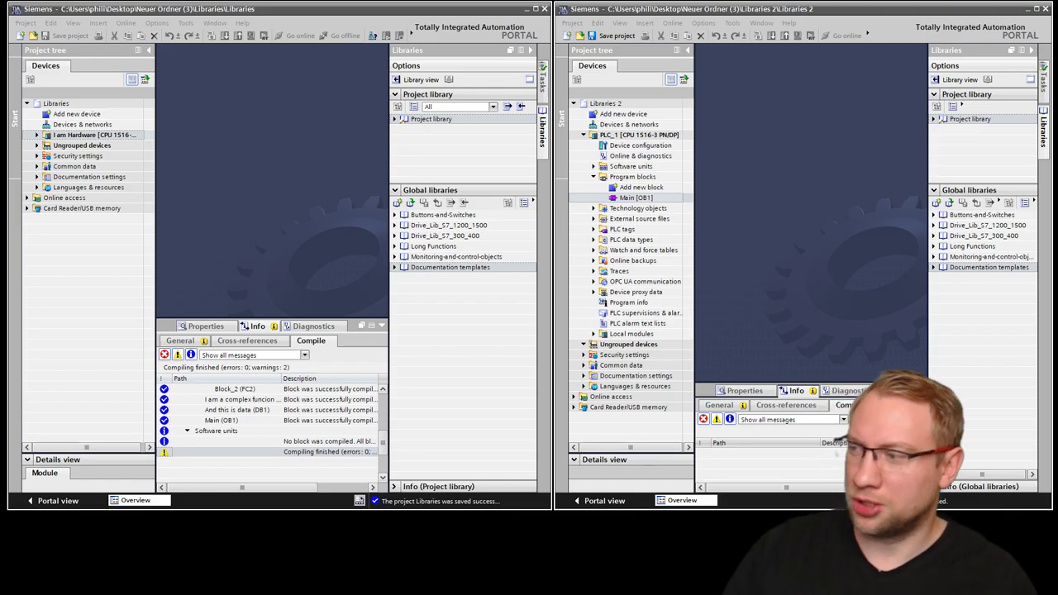
Arrange the Libraries and Libraries 2 project windows side by side
{"action": "left_click", "coordinate": [262, 48]}
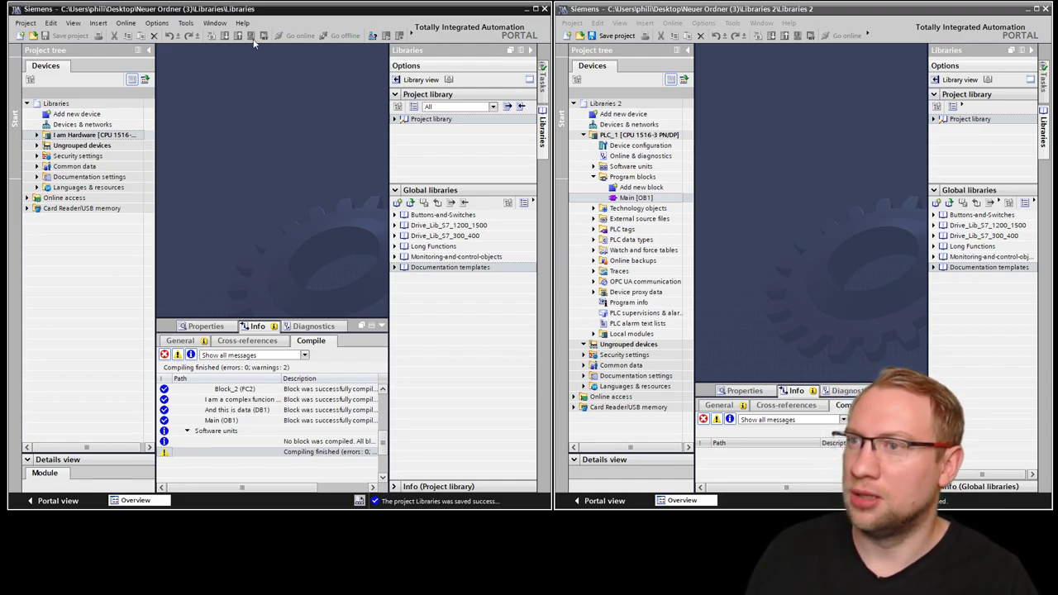
{"action": "mouse_move", "coordinate": [246, 12]}
{"action": "left_mouse_down"}
{"action": "mouse_move", "coordinate": [401, 51]}
{"action": "mouse_move", "coordinate": [240, 12]}
{"action": "left_mouse_up"}
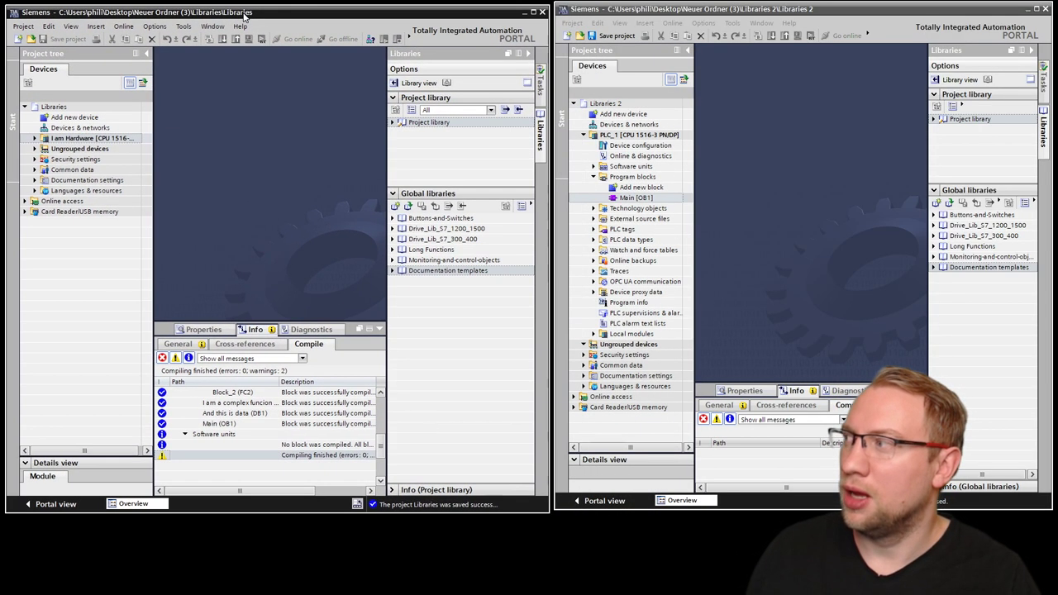
{"action": "mouse_move", "coordinate": [649, 12]}
{"action": "left_mouse_down"}
{"action": "mouse_move", "coordinate": [605, 10]}
{"action": "mouse_move", "coordinate": [653, 30]}
{"action": "mouse_move", "coordinate": [638, 22]}
{"action": "mouse_move", "coordinate": [647, 11]}
{"action": "left_mouse_up"}
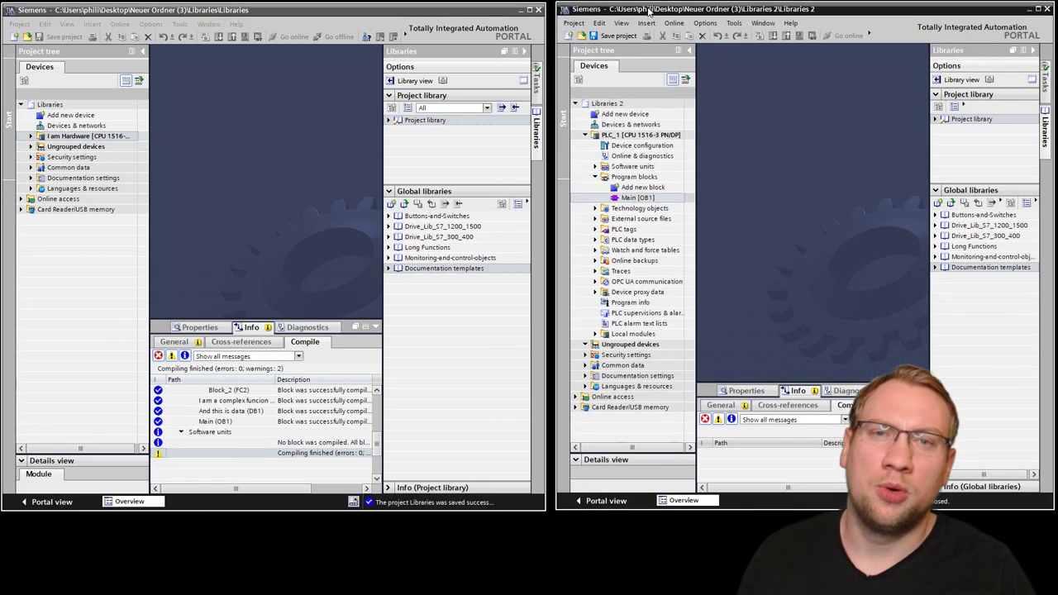
{"action": "left_click", "coordinate": [197, 197]}
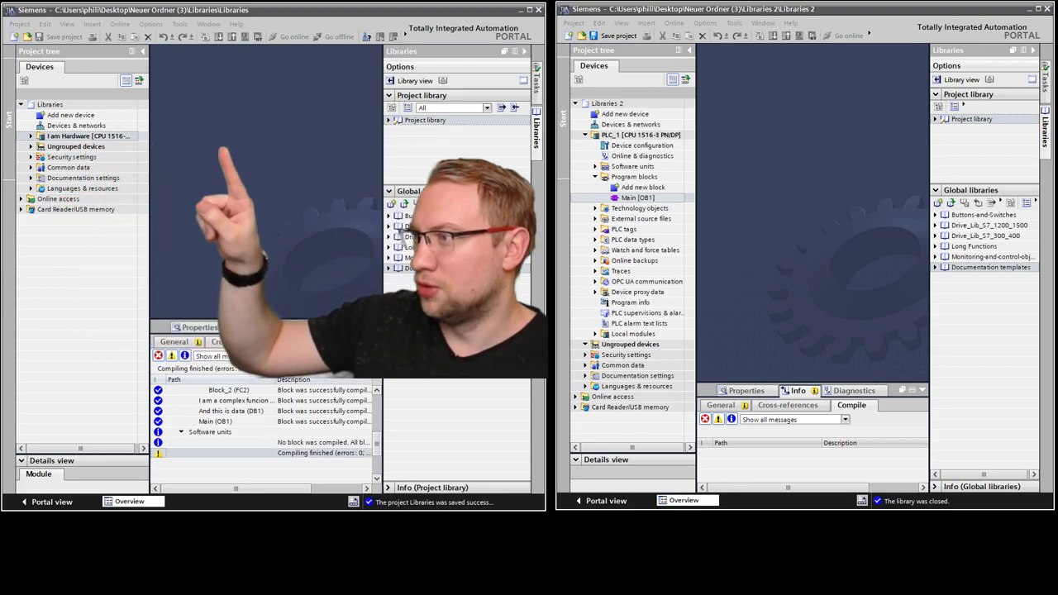
Collapse the PLC_1 device in the Libraries 2 project tree
{"action": "right_click", "coordinate": [641, 135]}
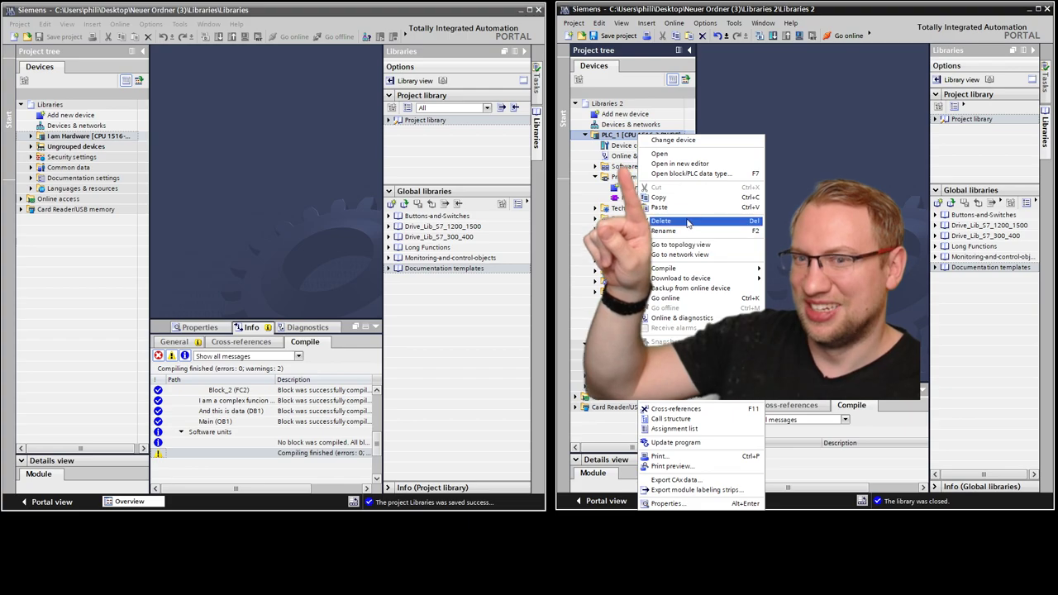
{"action": "left_click", "coordinate": [584, 137]}
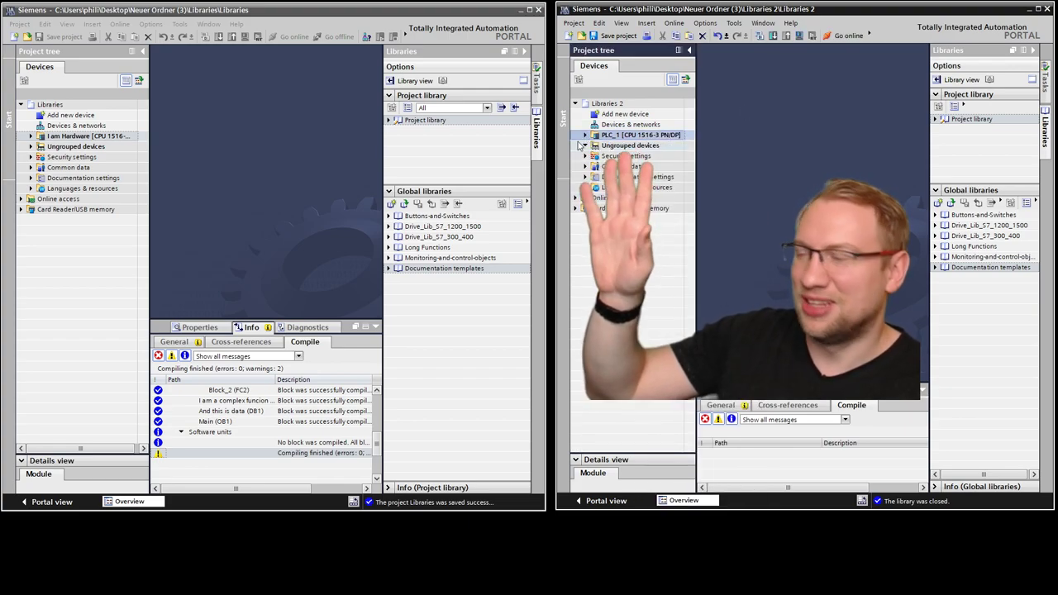
{"action": "left_click", "coordinate": [585, 136]}
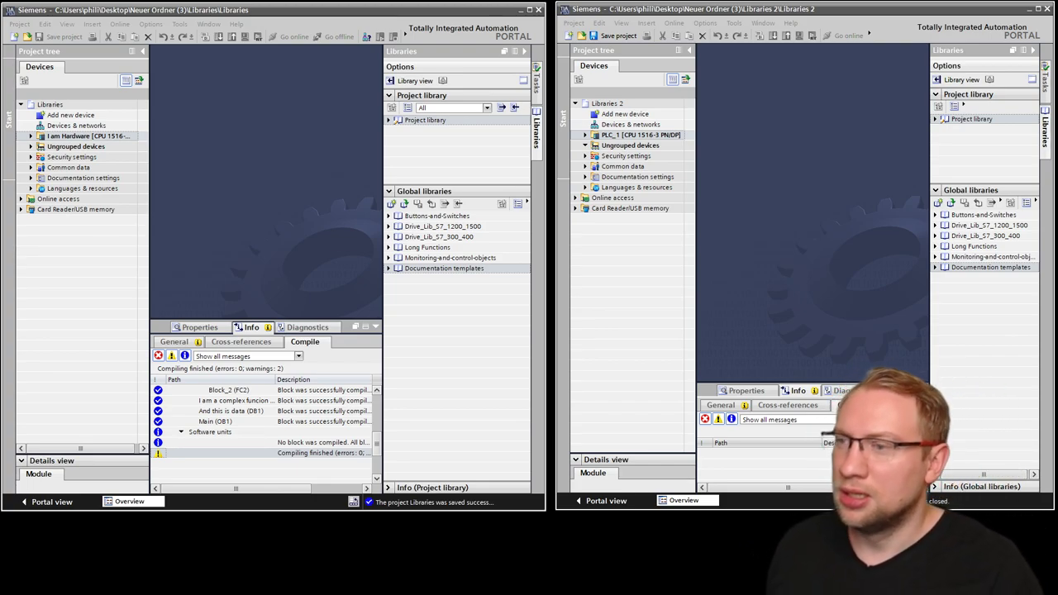
Show the Tasks pane in both windows, then abandon moving I am Hardware and collapse it
{"action": "left_click", "coordinate": [538, 83]}
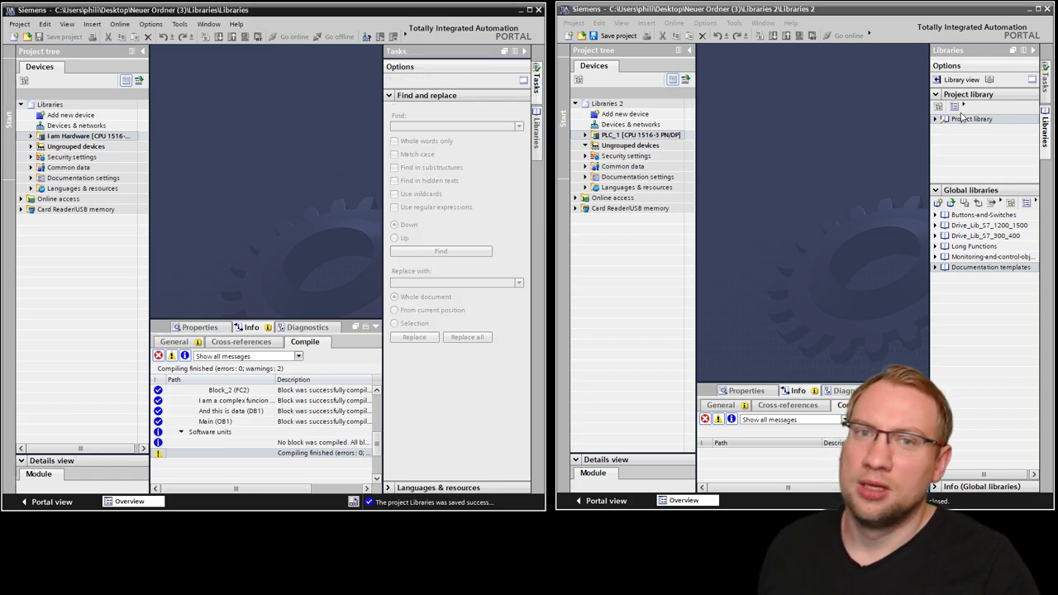
{"action": "left_click", "coordinate": [1045, 79]}
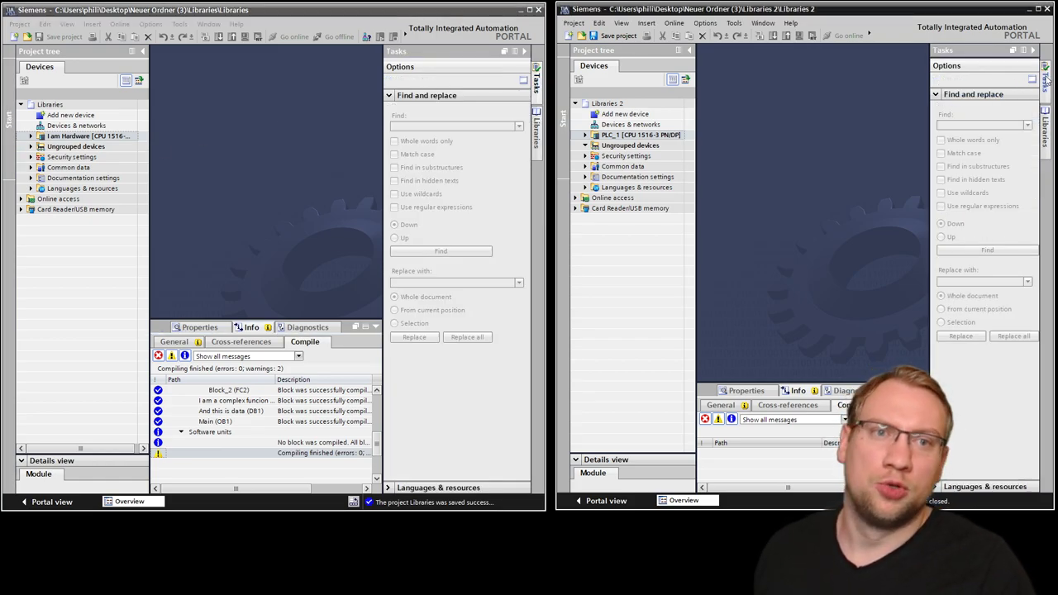
{"action": "left_click", "coordinate": [83, 137]}
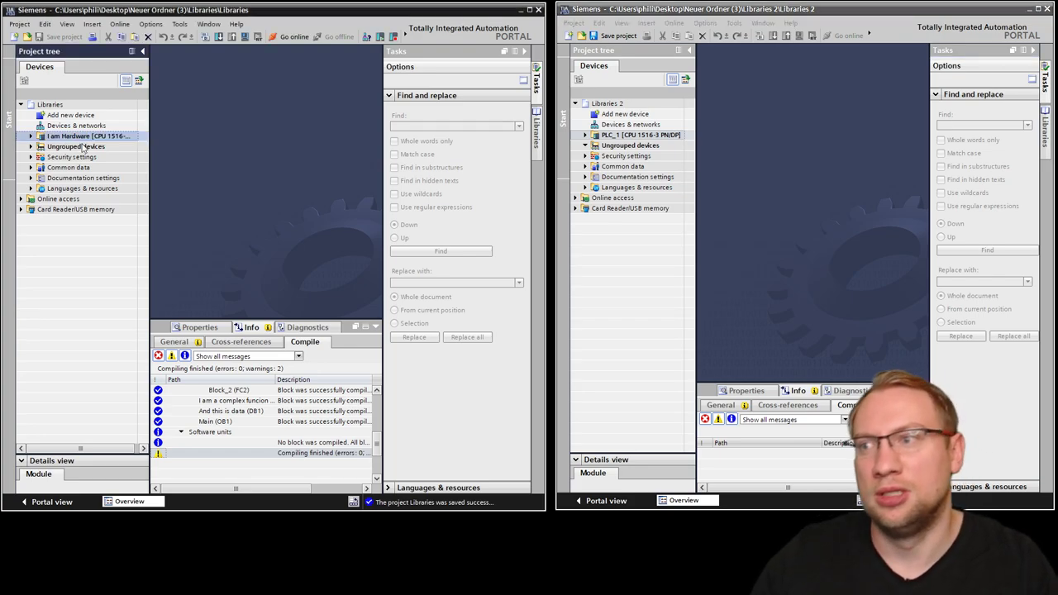
{"action": "left_click_drag", "start_coordinate": [97, 143], "coordinate": [86, 138]}
{"action": "key", "text": "F2"}
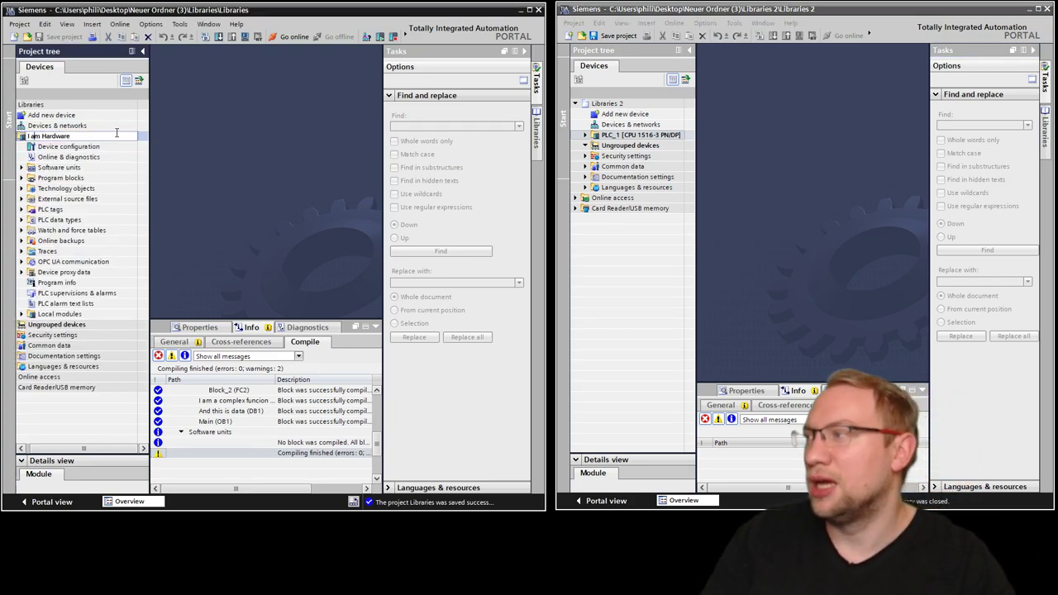
{"action": "key", "text": "Return"}
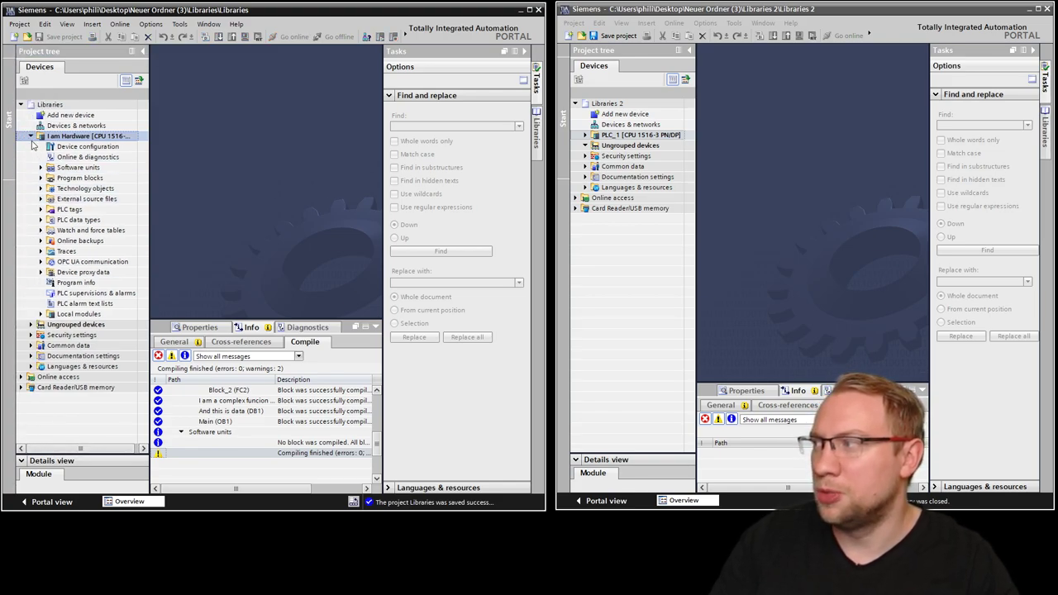
{"action": "left_click", "coordinate": [31, 135]}
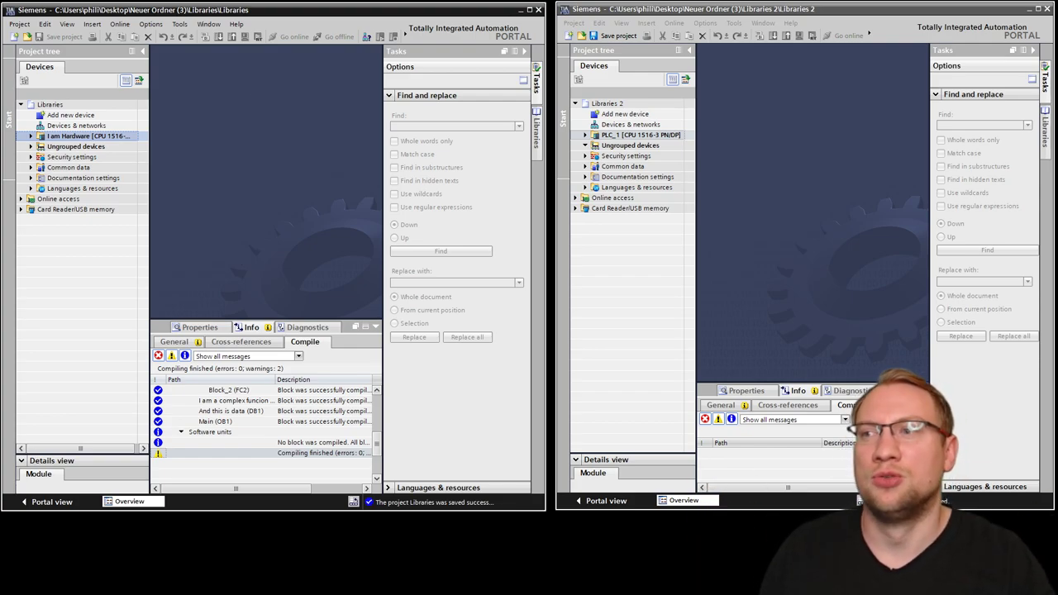
Copy the I am Hardware device from Libraries into the Libraries 2 project
{"action": "left_click", "coordinate": [20, 24]}
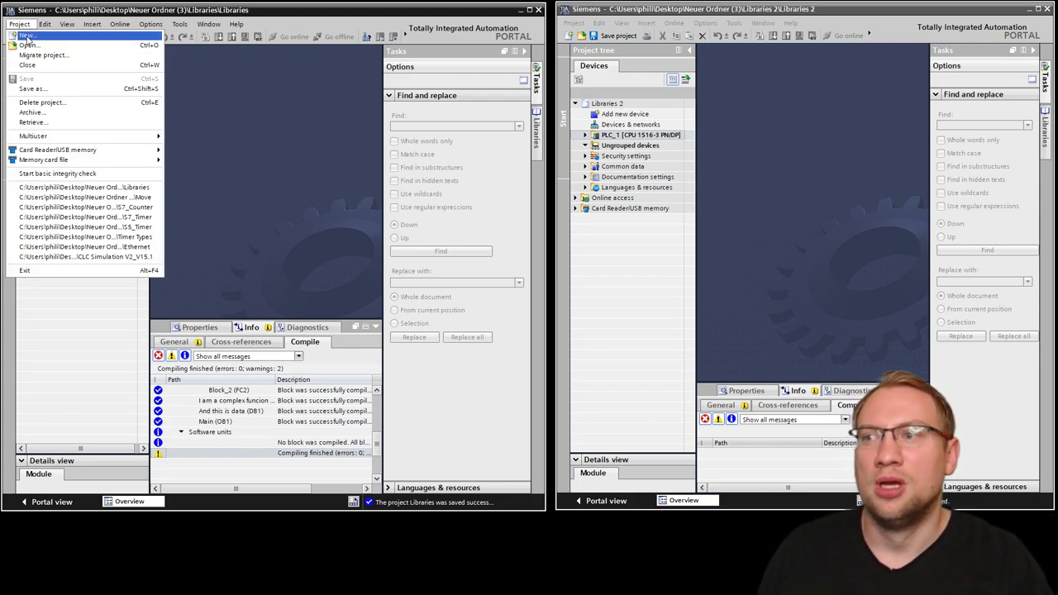
{"action": "left_click", "coordinate": [371, 201]}
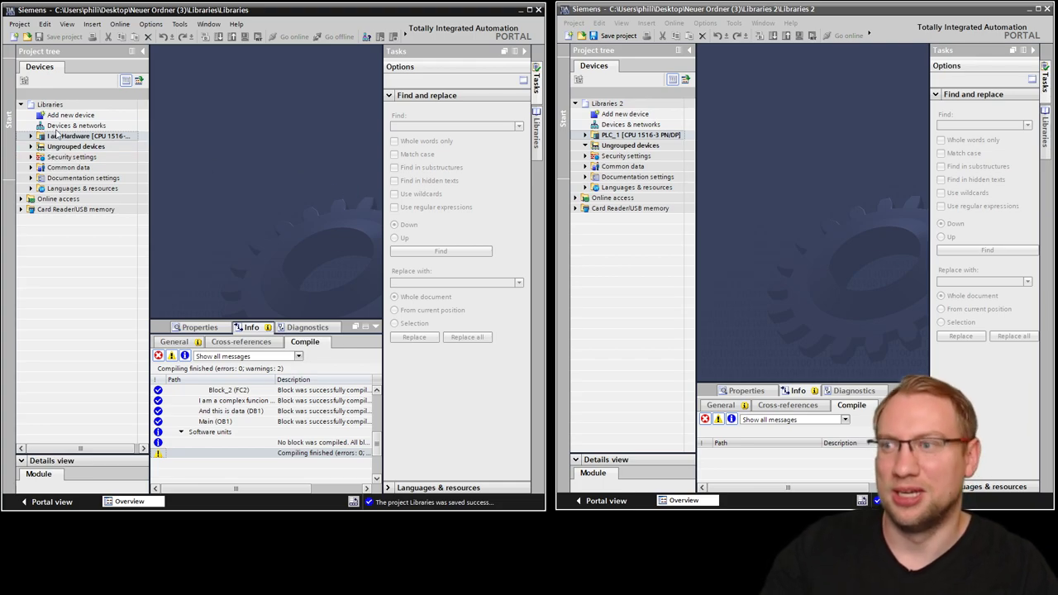
{"action": "mouse_move", "coordinate": [62, 137]}
{"action": "left_mouse_down"}
{"action": "mouse_move", "coordinate": [674, 144]}
{"action": "mouse_move", "coordinate": [654, 125]}
{"action": "left_mouse_up"}
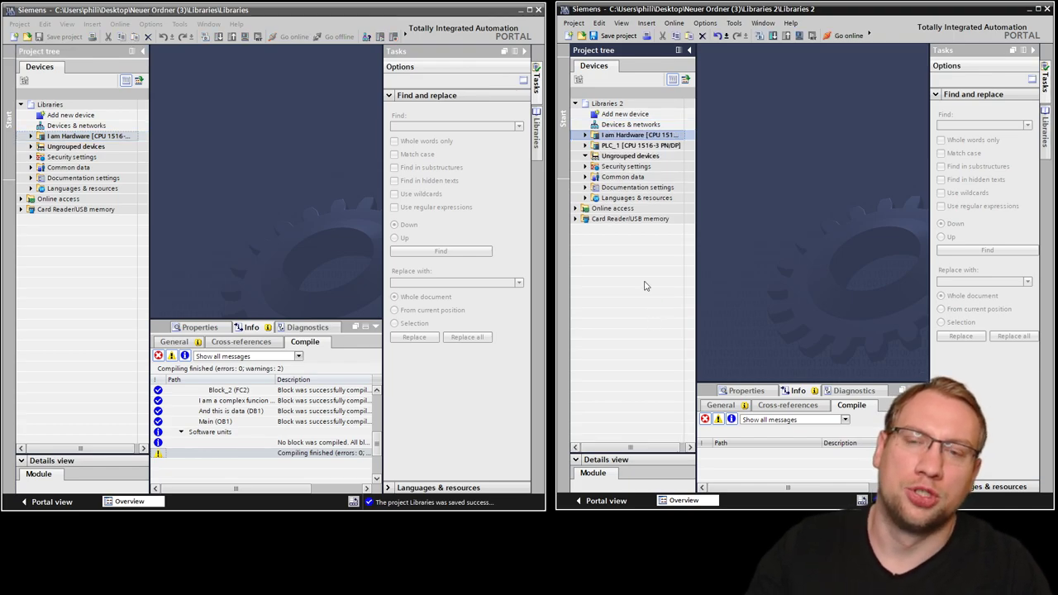
Delete the copied I am Hardware from Libraries 2 and expand PLC_1
{"action": "right_click", "coordinate": [622, 139]}
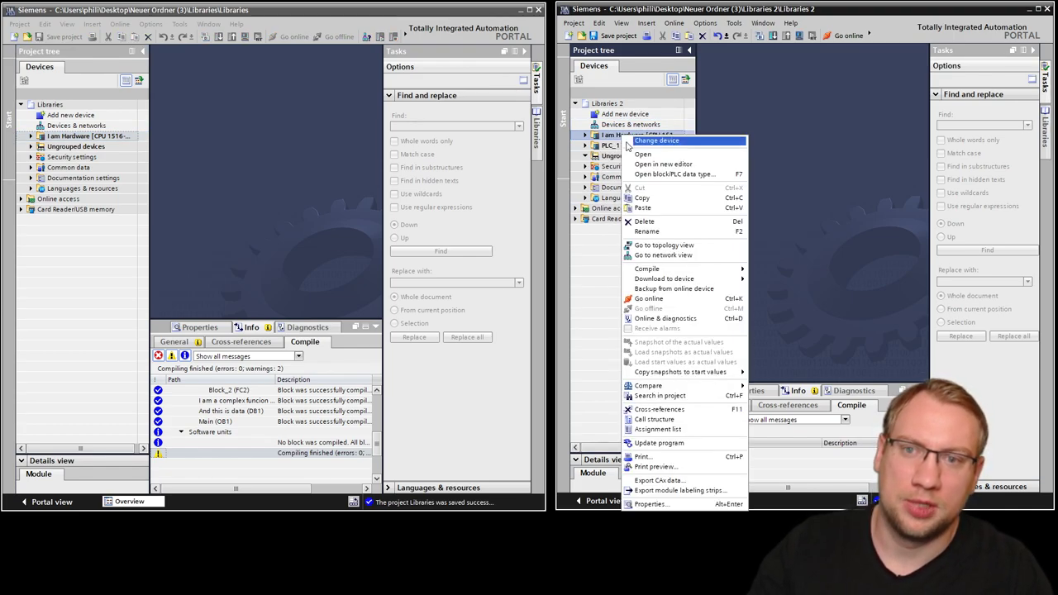
{"action": "left_click", "coordinate": [653, 231]}
{"action": "left_click", "coordinate": [831, 290]}
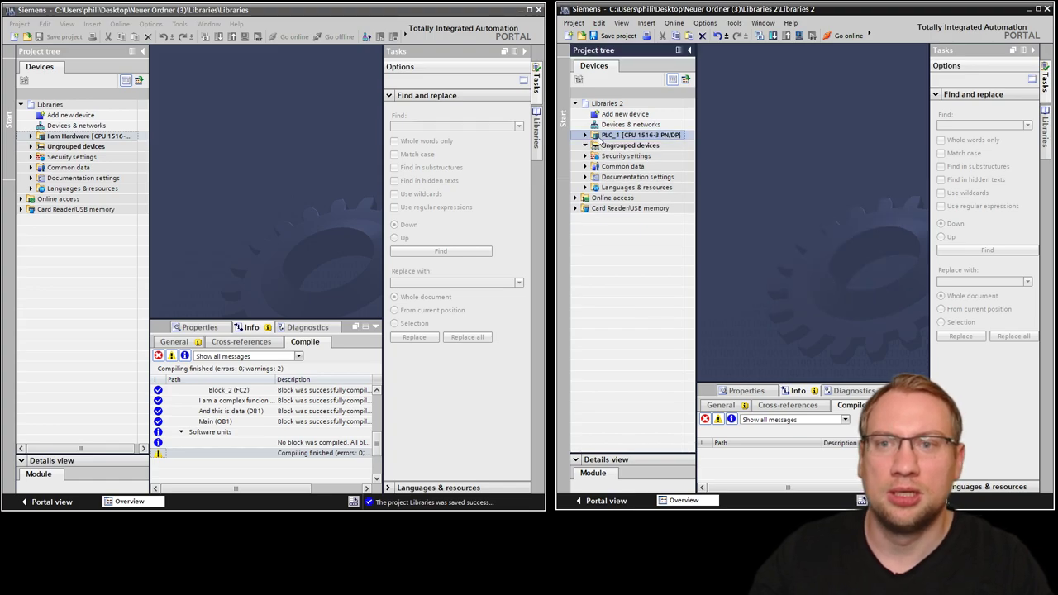
{"action": "left_click", "coordinate": [585, 135]}
Copy the FC1 complex function block into PLC_1's Program blocks
{"action": "left_click", "coordinate": [31, 136]}
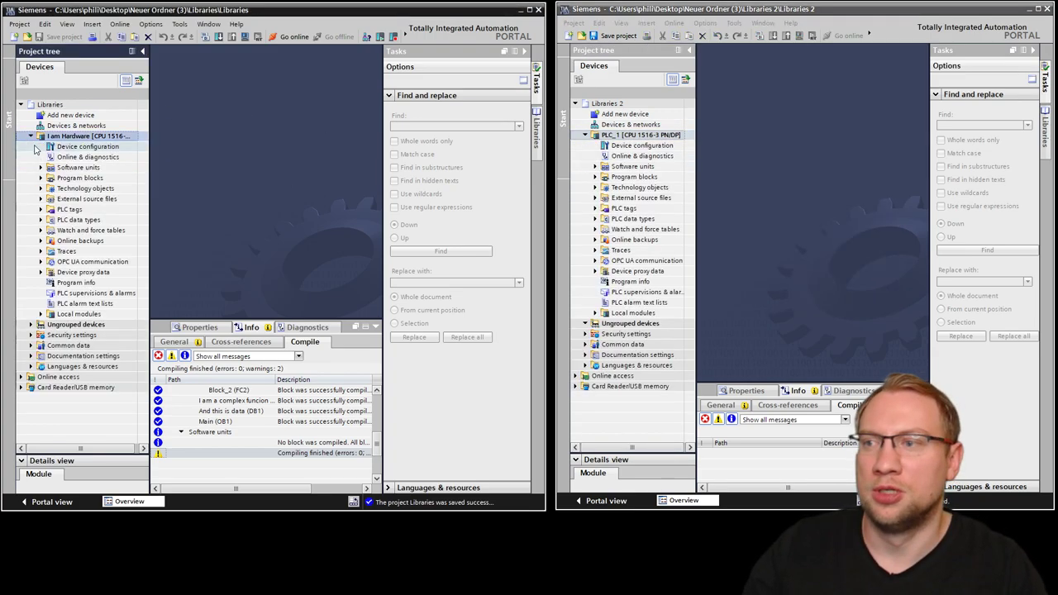
{"action": "left_click", "coordinate": [41, 178]}
{"action": "left_click", "coordinate": [595, 177]}
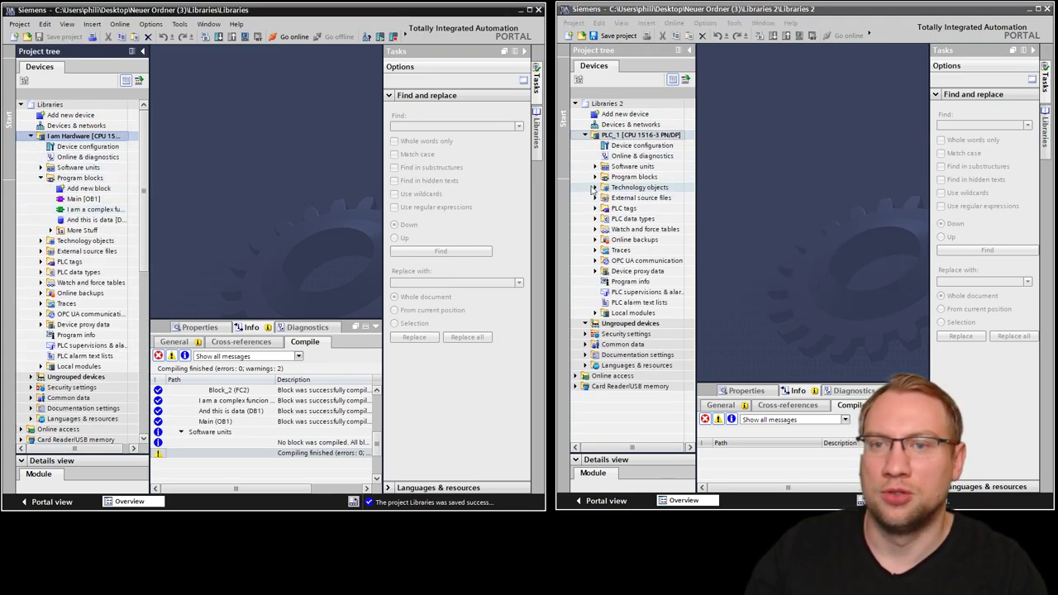
{"action": "left_click", "coordinate": [86, 209]}
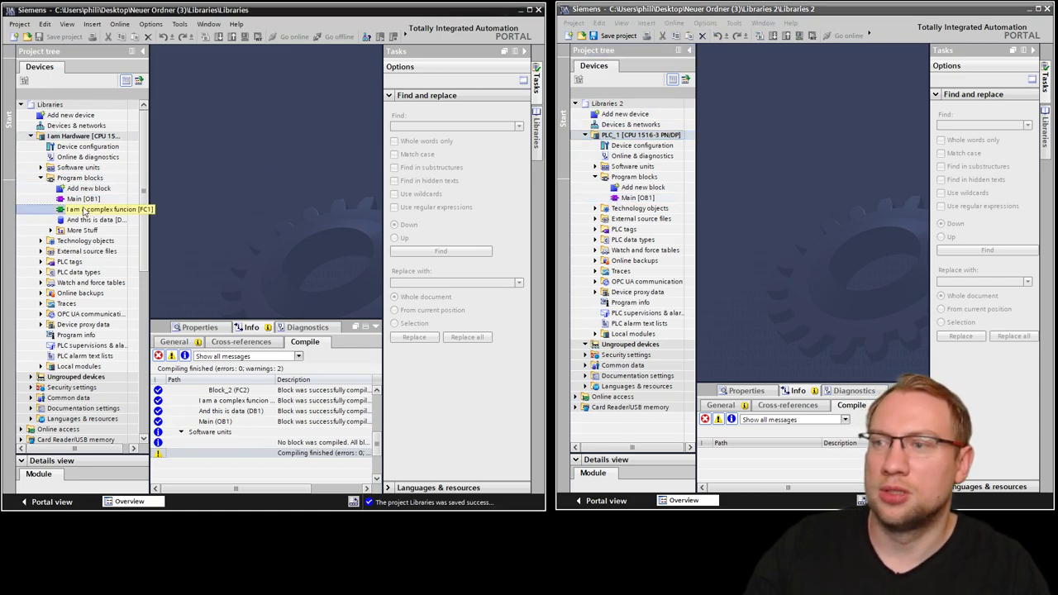
{"action": "left_click_drag", "start_coordinate": [667, 217], "coordinate": [632, 204]}
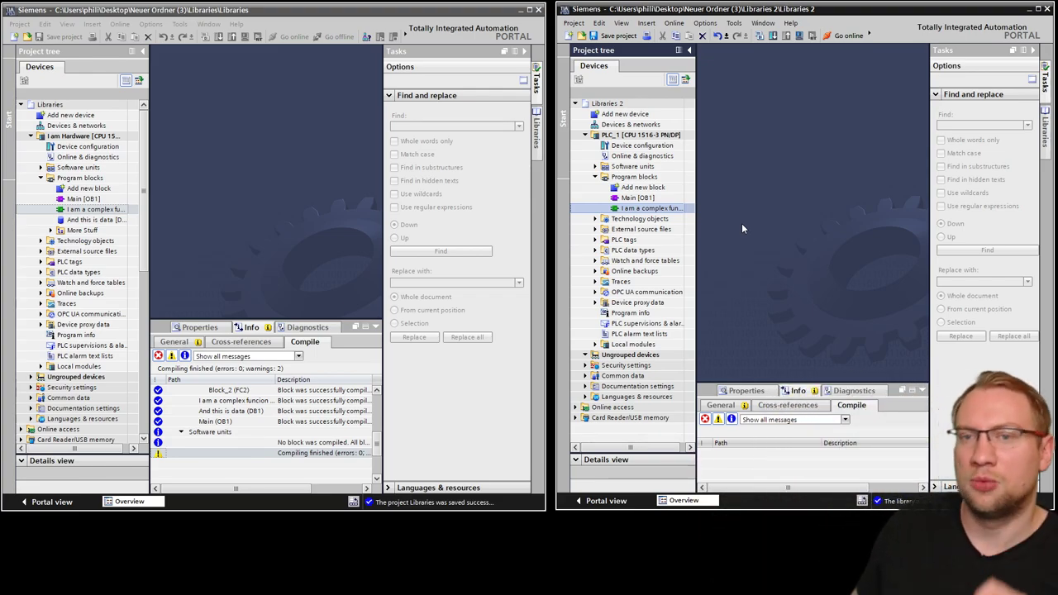
Delete the copied FC1 block from PLC_1 and collapse its Program blocks
{"action": "right_click", "coordinate": [634, 209]}
{"action": "left_click", "coordinate": [675, 277]}
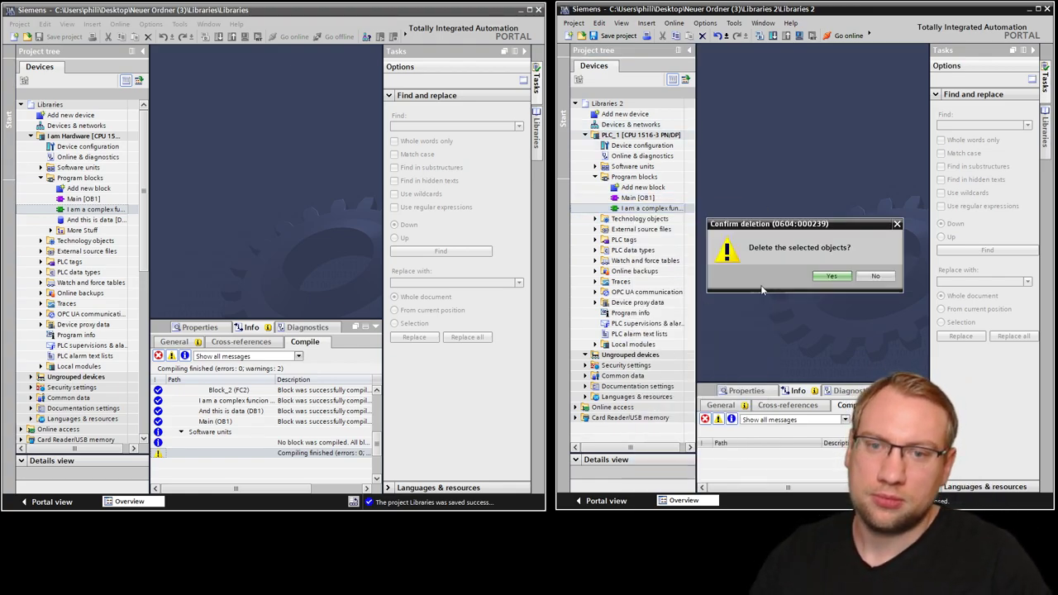
{"action": "left_click", "coordinate": [831, 278]}
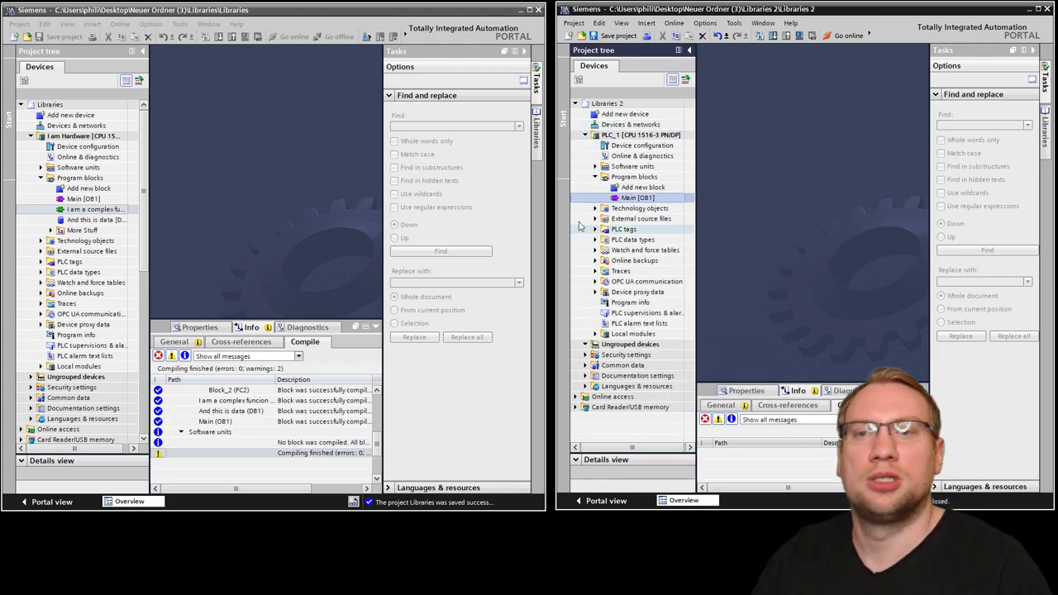
{"action": "left_click", "coordinate": [595, 177]}
{"action": "left_click", "coordinate": [606, 135]}
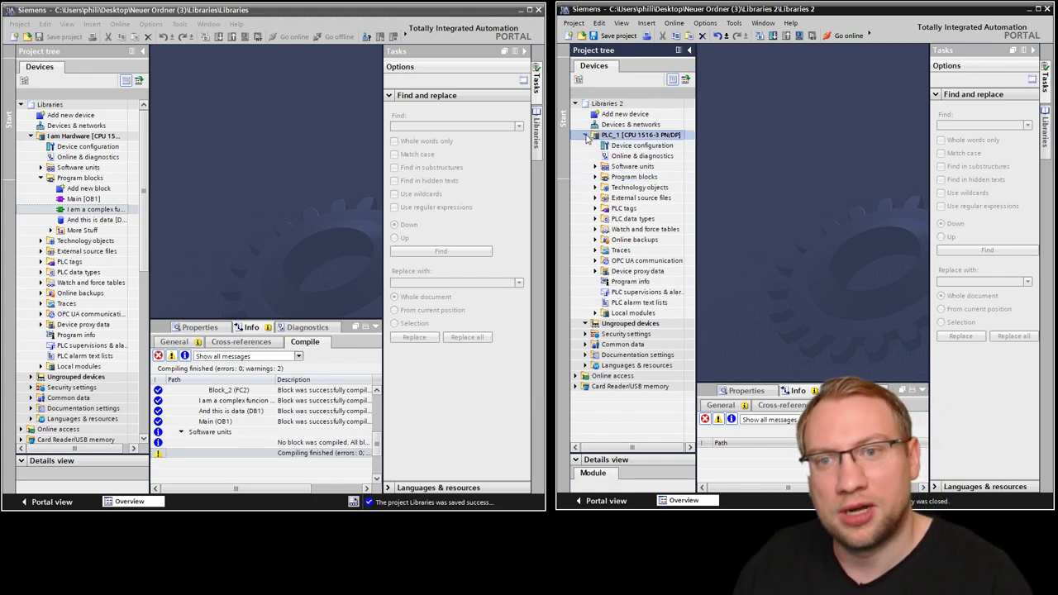
Copy Default tag table [50] into PLC_1's PLC tags as Default tag table_1
{"action": "left_click", "coordinate": [82, 177]}
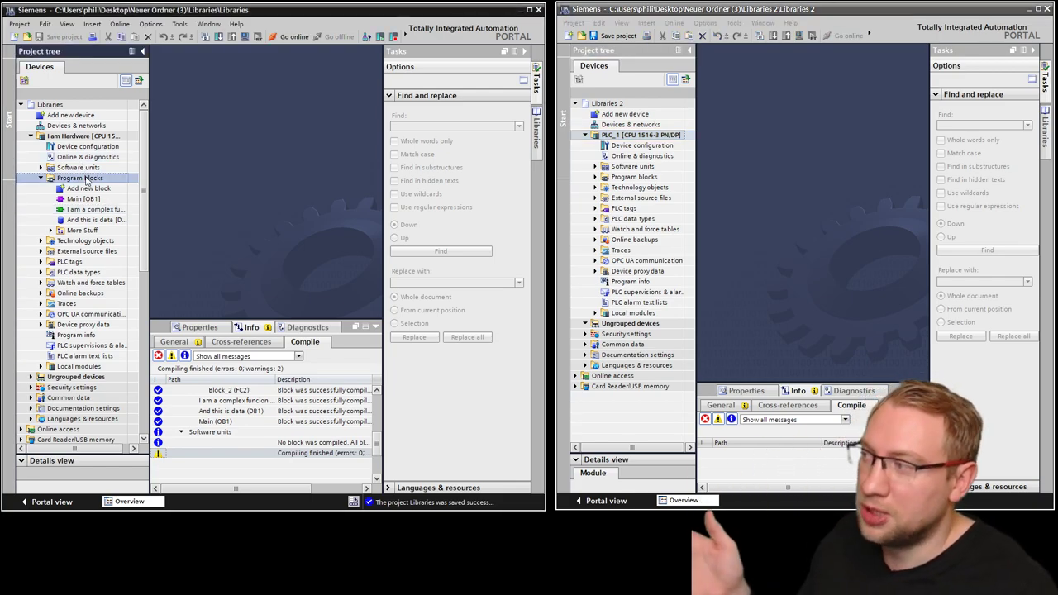
{"action": "left_click", "coordinate": [629, 168]}
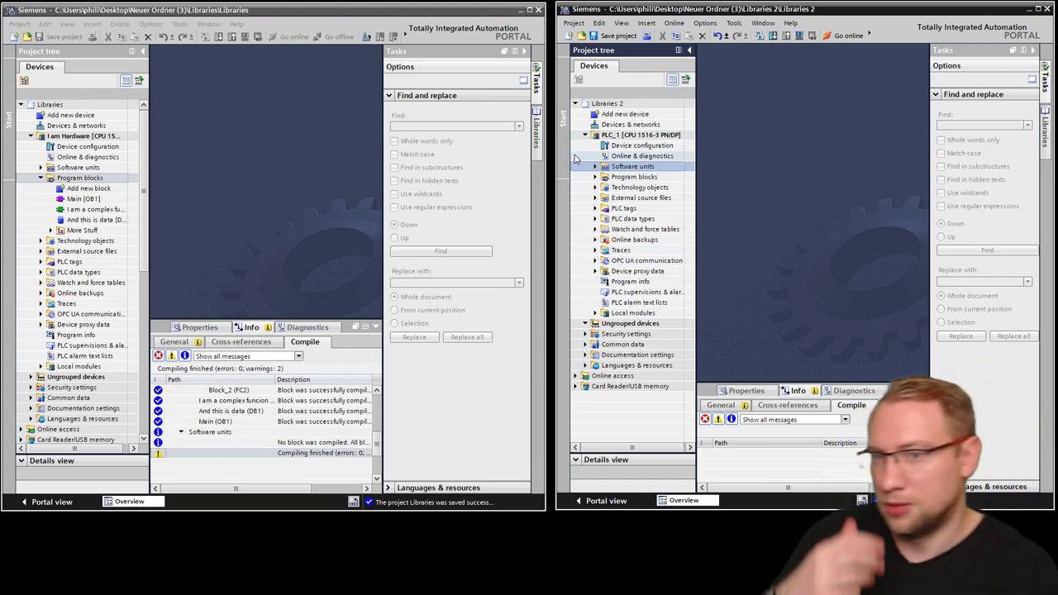
{"action": "left_click", "coordinate": [595, 208]}
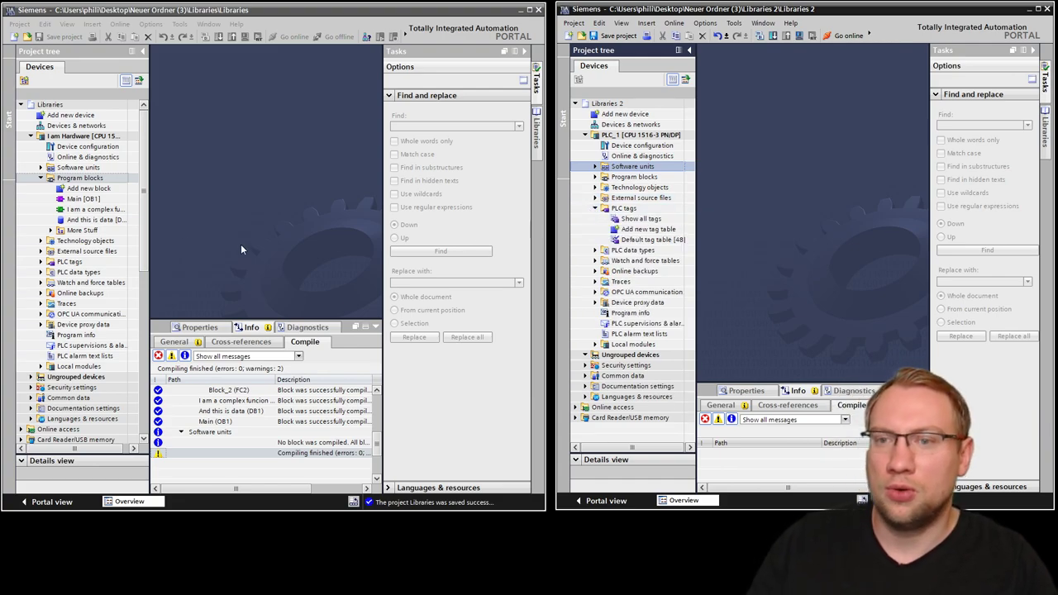
{"action": "left_click", "coordinate": [41, 261]}
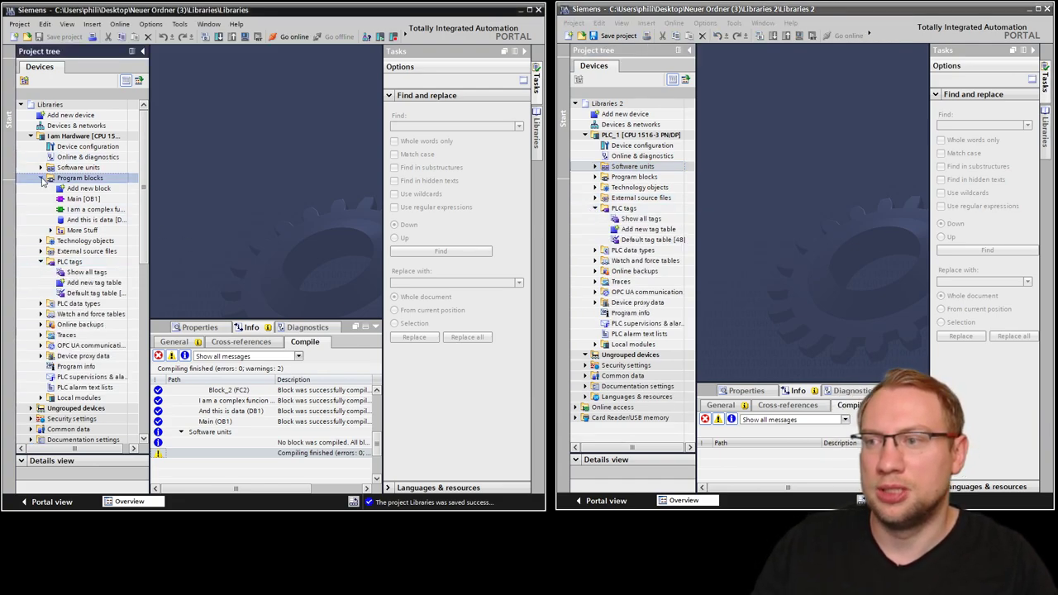
{"action": "left_click", "coordinate": [40, 179]}
{"action": "left_click", "coordinate": [98, 241]}
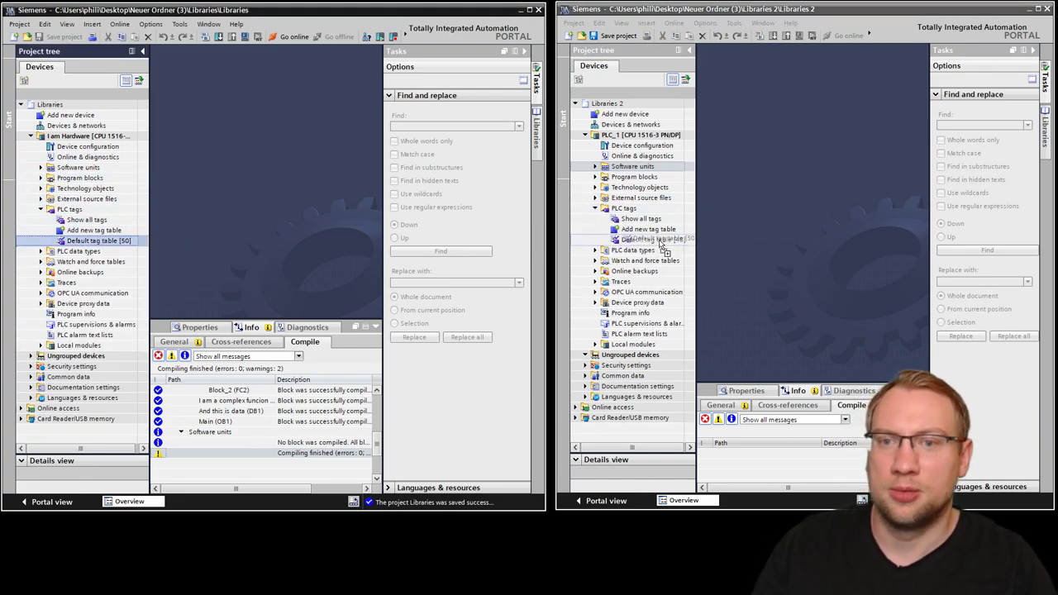
{"action": "left_click_drag", "start_coordinate": [662, 245], "coordinate": [661, 246]}
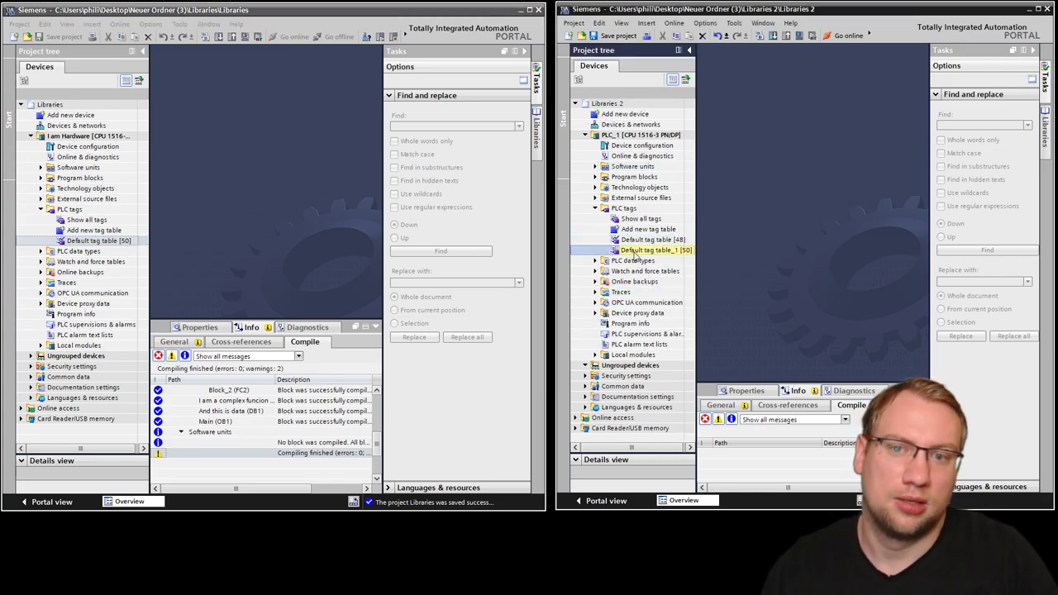
Delete Default tag table_1, then collapse PLC tags and PLC_1
{"action": "right_click", "coordinate": [637, 252]}
{"action": "left_click", "coordinate": [683, 308]}
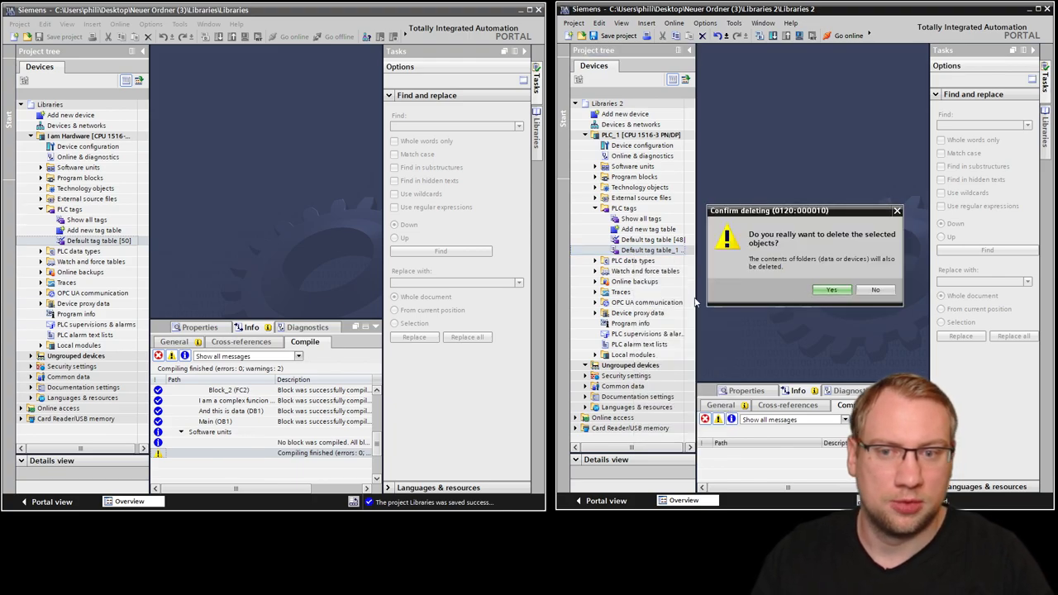
{"action": "left_click", "coordinate": [826, 298]}
{"action": "left_click", "coordinate": [598, 209]}
{"action": "left_click", "coordinate": [585, 135]}
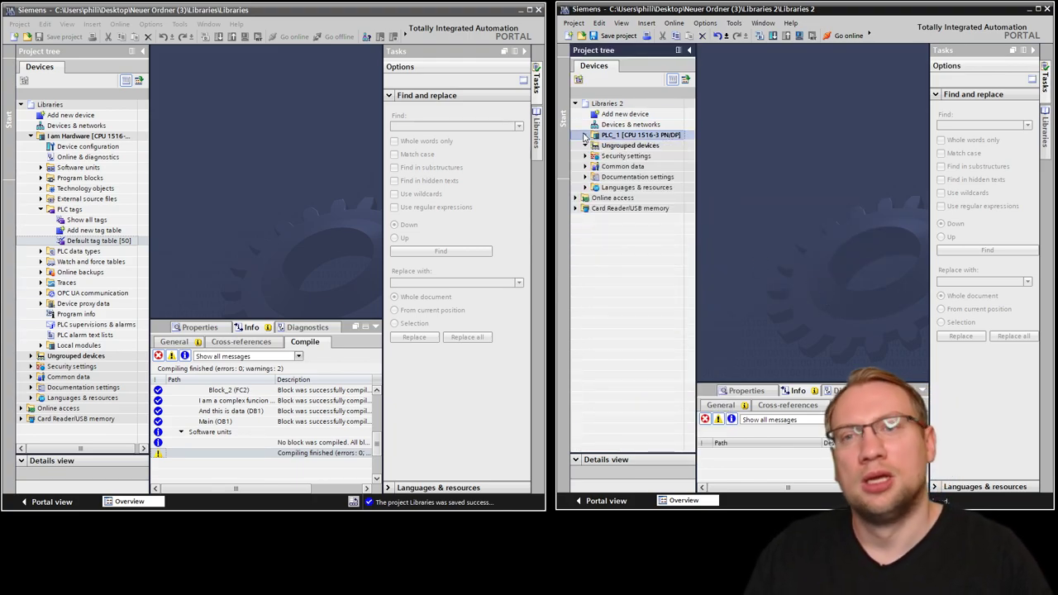
{"action": "left_click", "coordinate": [769, 161]}
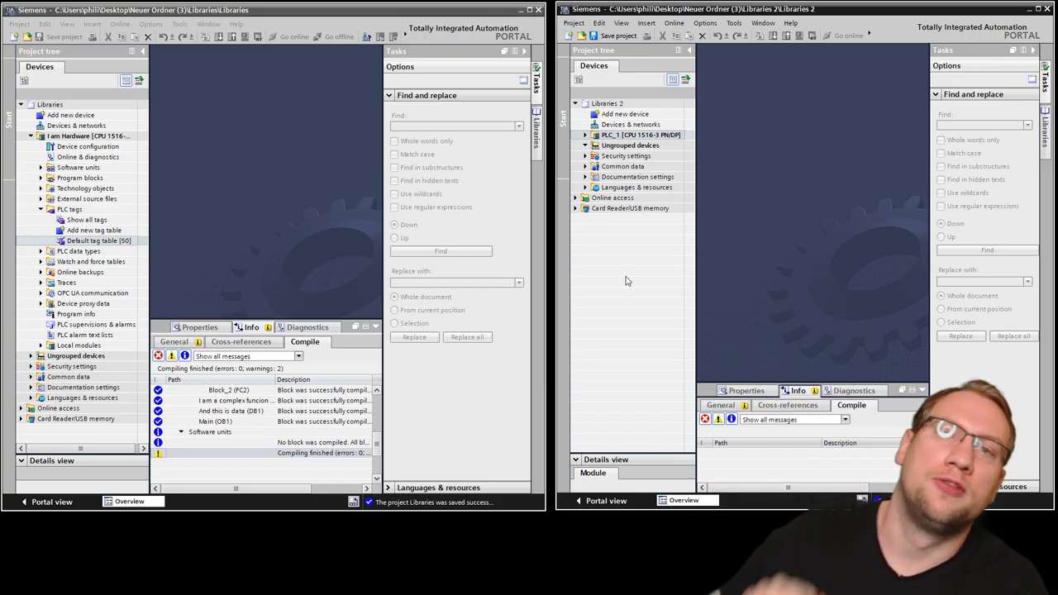
Reposition the Libraries window and open its Libraries task card with six global libraries
{"action": "left_click", "coordinate": [250, 12]}
{"action": "mouse_move", "coordinate": [259, 13]}
{"action": "left_mouse_down"}
{"action": "mouse_move", "coordinate": [357, 44]}
{"action": "mouse_move", "coordinate": [371, 33]}
{"action": "mouse_move", "coordinate": [261, 13]}
{"action": "left_mouse_up"}
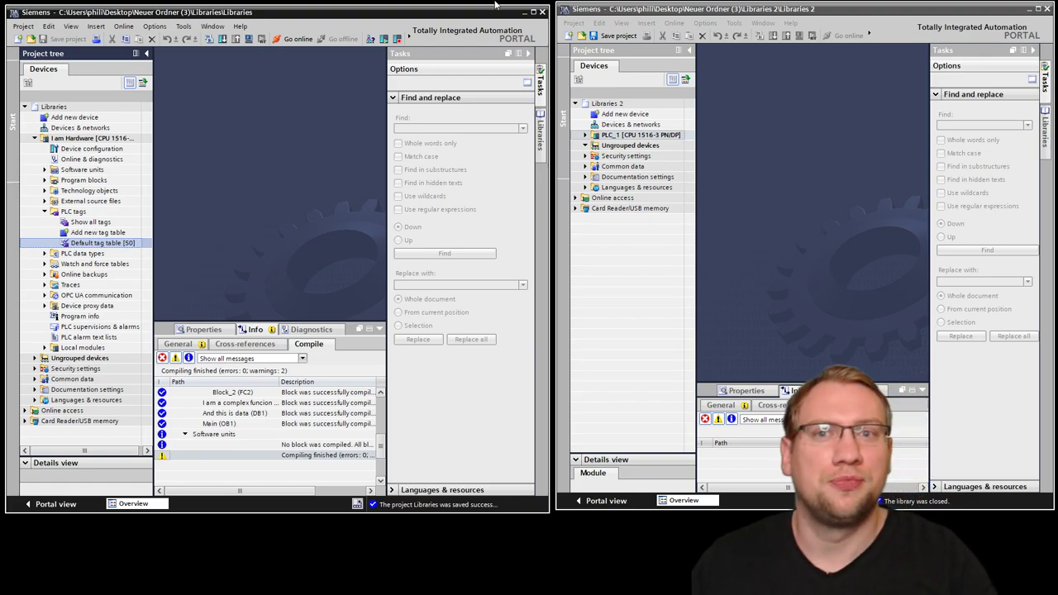
{"action": "left_click", "coordinate": [822, 45]}
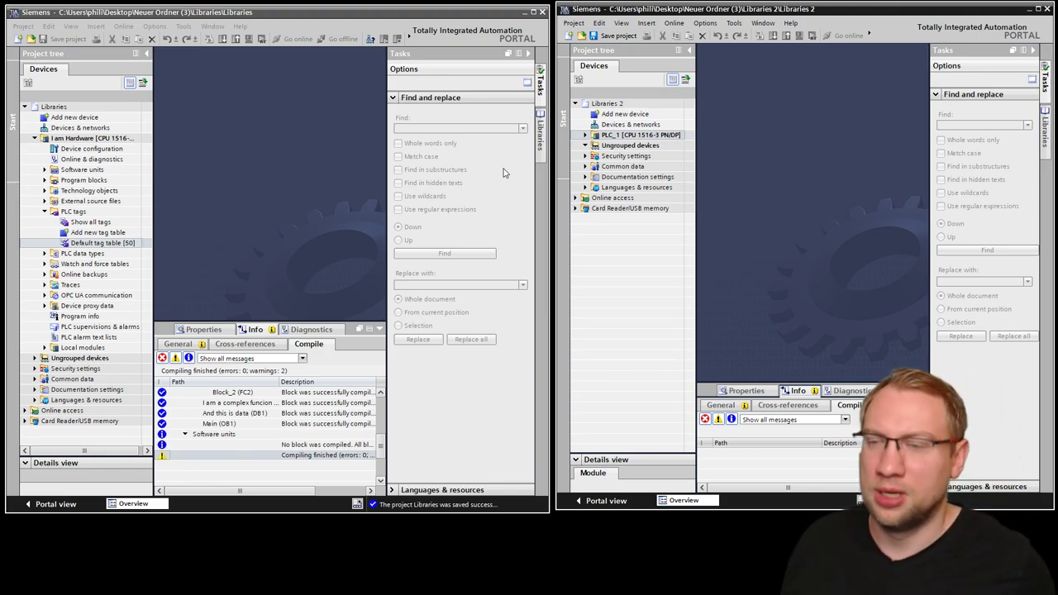
{"action": "left_click", "coordinate": [372, 189]}
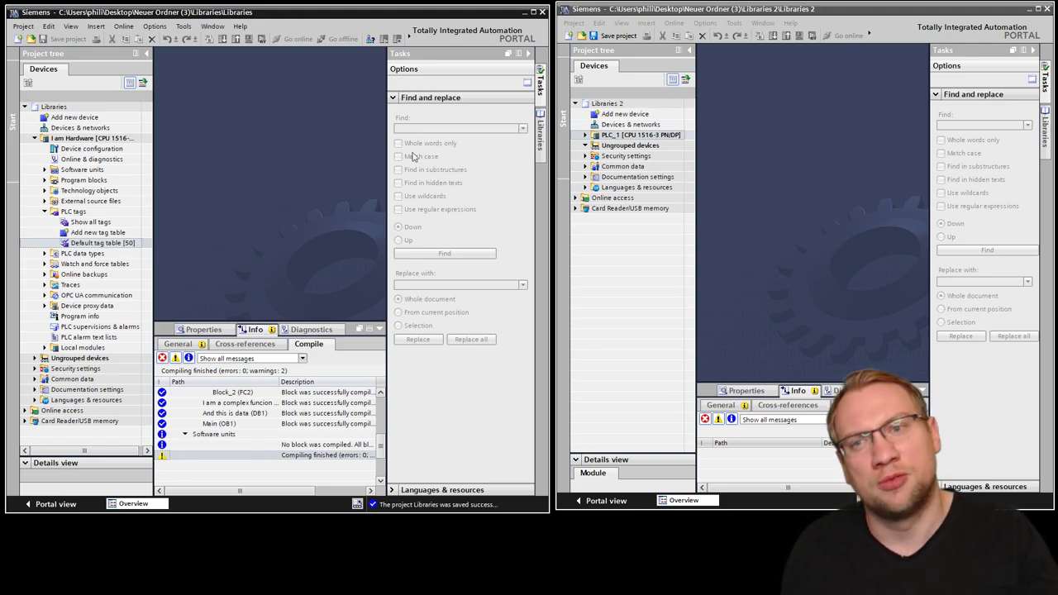
{"action": "left_click", "coordinate": [542, 132]}
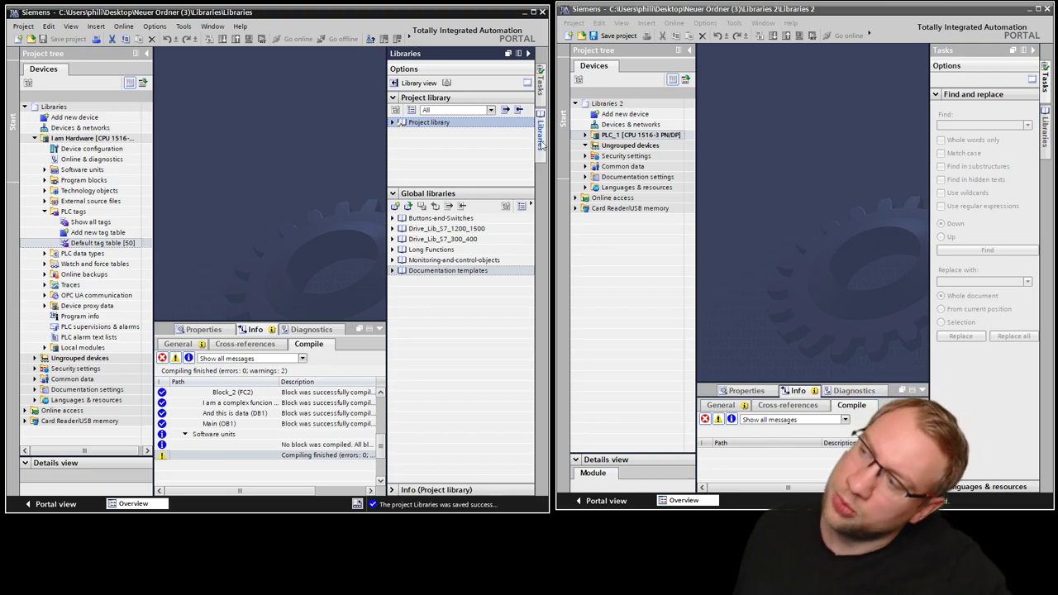
Open the Libraries task card in Libraries 2, then reactivate the Libraries window
{"action": "left_click", "coordinate": [1045, 124]}
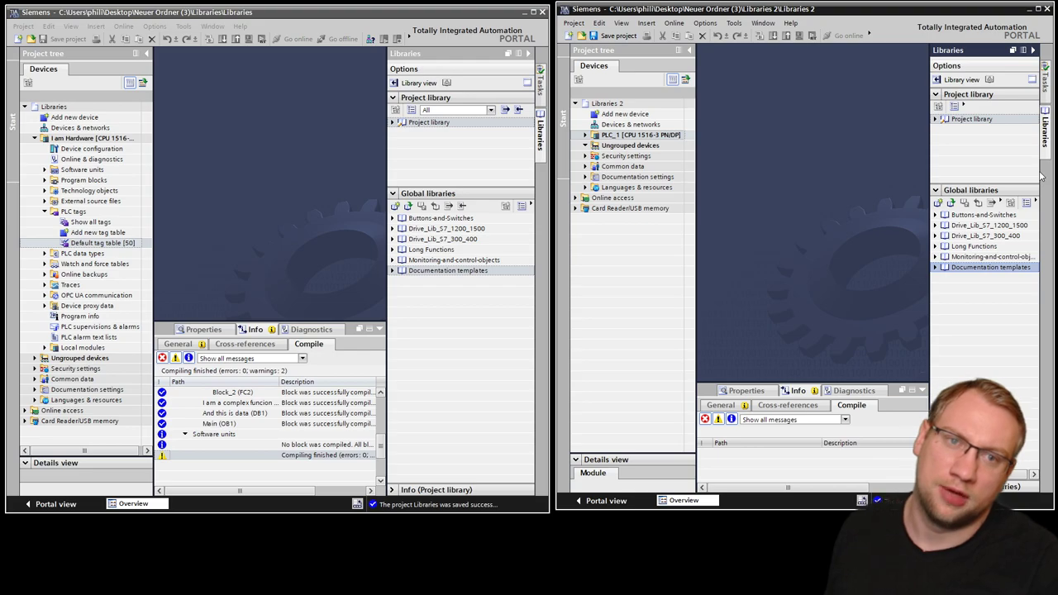
{"action": "left_click", "coordinate": [492, 167]}
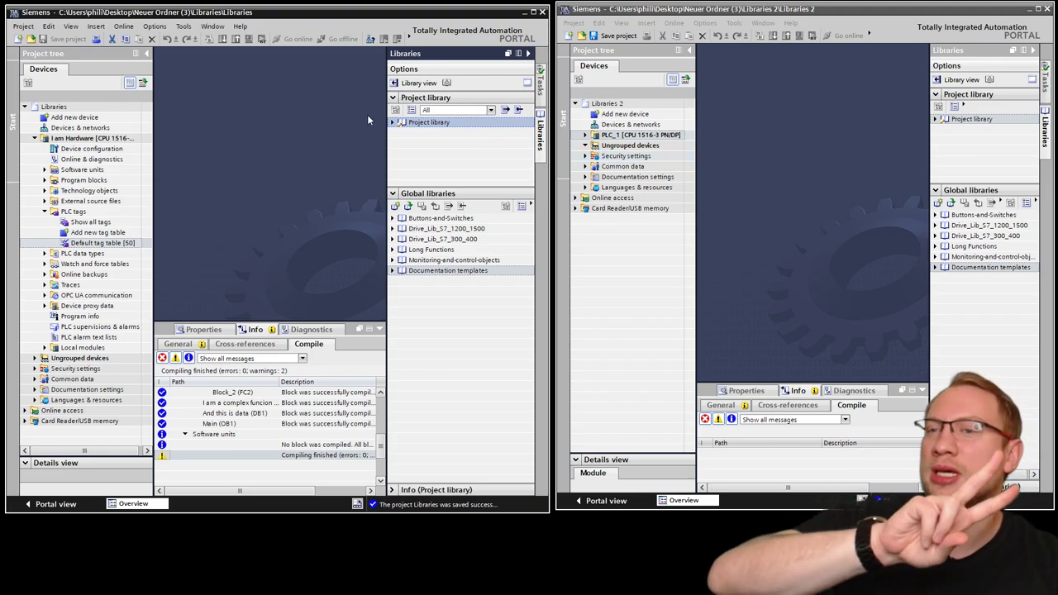
Drag 'I am a complex funcion' into Master copies of the project library, cancelling Add type
{"action": "left_click", "coordinate": [394, 123]}
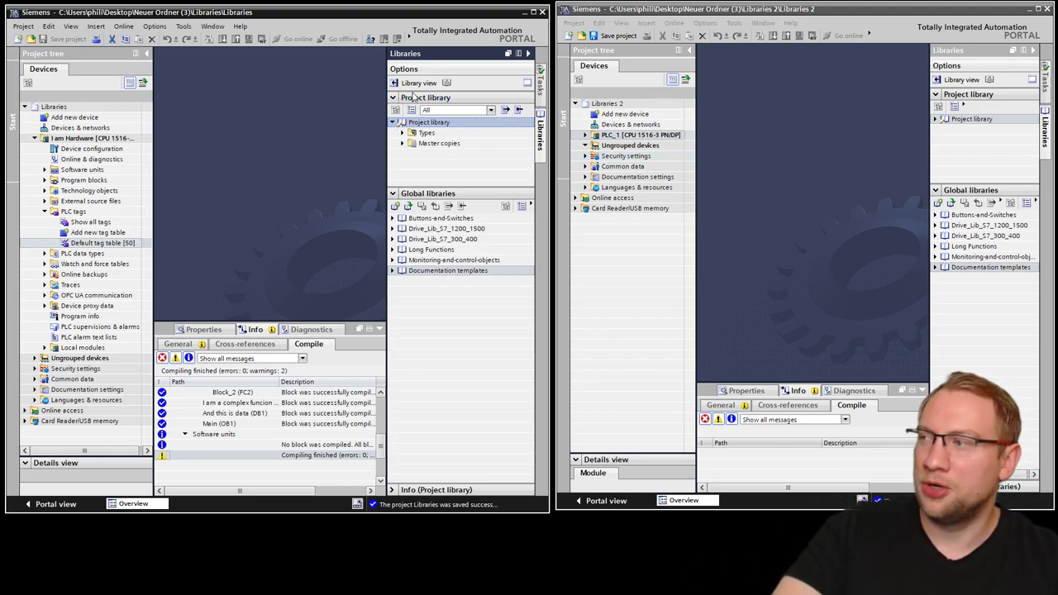
{"action": "left_click", "coordinate": [937, 119]}
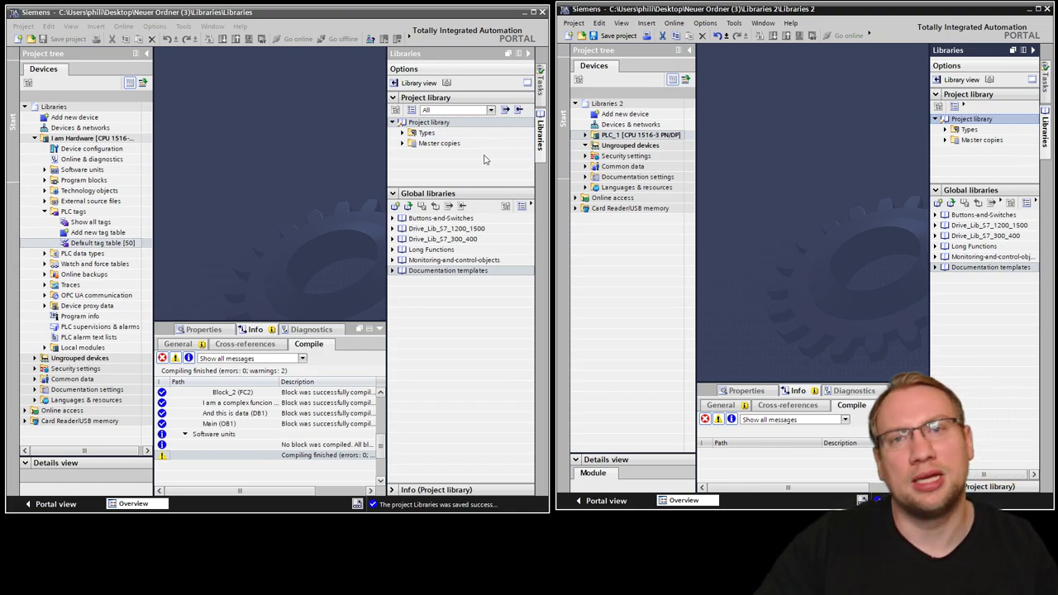
{"action": "double_click", "coordinate": [51, 212]}
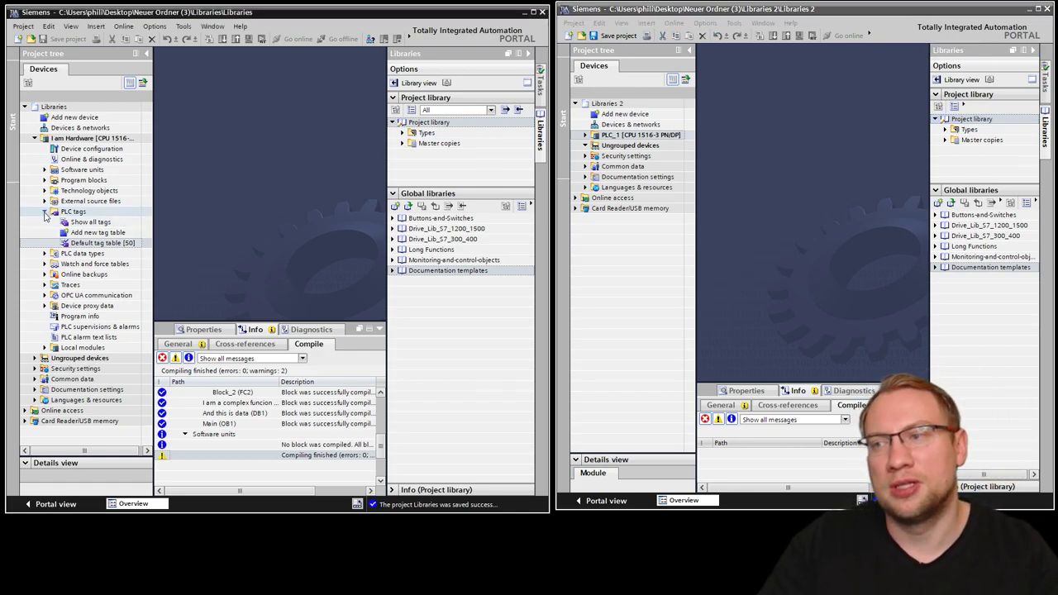
{"action": "left_click", "coordinate": [45, 180]}
{"action": "left_click", "coordinate": [94, 214]}
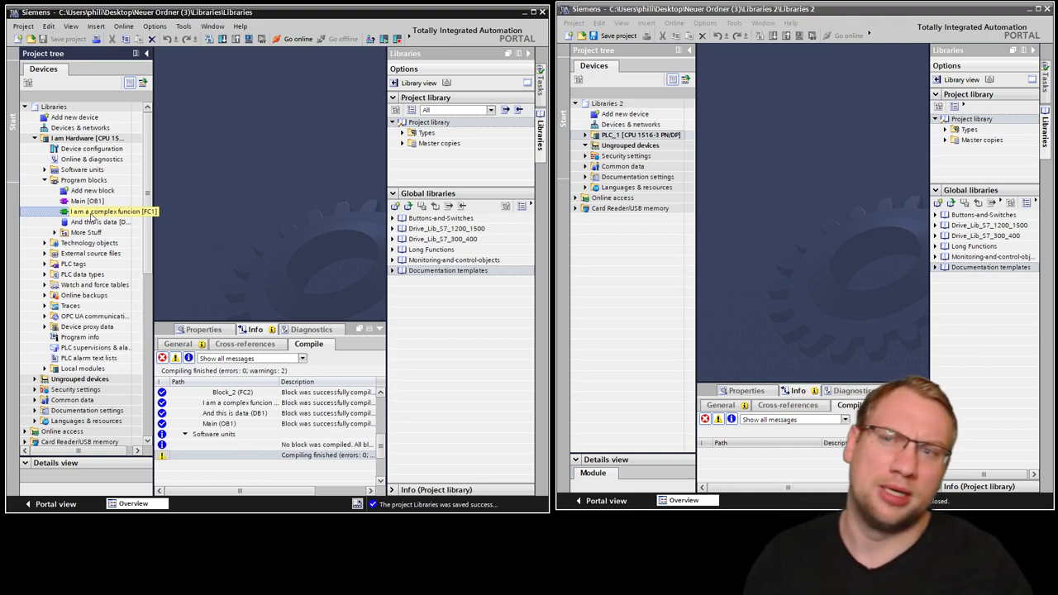
{"action": "left_click_drag", "start_coordinate": [91, 214], "coordinate": [437, 154]}
{"action": "left_click_drag", "start_coordinate": [116, 213], "coordinate": [460, 145]}
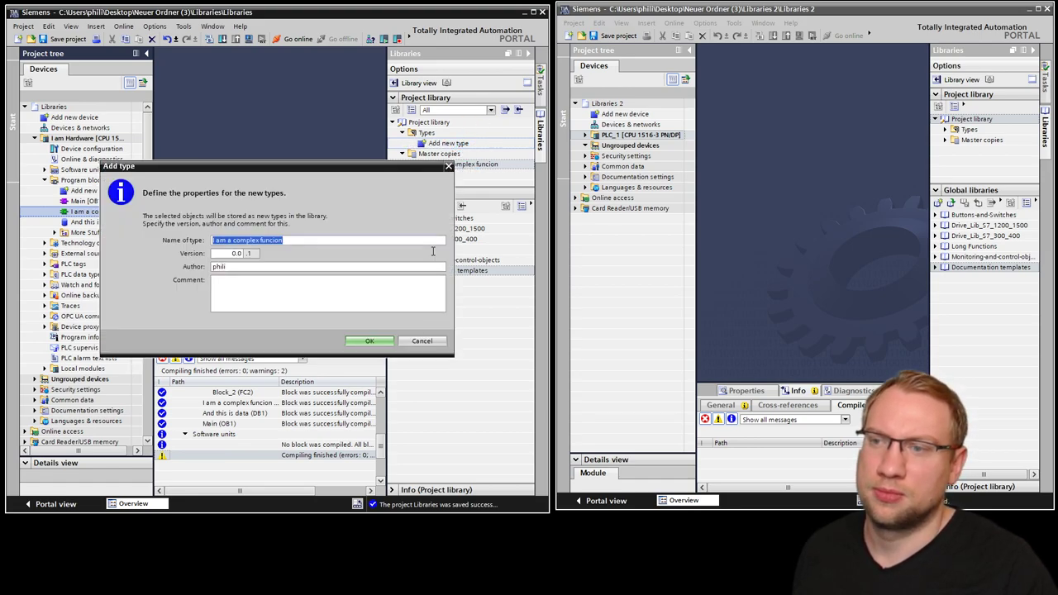
{"action": "left_click", "coordinate": [436, 345]}
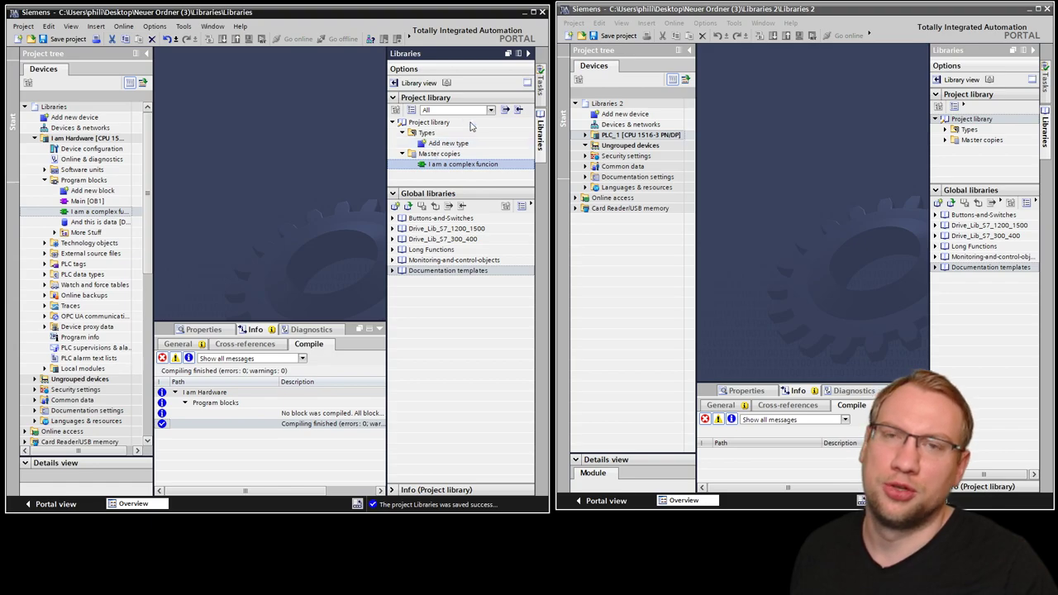
{"action": "left_click", "coordinate": [402, 133]}
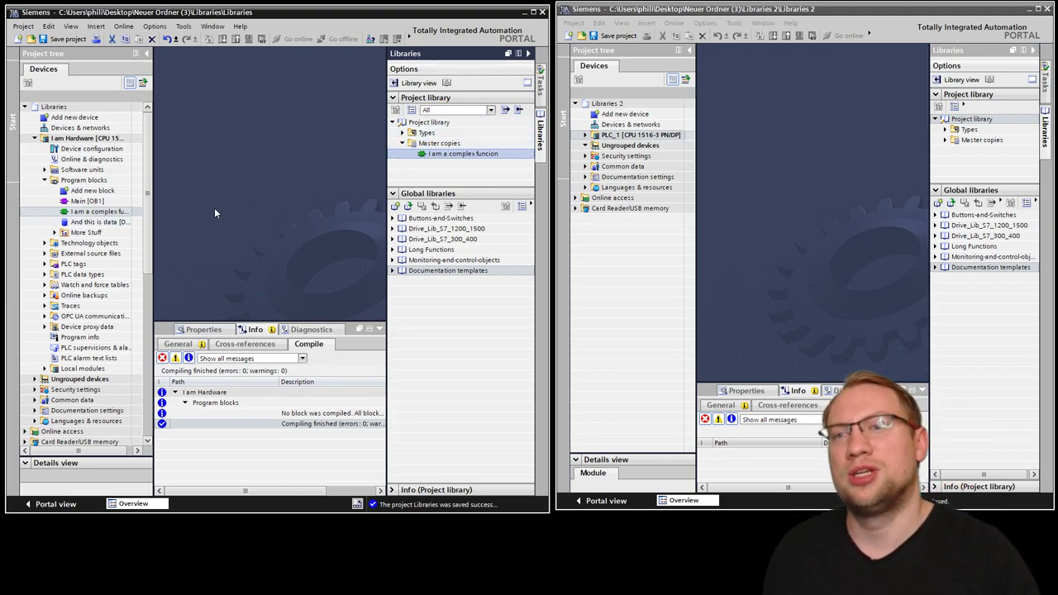
Add an empty coil to Network 1 of 'I am a complex funcion' [FC1] and close it
{"action": "left_click", "coordinate": [459, 142]}
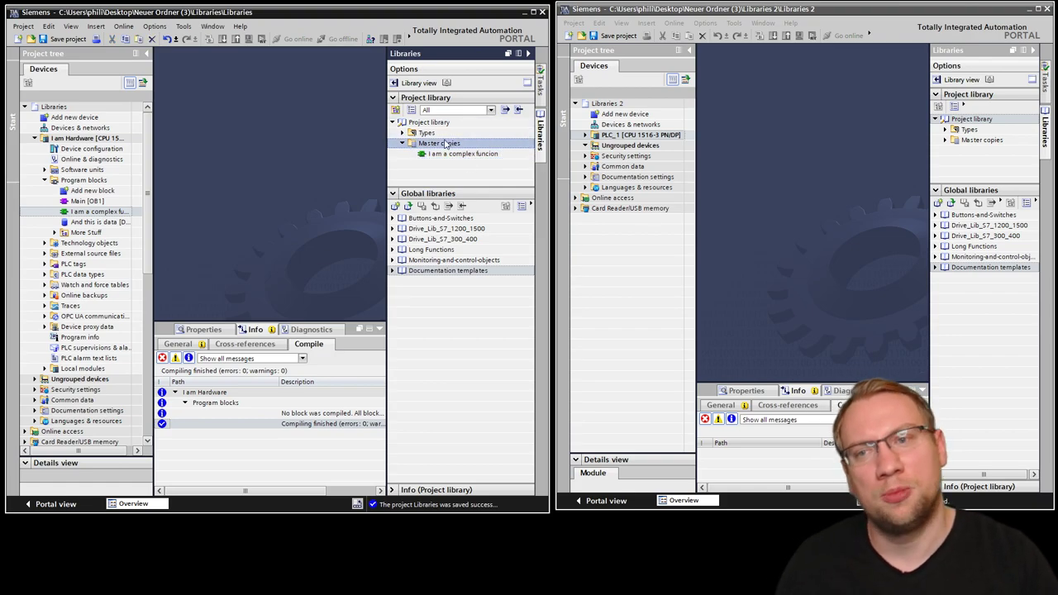
{"action": "double_click", "coordinate": [83, 213]}
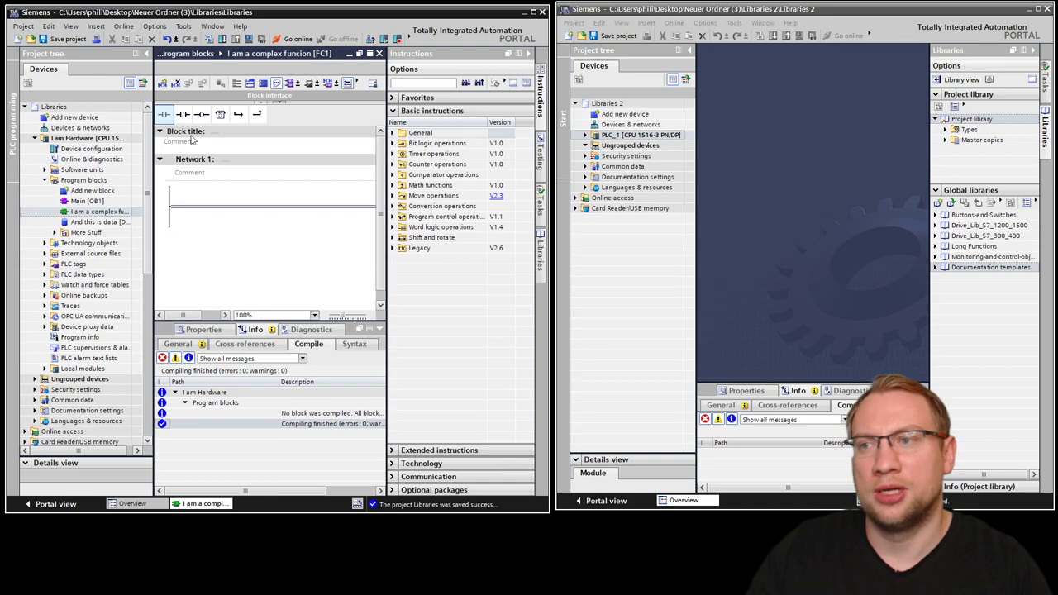
{"action": "left_click", "coordinate": [201, 116]}
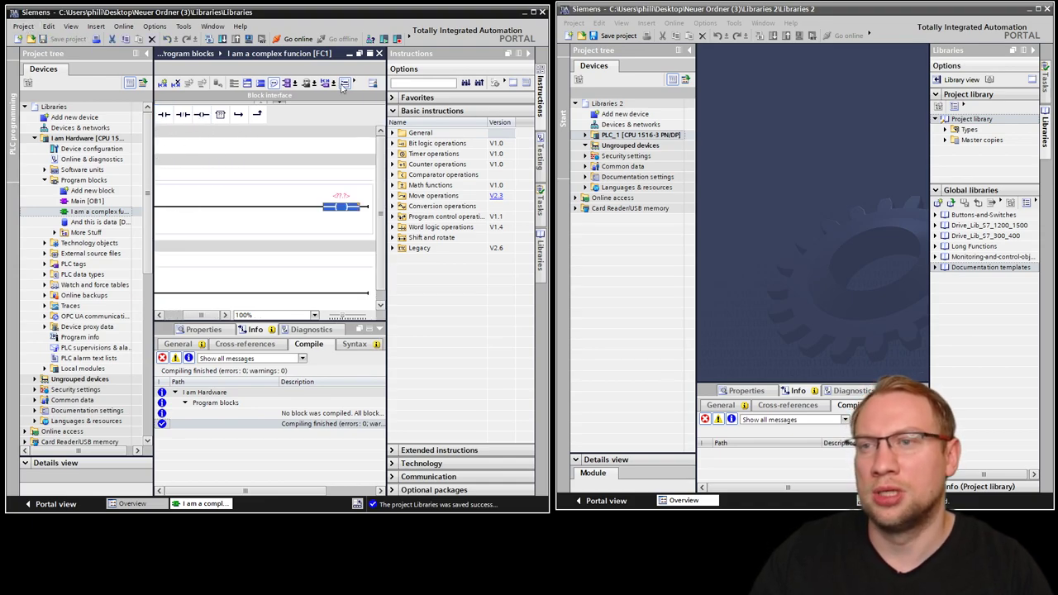
{"action": "left_click", "coordinate": [379, 54]}
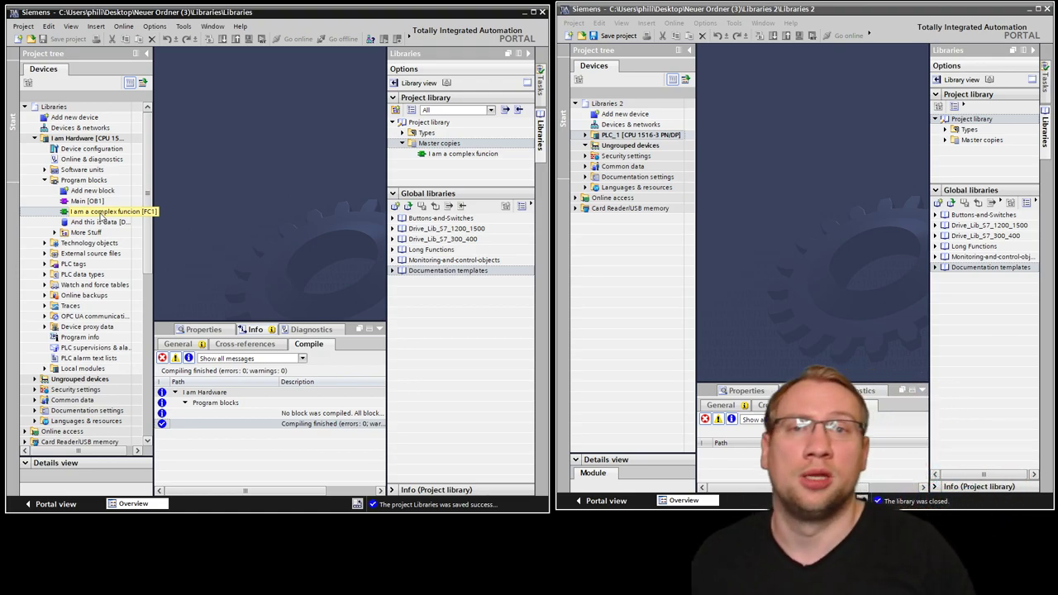
Paste the master copy into Program blocks as renamed 'I am a complex funcion_1'
{"action": "left_click", "coordinate": [462, 155]}
{"action": "left_click_drag", "start_coordinate": [269, 200], "coordinate": [97, 221]}
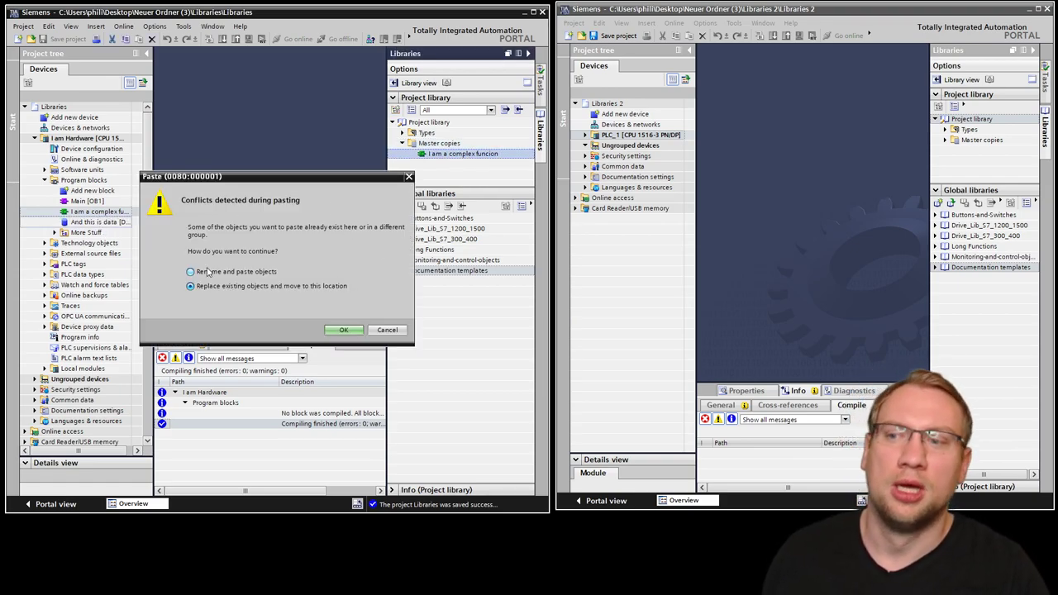
{"action": "left_click", "coordinate": [236, 272]}
{"action": "left_click", "coordinate": [362, 331]}
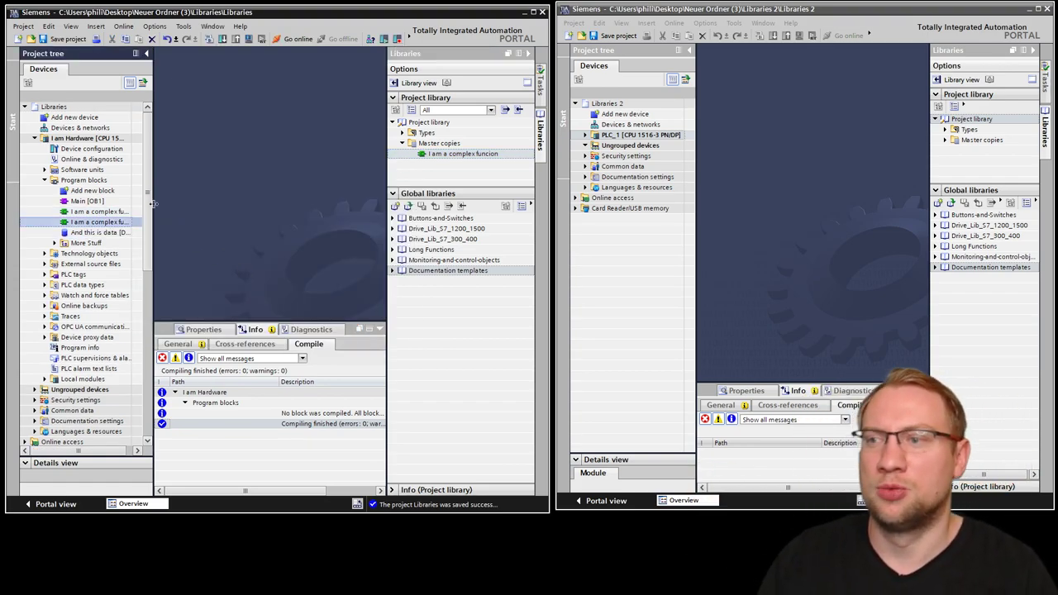
Compare the original block with the pasted 'I am a complex funcion_1', leaving the copy open
{"action": "double_click", "coordinate": [97, 211]}
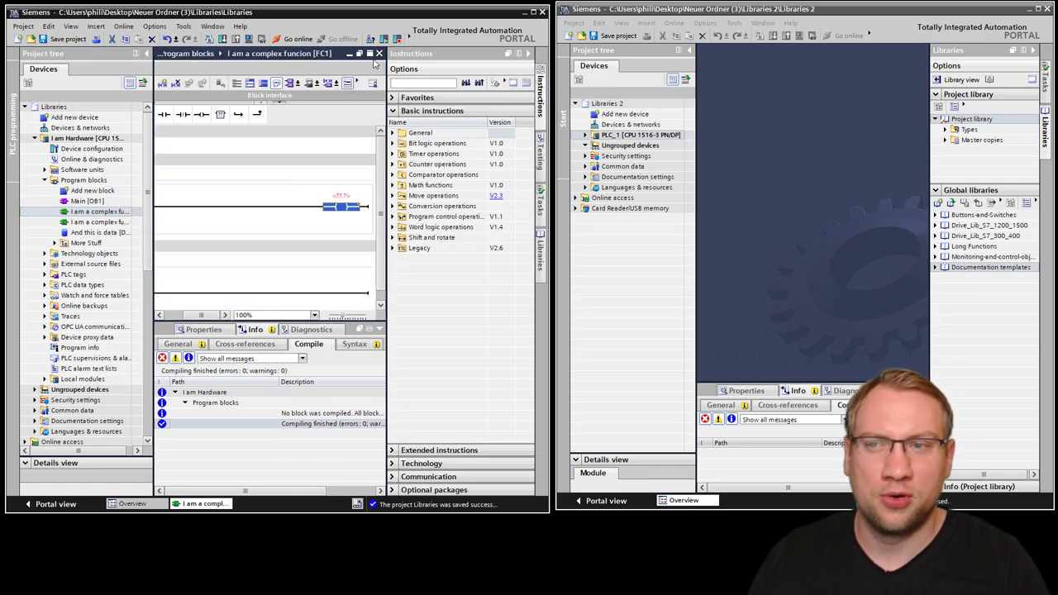
{"action": "left_click", "coordinate": [378, 54]}
{"action": "double_click", "coordinate": [98, 222]}
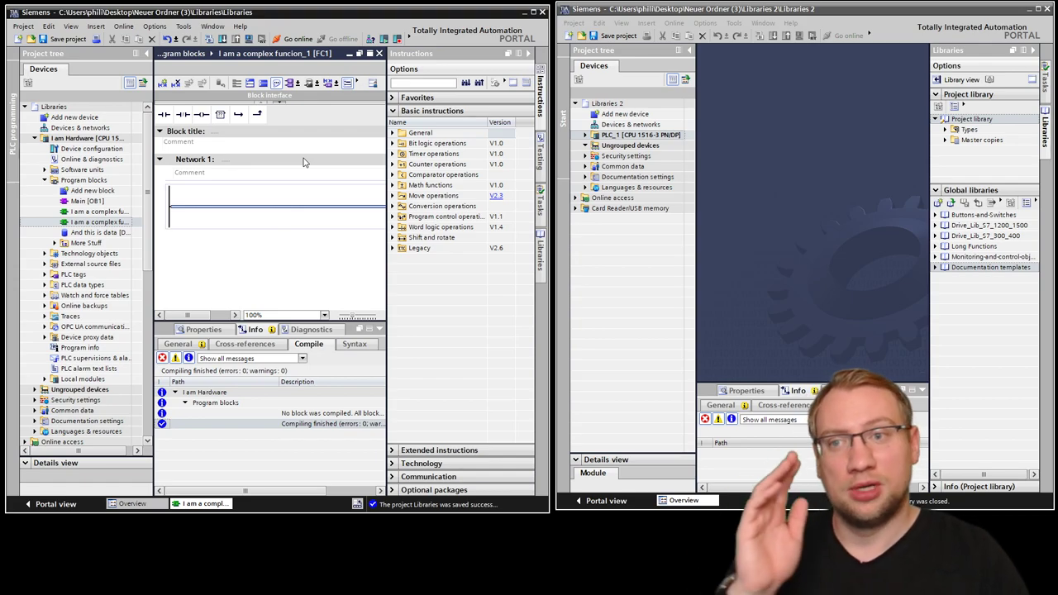
Delete the pasted block 'I am a complex funcion_1' from Program blocks, keeping the original
{"action": "left_click", "coordinate": [380, 55]}
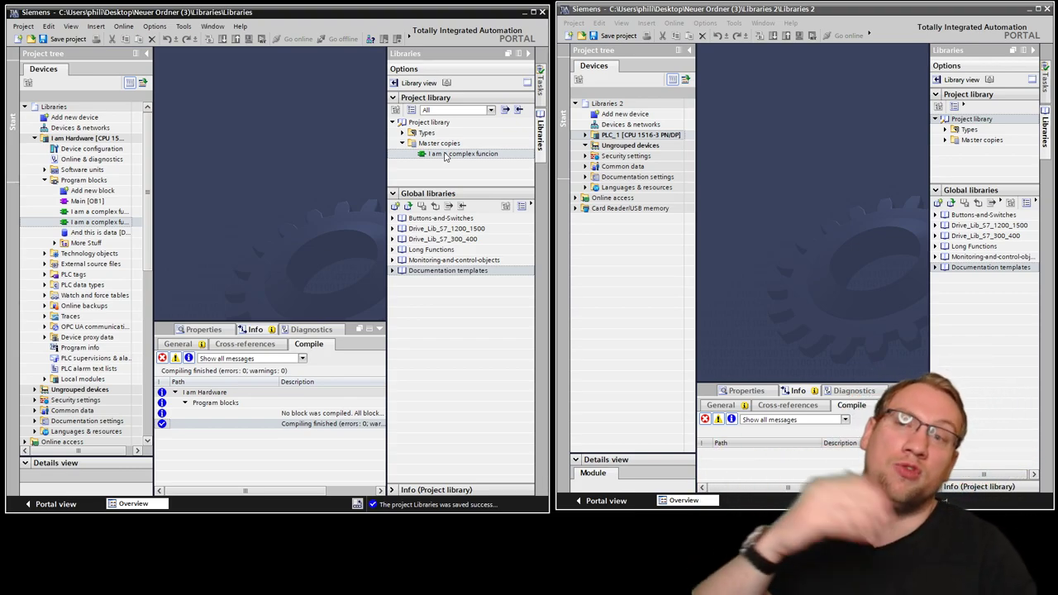
{"action": "left_click", "coordinate": [430, 133]}
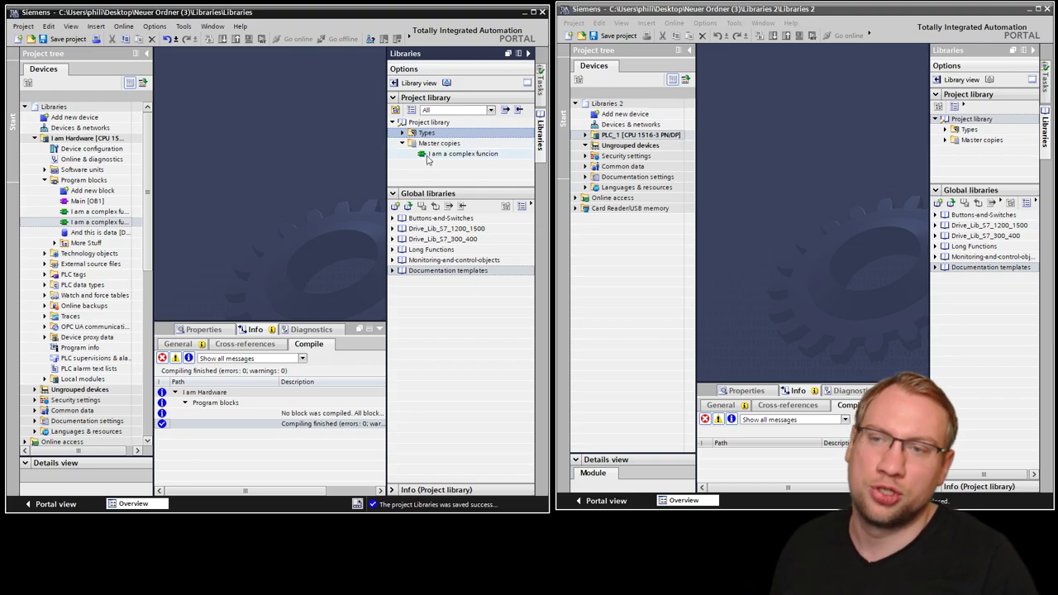
{"action": "left_click", "coordinate": [445, 146]}
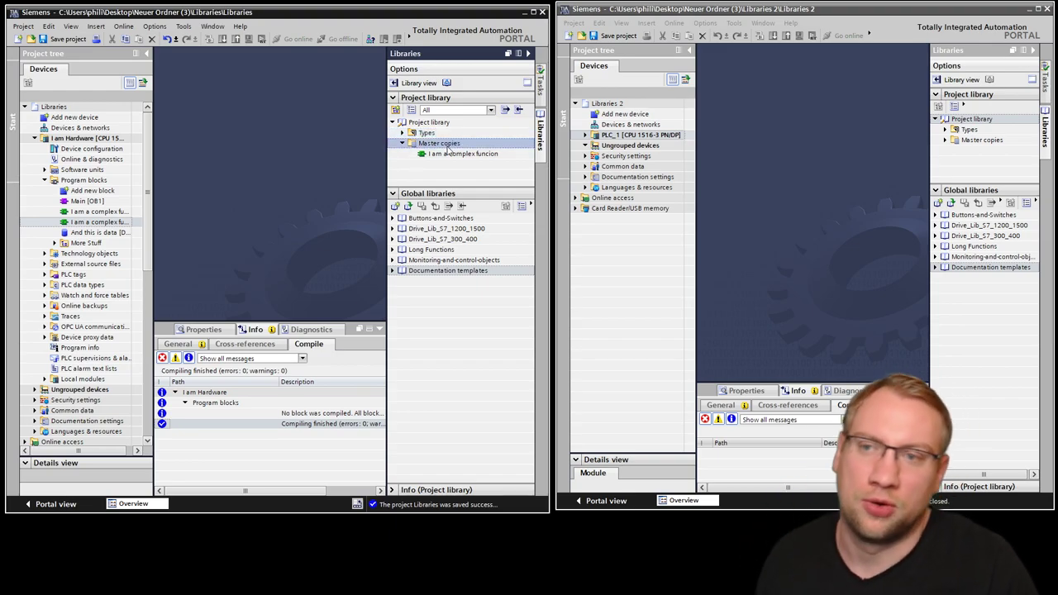
{"action": "right_click", "coordinate": [98, 223]}
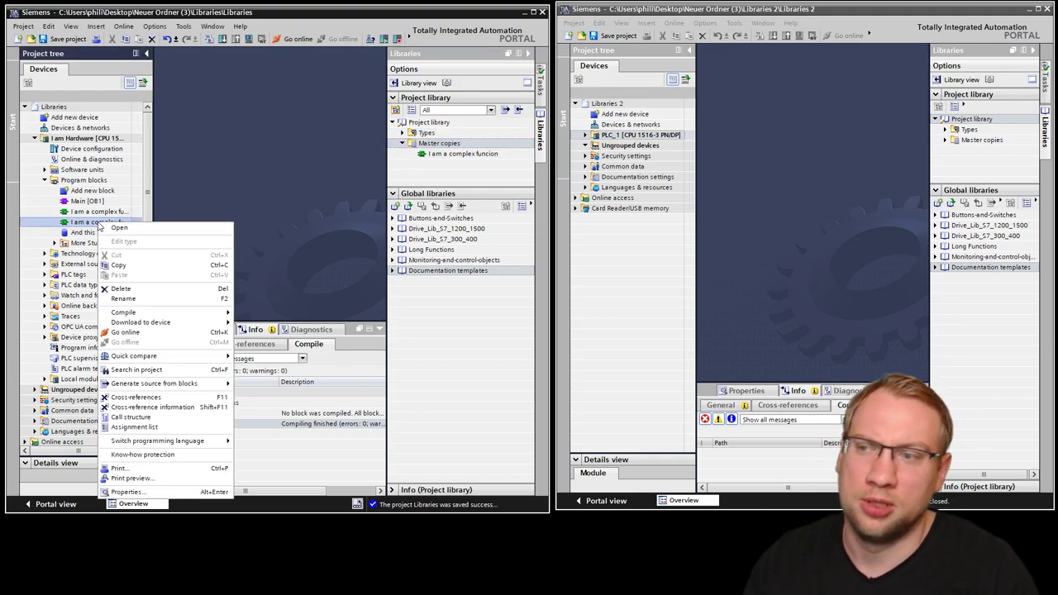
{"action": "left_click", "coordinate": [132, 290]}
{"action": "left_click", "coordinate": [306, 281]}
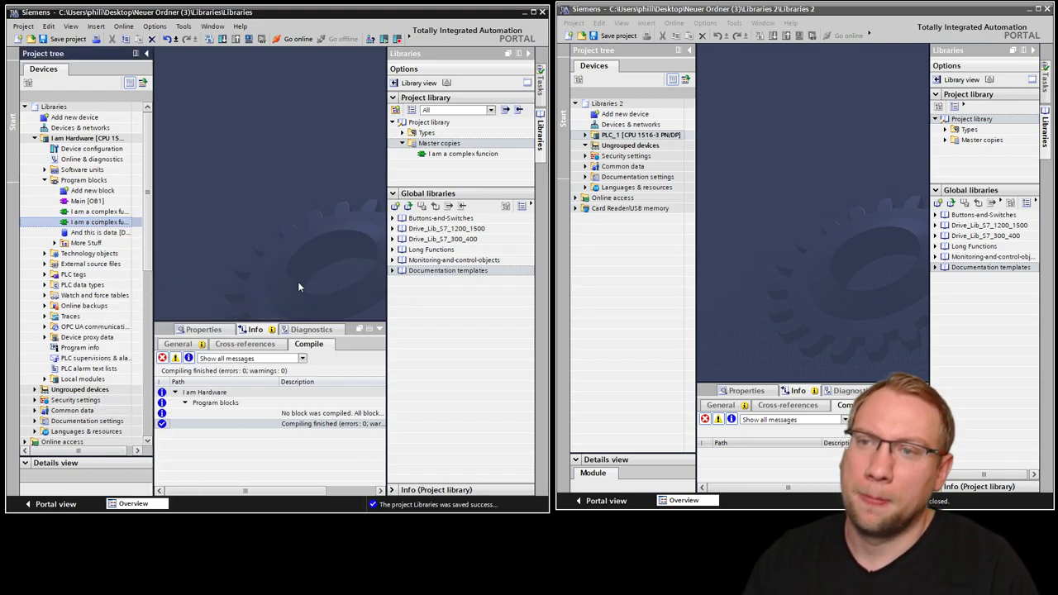
{"action": "left_click", "coordinate": [436, 155]}
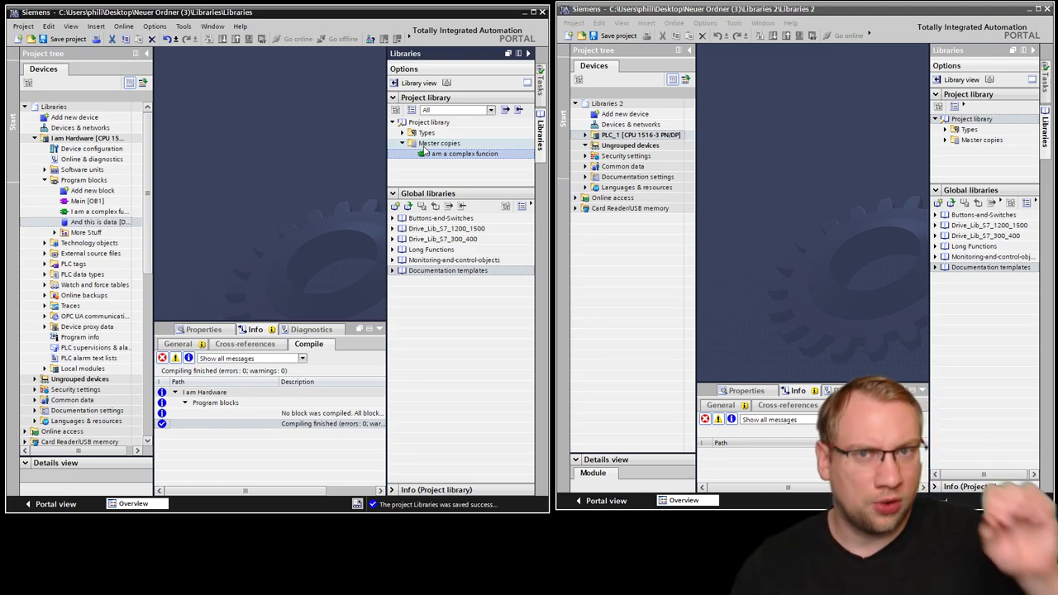
{"action": "left_click_drag", "start_coordinate": [426, 149], "coordinate": [773, 97]}
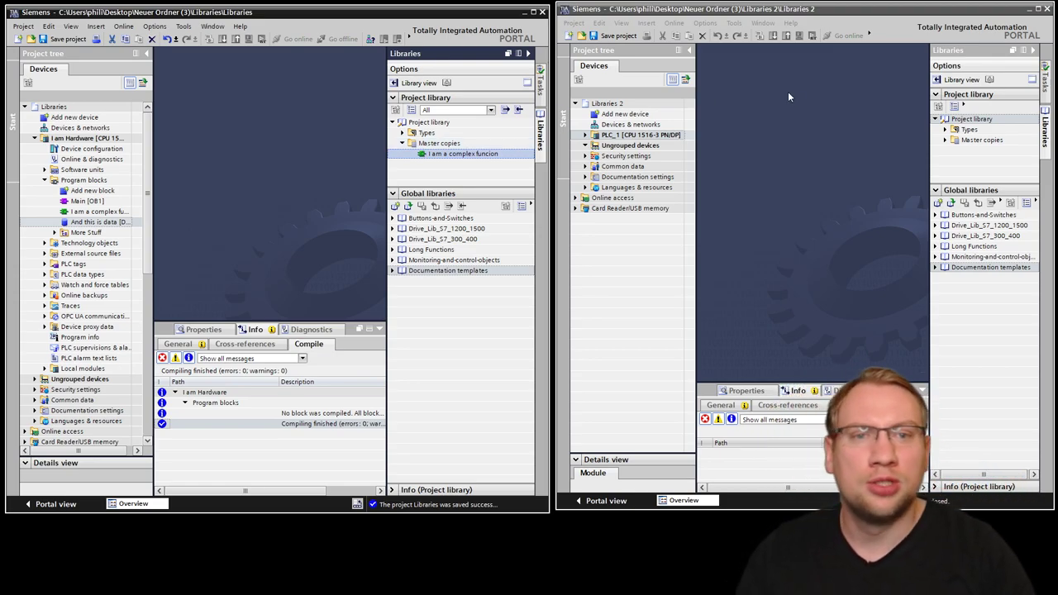
{"action": "left_click_drag", "start_coordinate": [943, 153], "coordinate": [948, 144]}
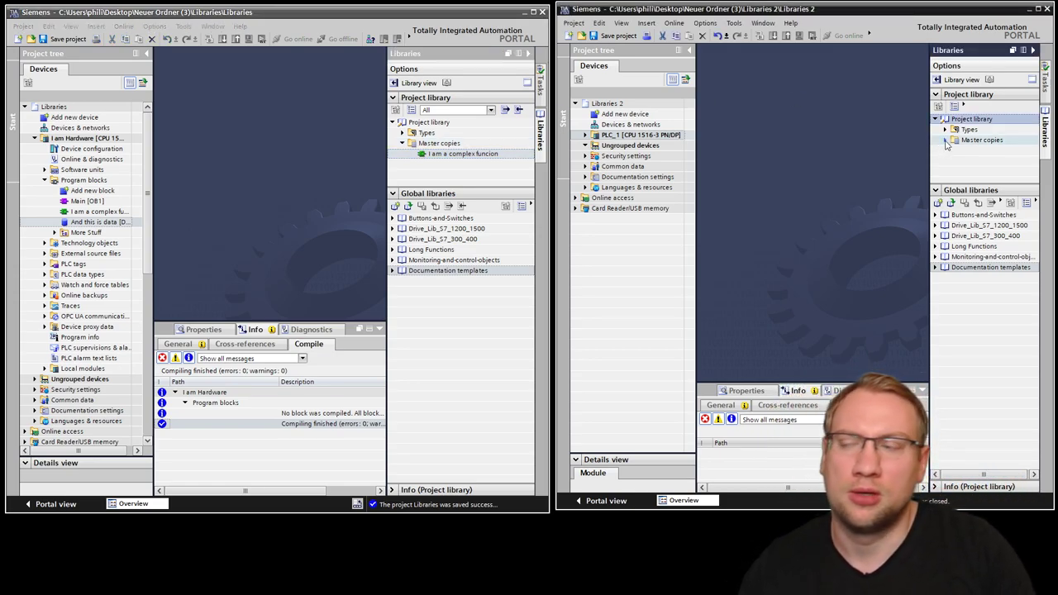
{"action": "left_click", "coordinate": [947, 140]}
{"action": "left_click", "coordinate": [947, 140]}
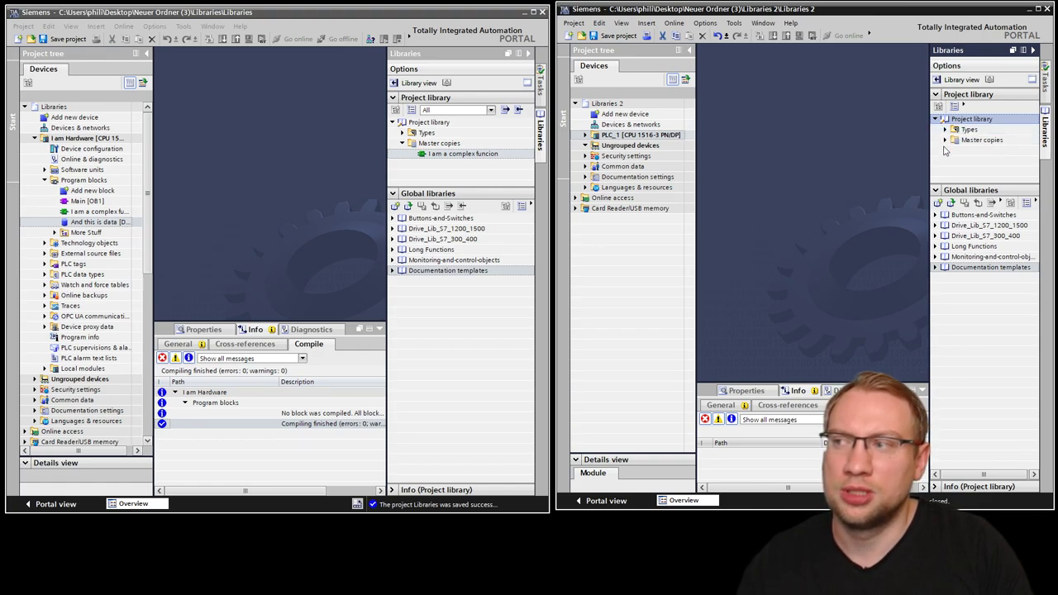
{"action": "left_click", "coordinate": [458, 173]}
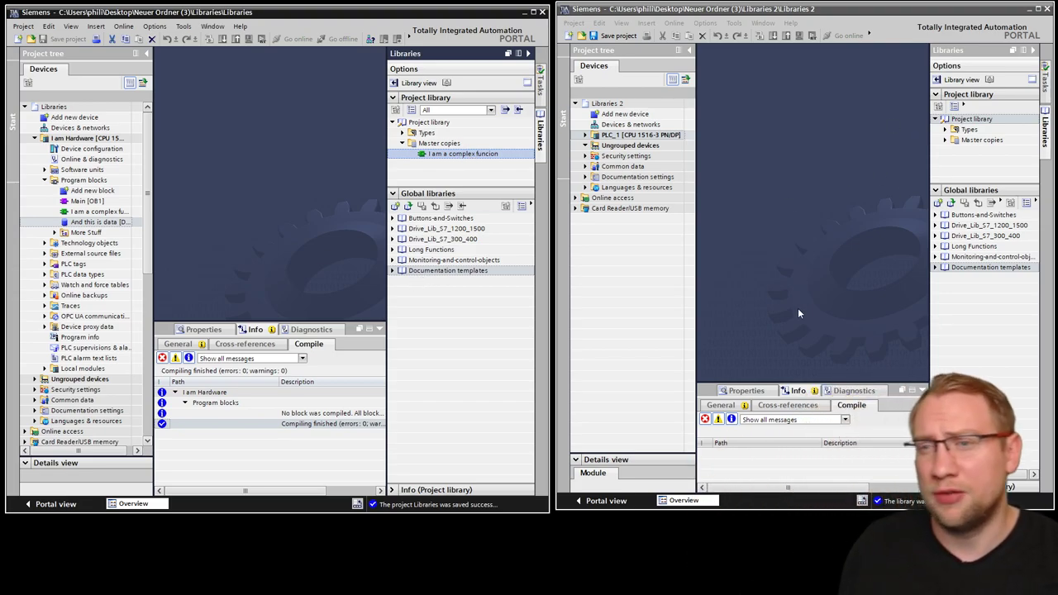
{"action": "left_click", "coordinate": [864, 200]}
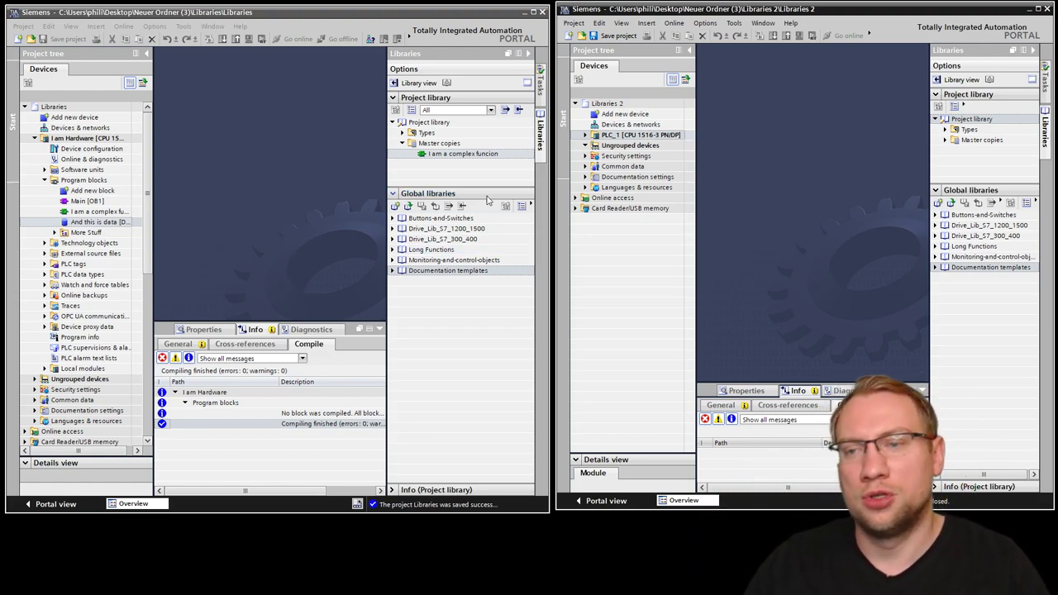
{"action": "left_click", "coordinate": [430, 229]}
{"action": "key", "text": "Up"}
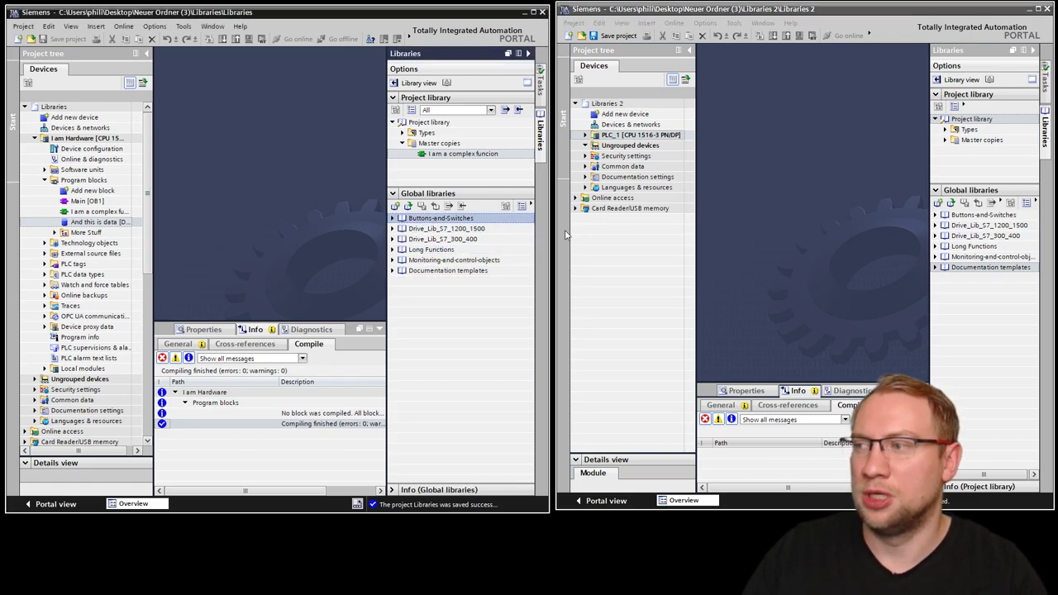
{"action": "left_click", "coordinate": [962, 222]}
{"action": "left_click", "coordinate": [960, 220]}
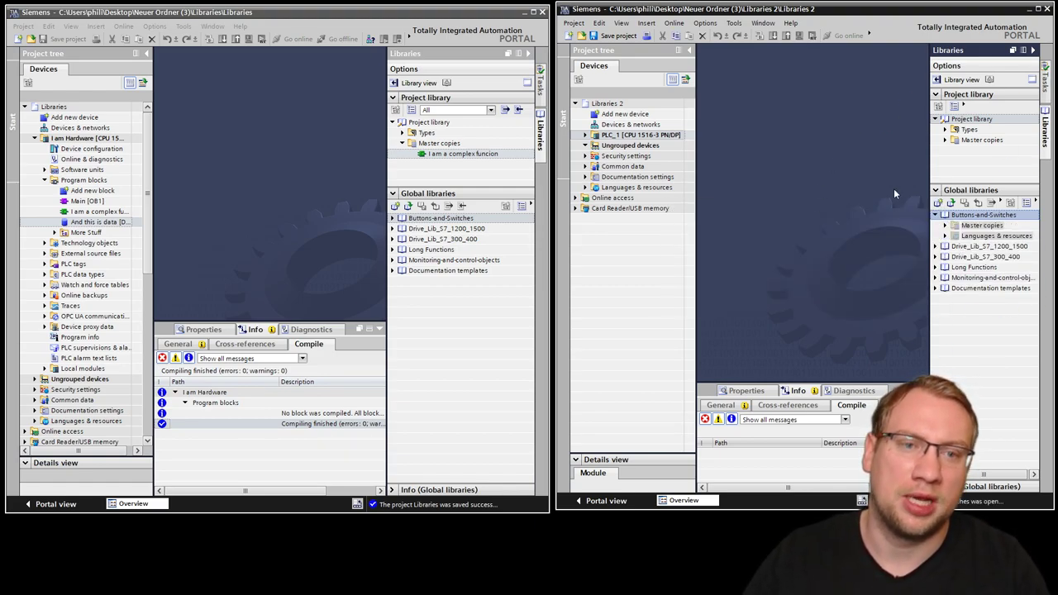
{"action": "left_click", "coordinate": [945, 226]}
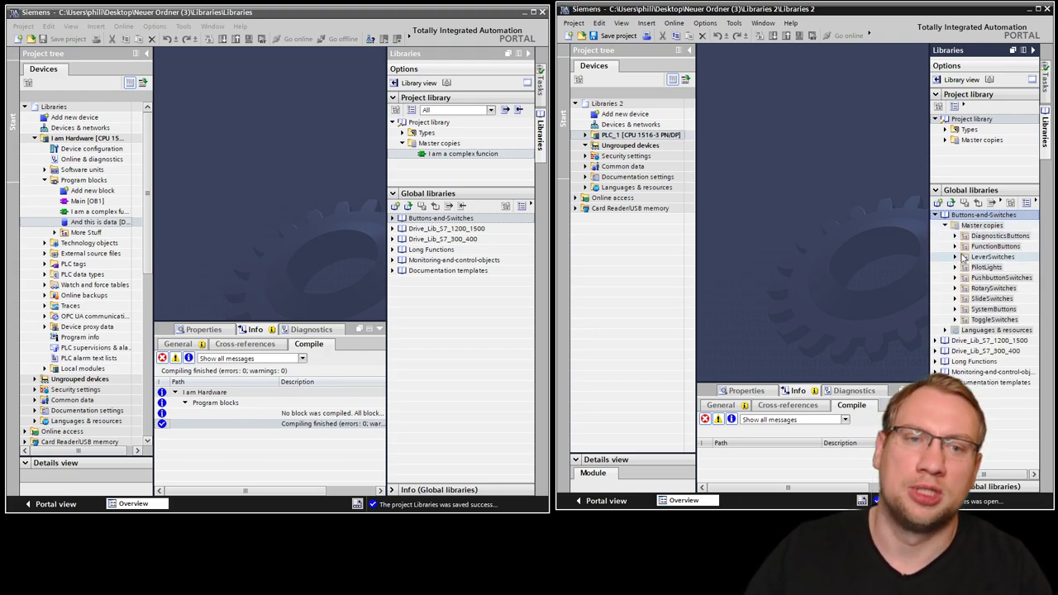
{"action": "left_click", "coordinate": [955, 236]}
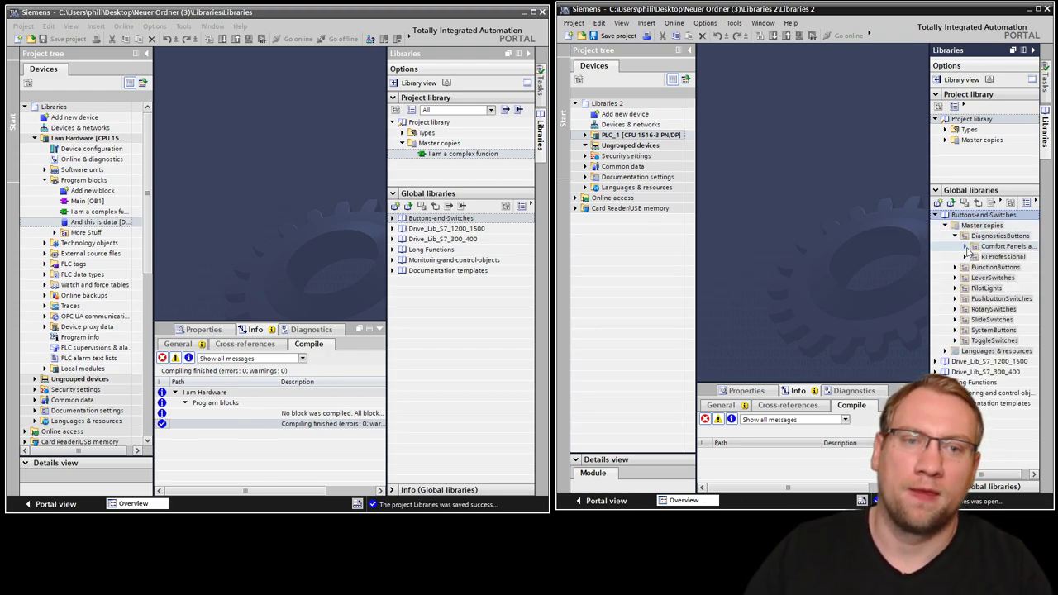
{"action": "left_click", "coordinate": [965, 247]}
{"action": "left_click", "coordinate": [955, 278]}
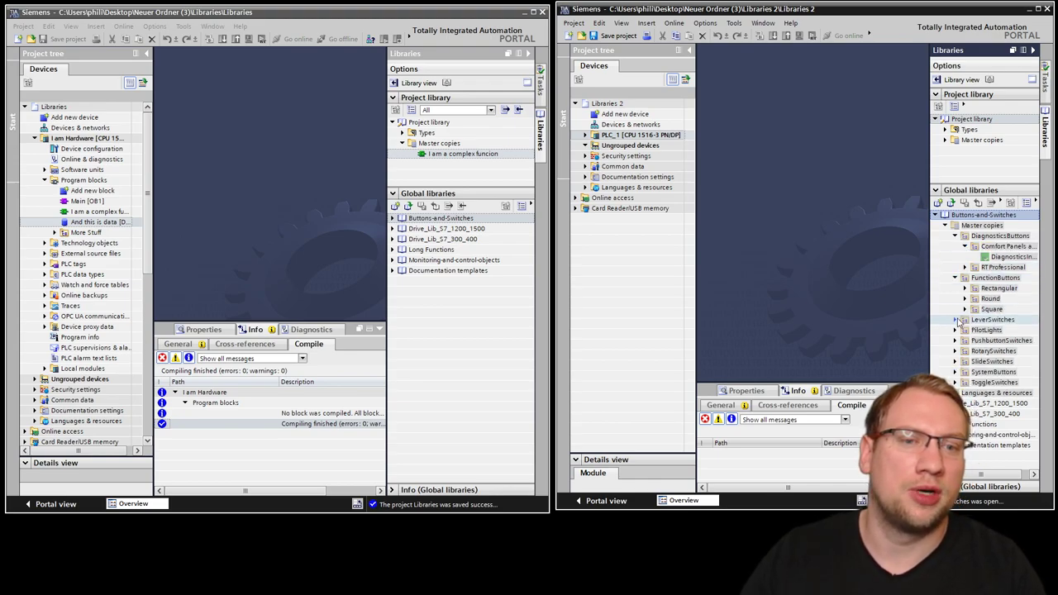
{"action": "left_click", "coordinate": [957, 320]}
{"action": "left_click", "coordinate": [956, 320]}
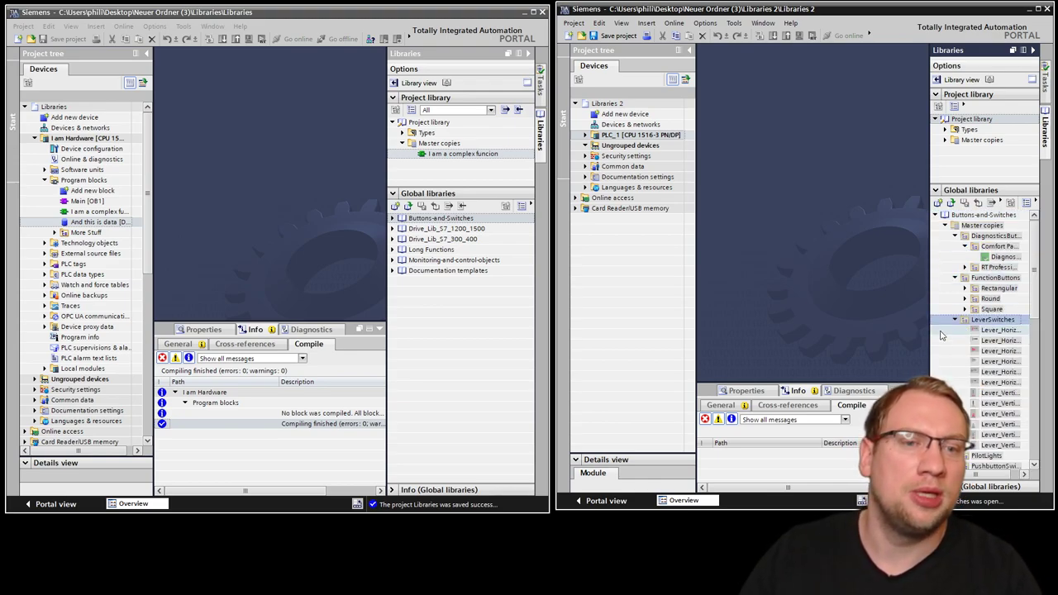
{"action": "left_click", "coordinate": [997, 340]}
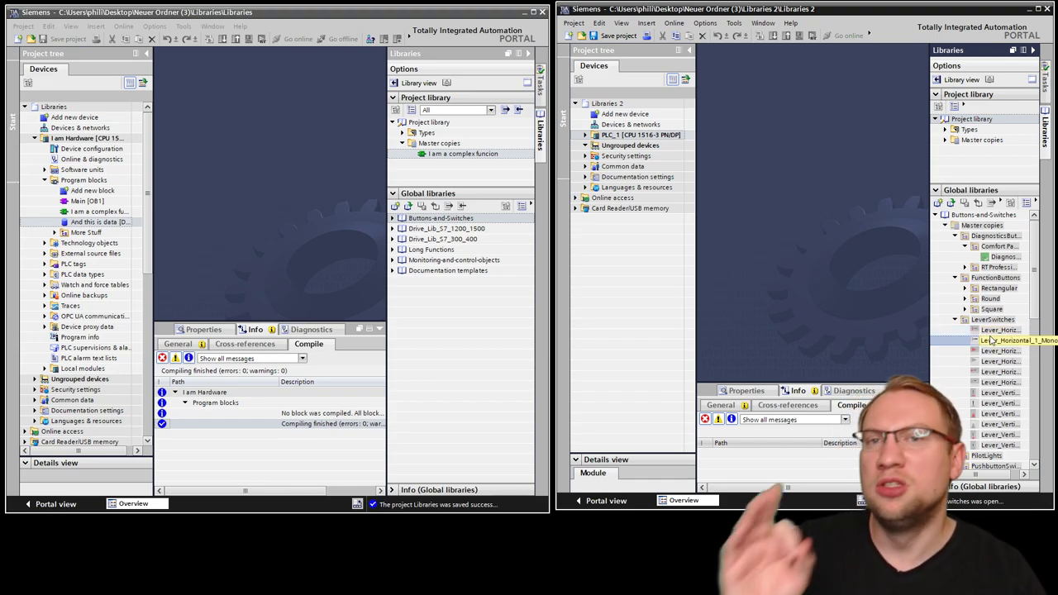
{"action": "left_click", "coordinate": [946, 226]}
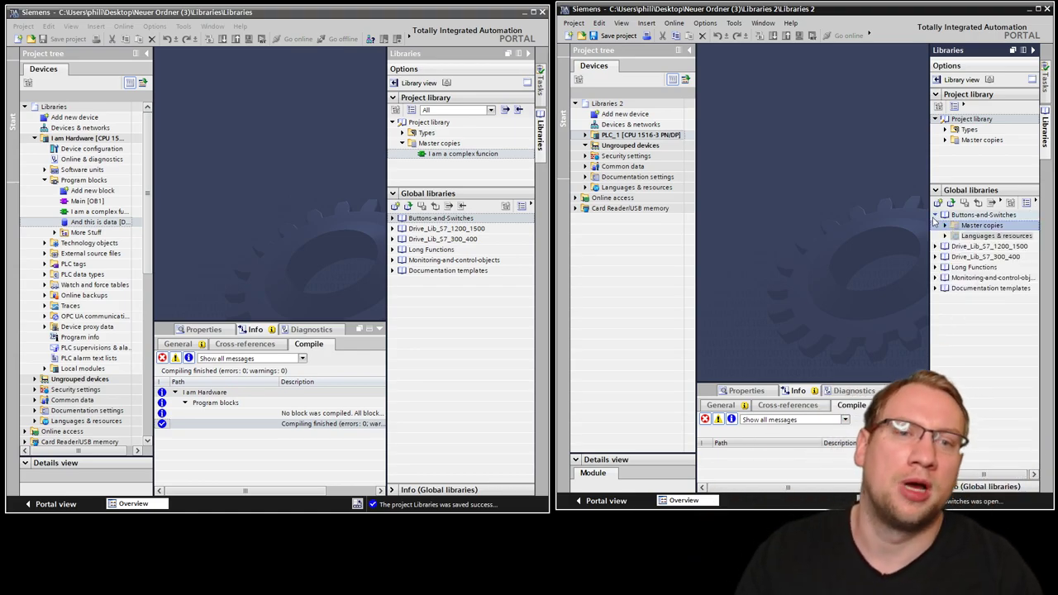
{"action": "left_click", "coordinate": [935, 216]}
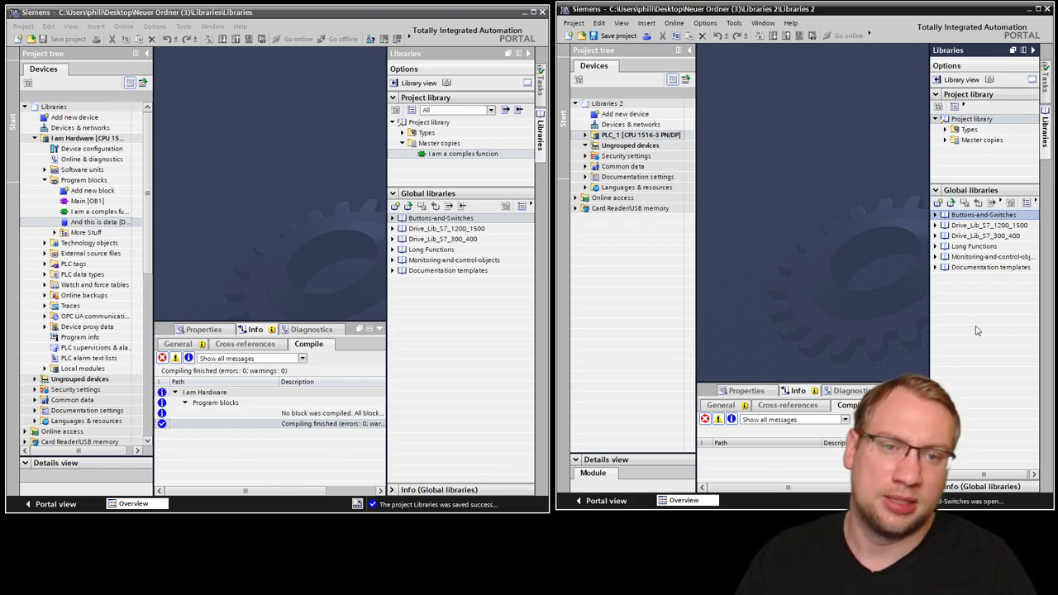
{"action": "left_click", "coordinate": [976, 247]}
{"action": "left_click", "coordinate": [961, 215]}
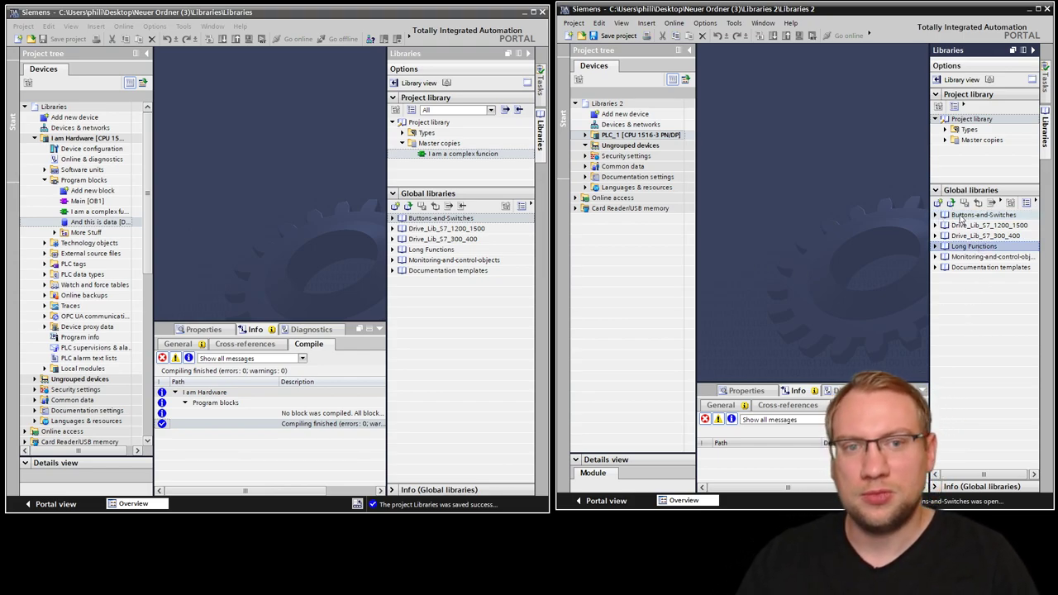
{"action": "left_click", "coordinate": [510, 333]}
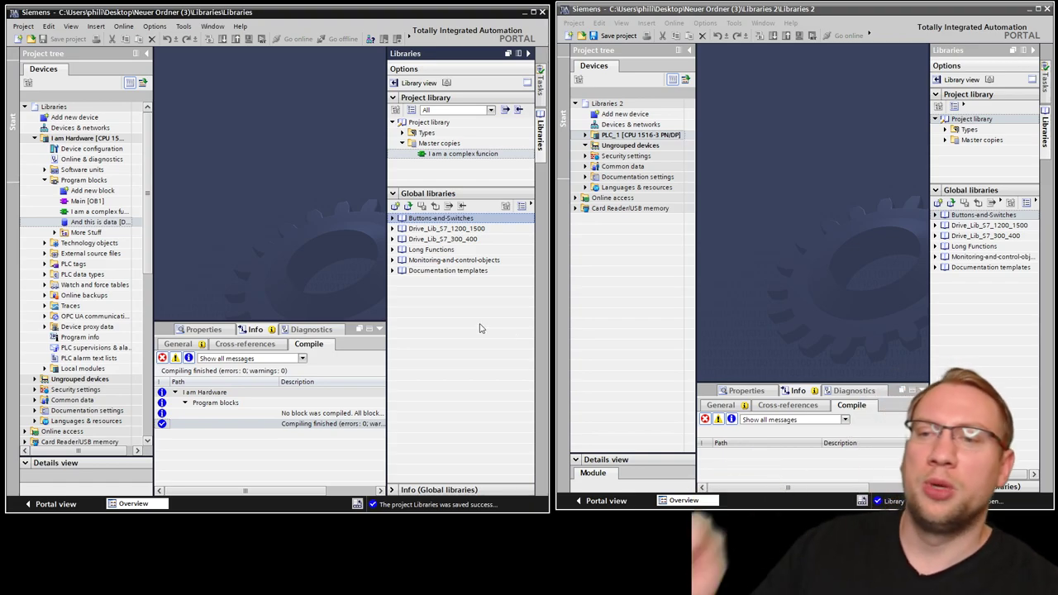
Start a new global library from the Global libraries pane and move its dialog into view
{"action": "right_click", "coordinate": [439, 320]}
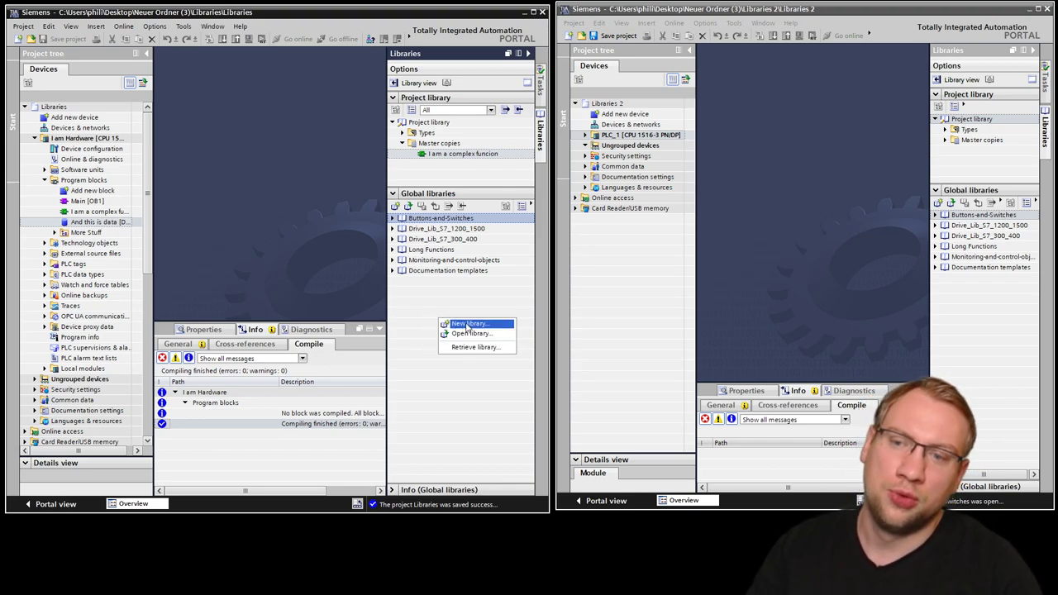
{"action": "left_click", "coordinate": [459, 290]}
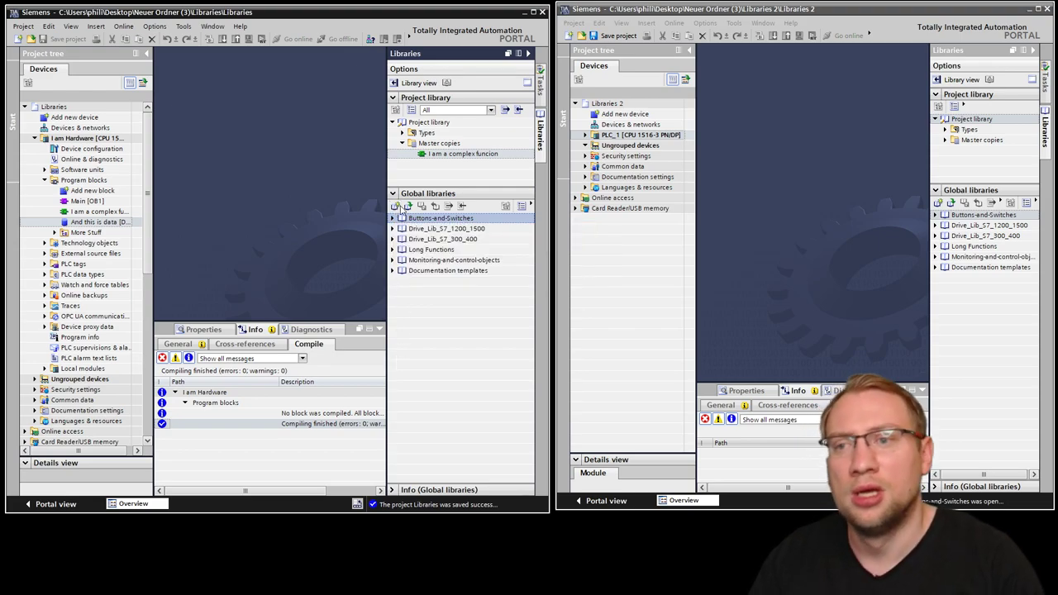
{"action": "right_click", "coordinate": [437, 303]}
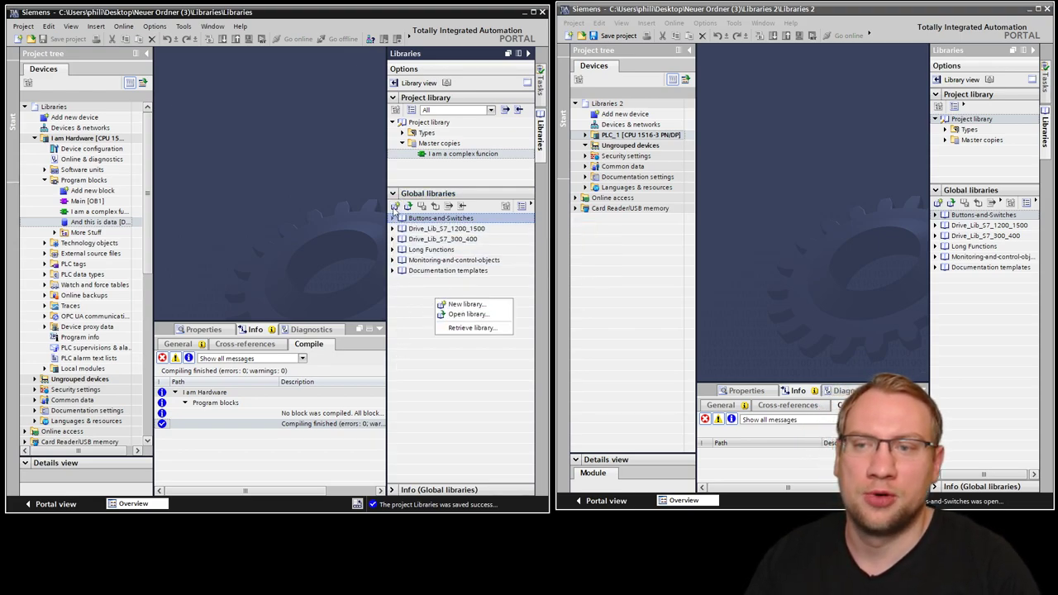
{"action": "left_click", "coordinate": [467, 306]}
{"action": "left_click_drag", "start_coordinate": [273, 205], "coordinate": [388, 183]}
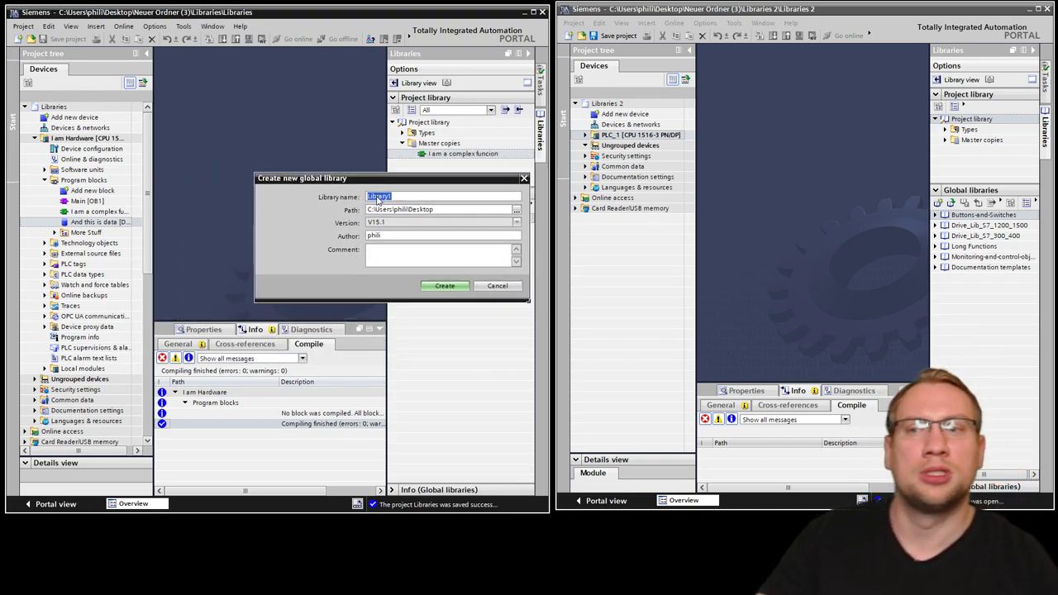
Create global library Library_From_Germany with an author and the comment 'This is for testing'
{"action": "left_click", "coordinate": [412, 197]}
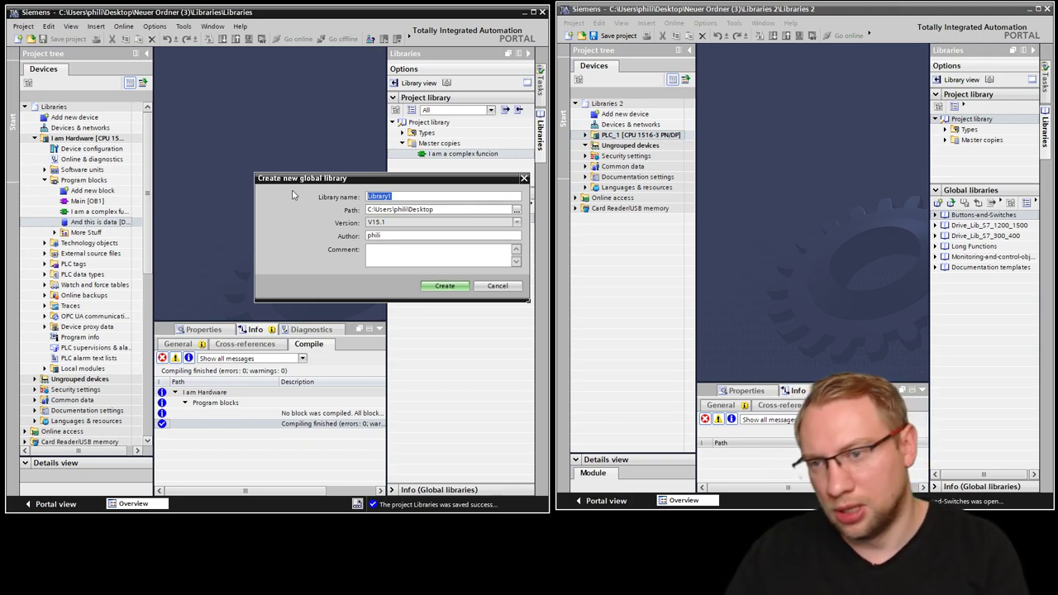
{"action": "type", "text": "L"}
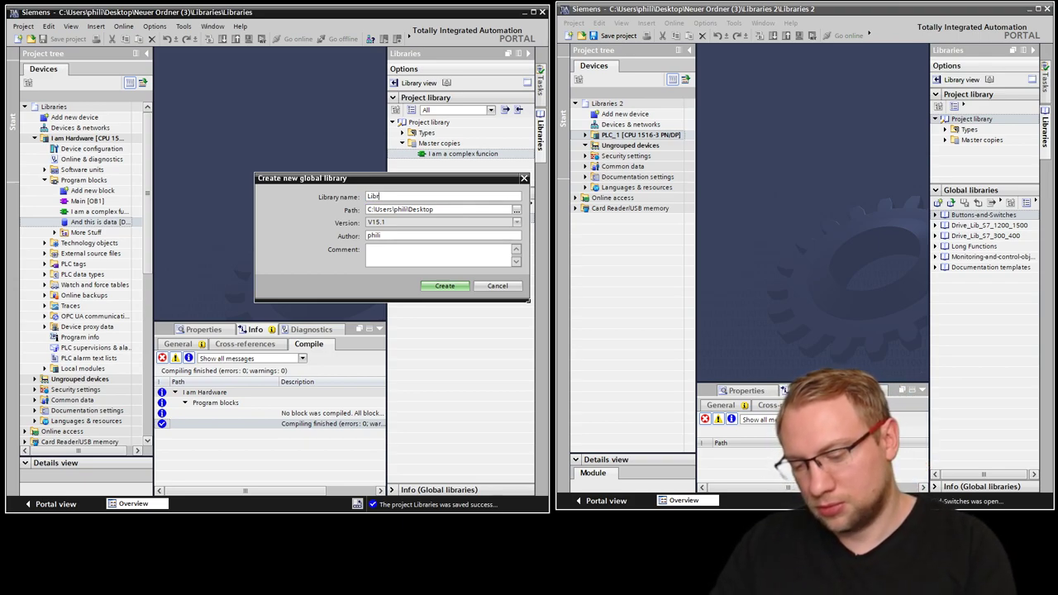
{"action": "type", "text": "From_Germany"}
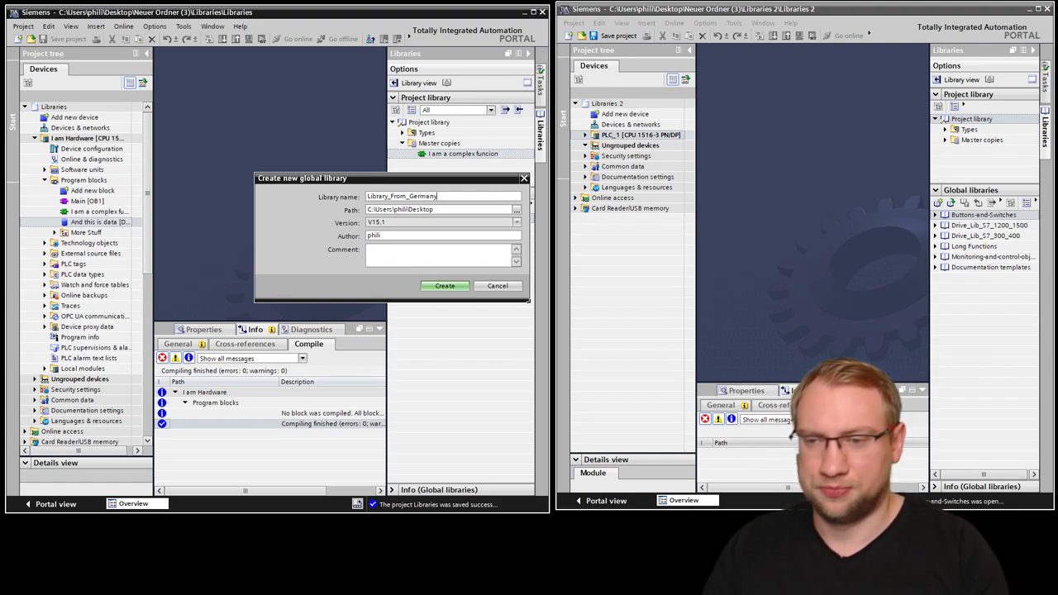
{"action": "left_click", "coordinate": [518, 225]}
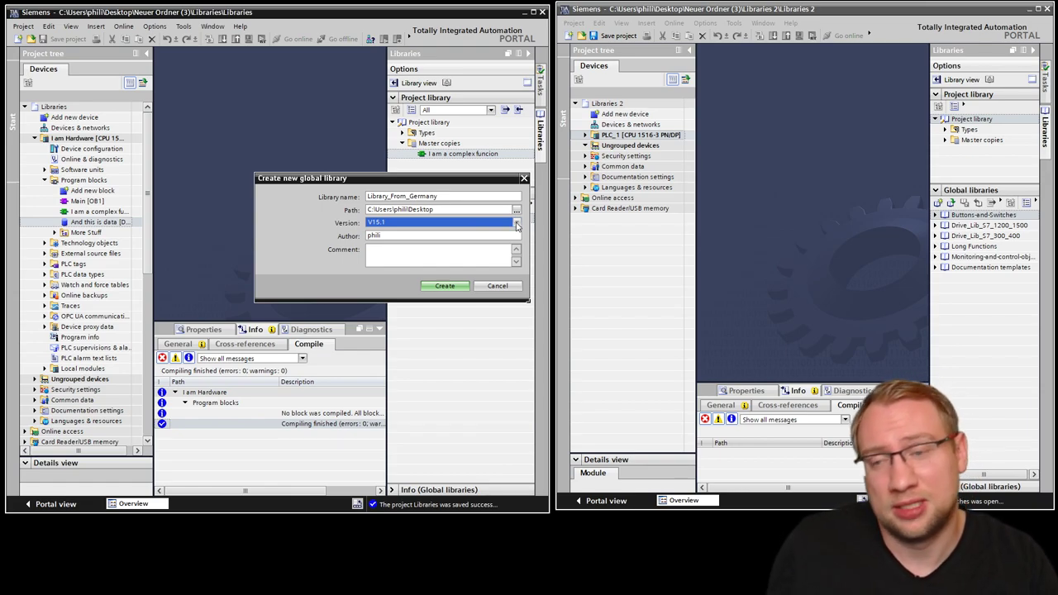
{"action": "left_click", "coordinate": [401, 235]}
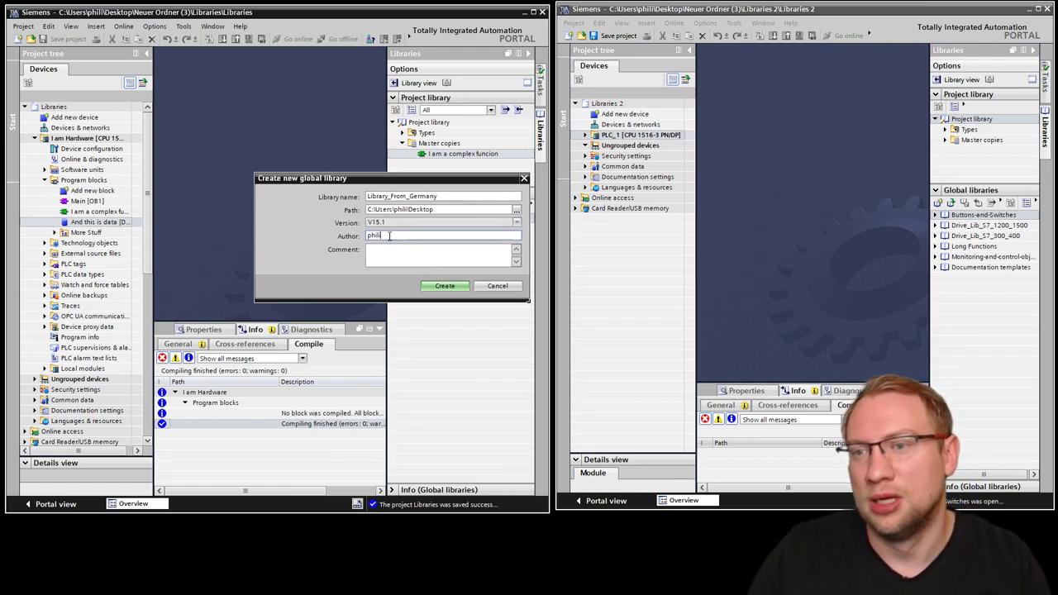
{"action": "type", "text": "Hegamurl"}
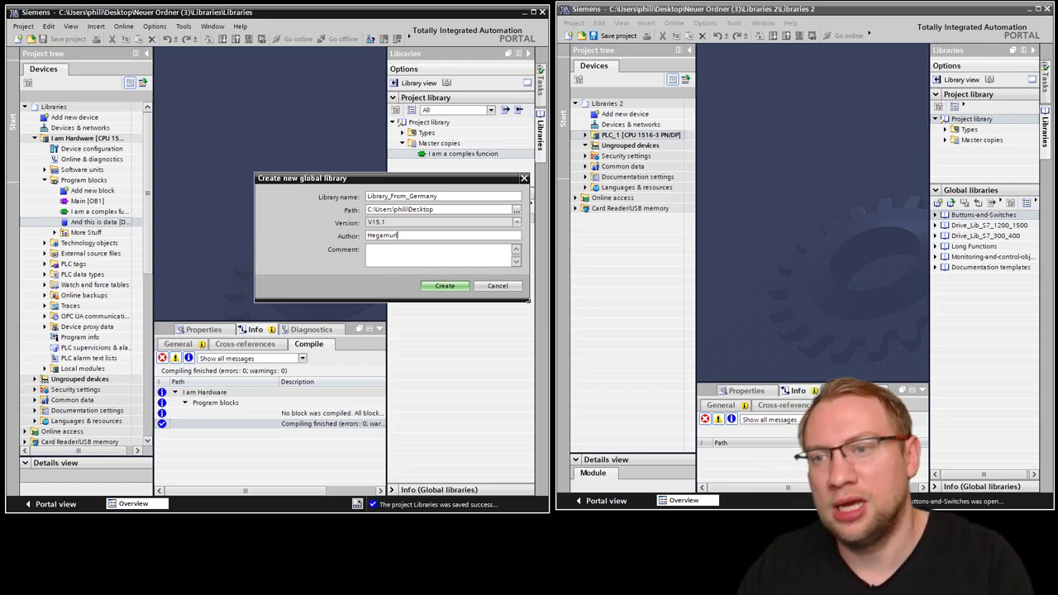
{"action": "left_click", "coordinate": [413, 250]}
{"action": "type", "text": "This is for testing"}
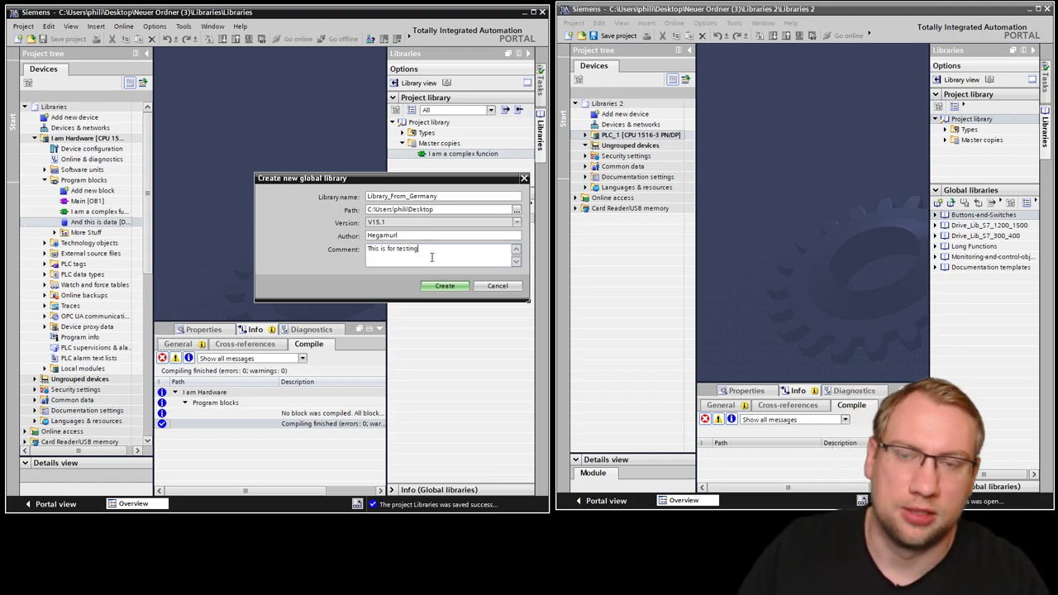
{"action": "left_click", "coordinate": [444, 286]}
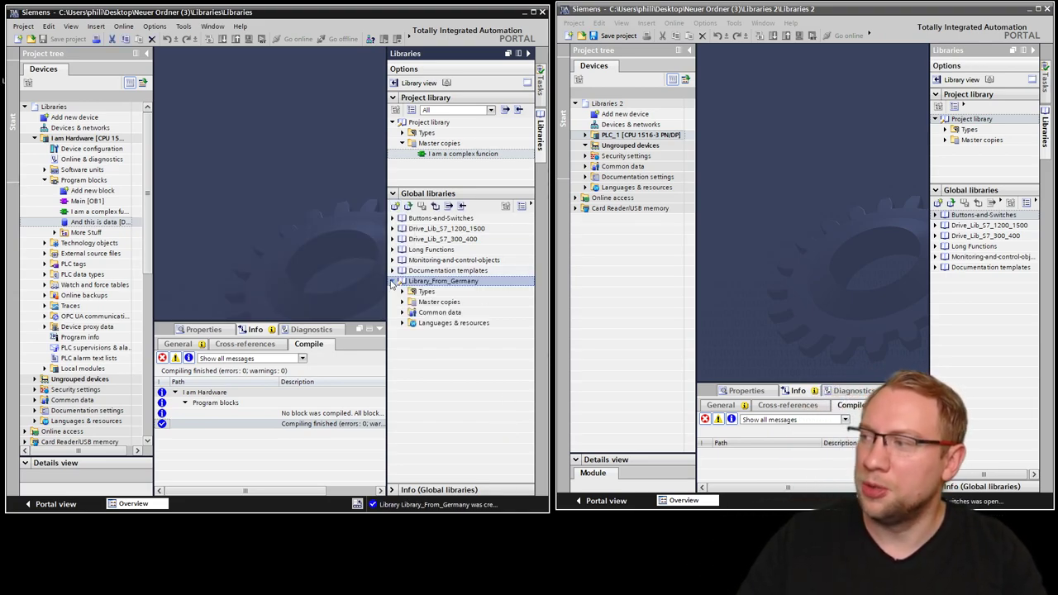
Browse Library_From_Germany's Master copies and Languages folders, then collapse the I am Hardware device
{"action": "left_click", "coordinate": [439, 302]}
{"action": "left_click", "coordinate": [432, 322]}
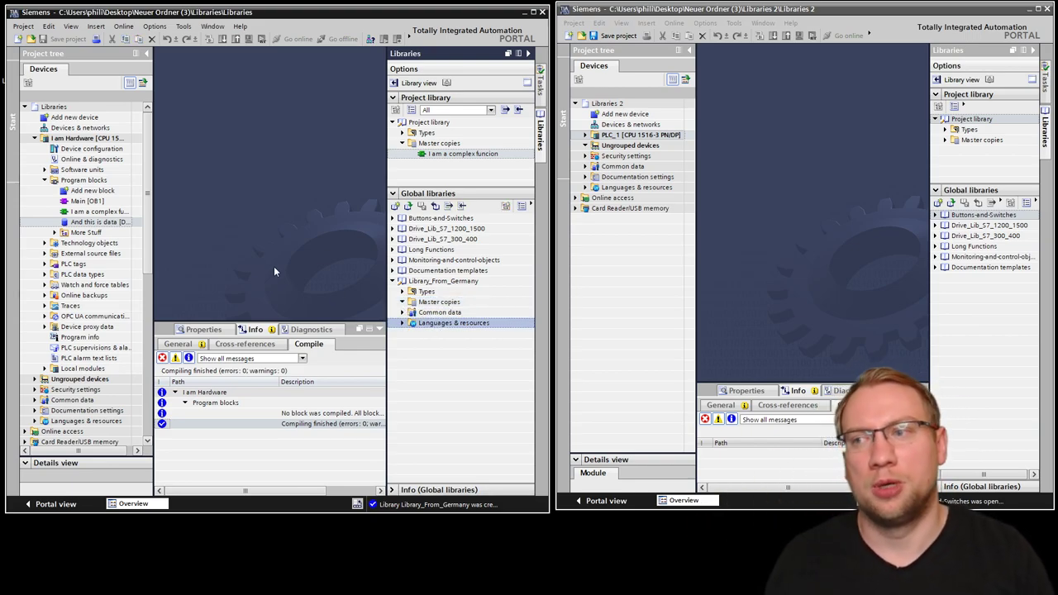
{"action": "left_click", "coordinate": [438, 303]}
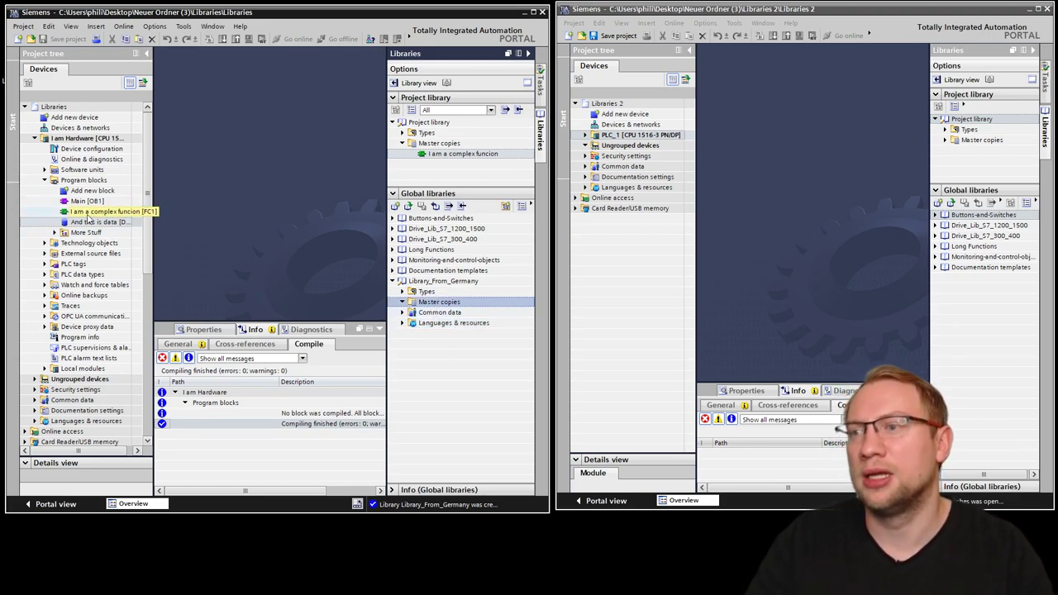
{"action": "left_click", "coordinate": [91, 253]}
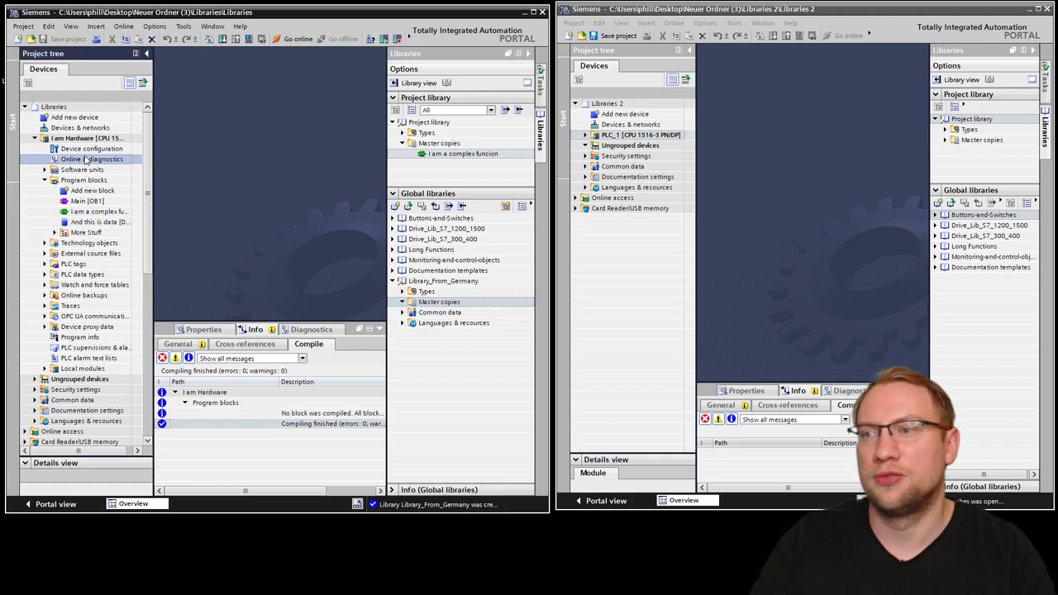
{"action": "double_click", "coordinate": [45, 139]}
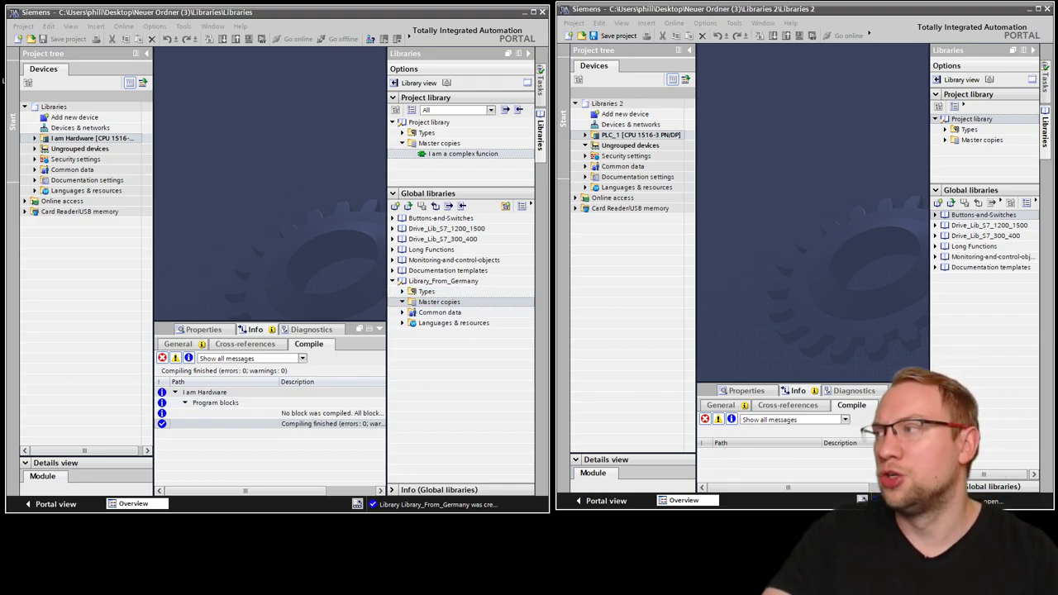
Copy the I am Hardware device into Library_From_Germany's master copies
{"action": "left_click", "coordinate": [91, 138]}
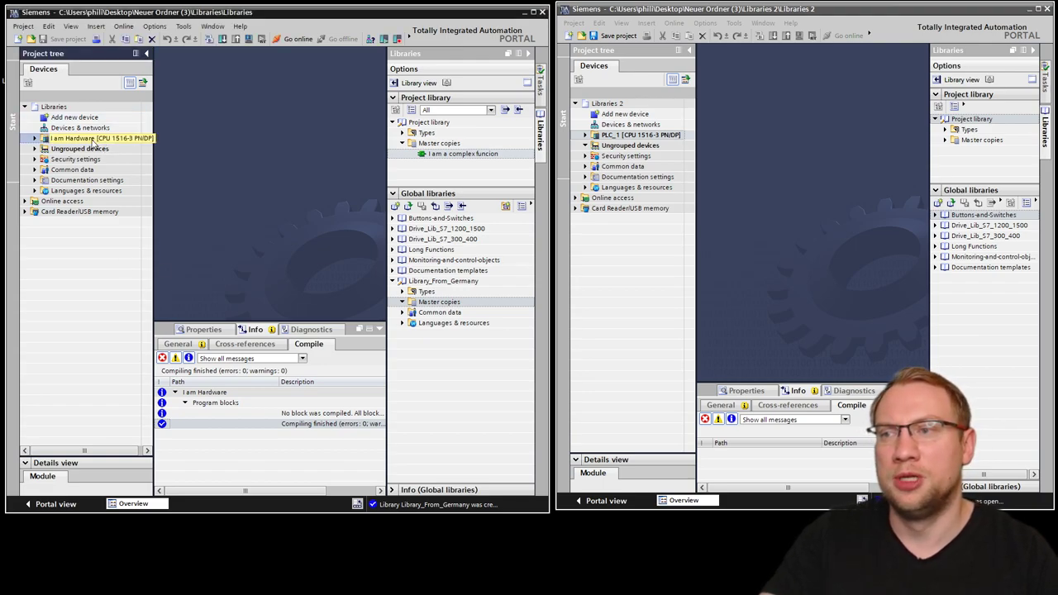
{"action": "left_click_drag", "start_coordinate": [387, 293], "coordinate": [442, 302]}
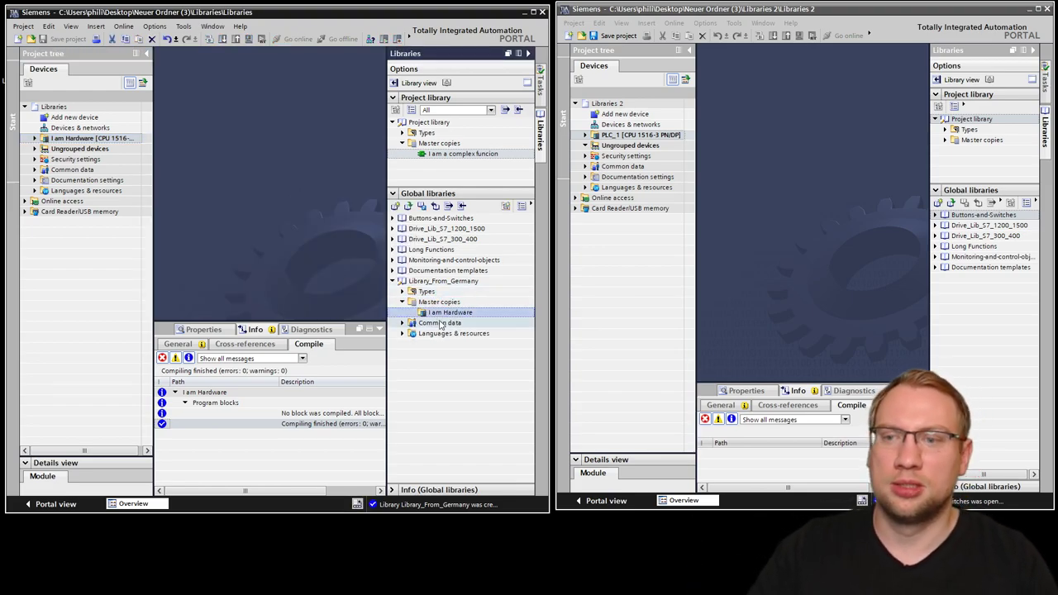
{"action": "left_click", "coordinate": [35, 138]}
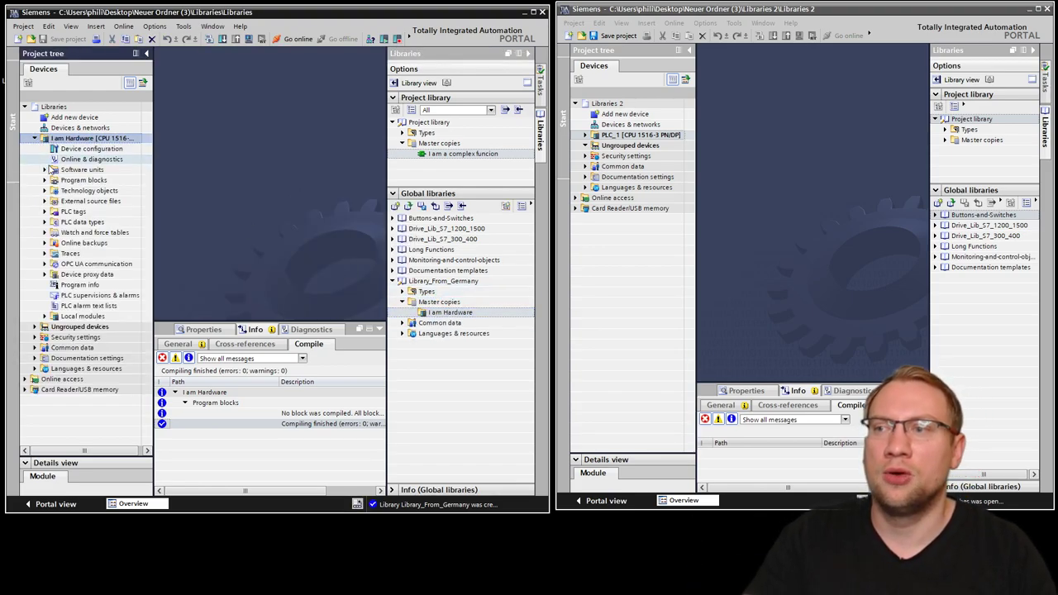
{"action": "left_click", "coordinate": [91, 150]}
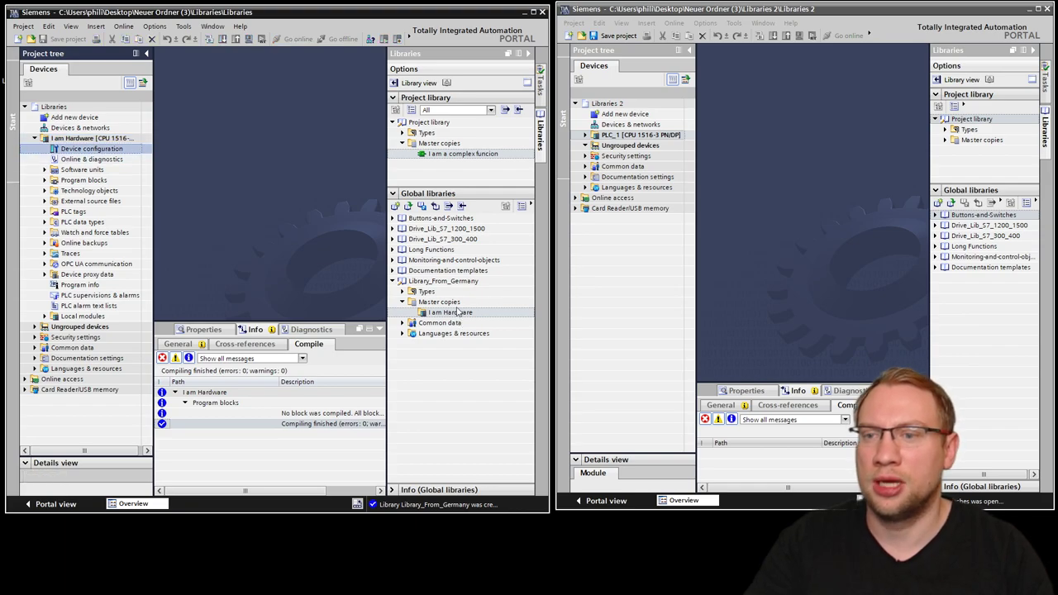
Copy Main [OB1], I am a complex funcion and And this is data into the master copies
{"action": "left_click", "coordinate": [45, 180]}
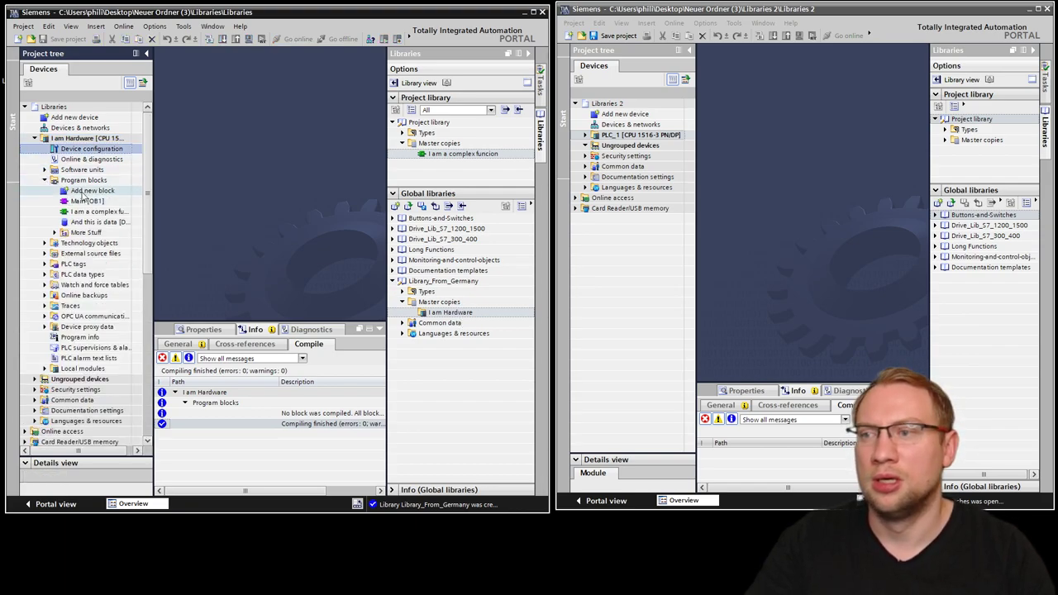
{"action": "left_click", "coordinate": [76, 203]}
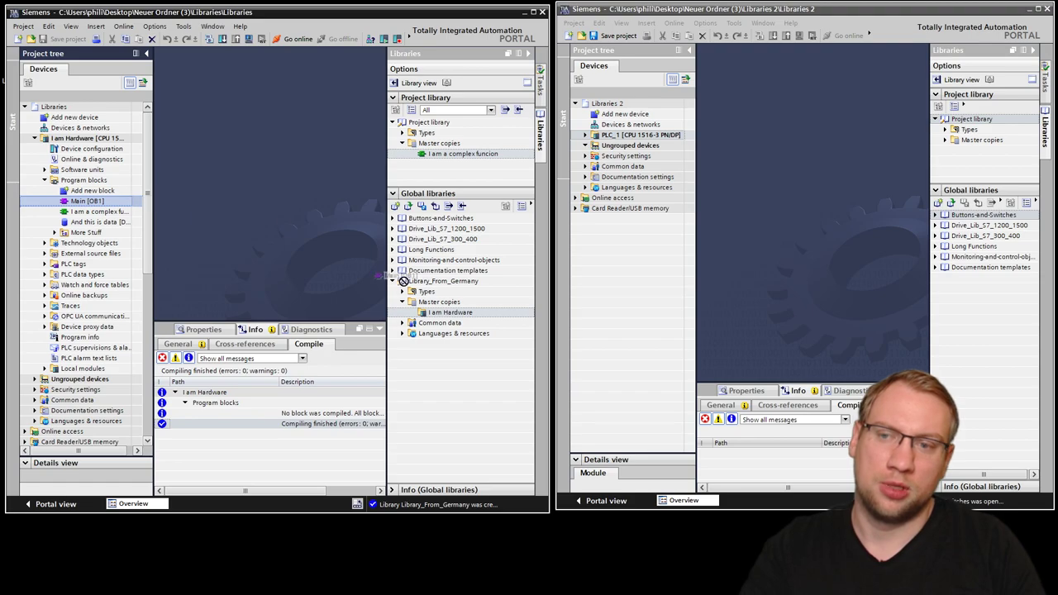
{"action": "left_click_drag", "start_coordinate": [446, 314], "coordinate": [436, 313]}
{"action": "left_click", "coordinate": [97, 213]}
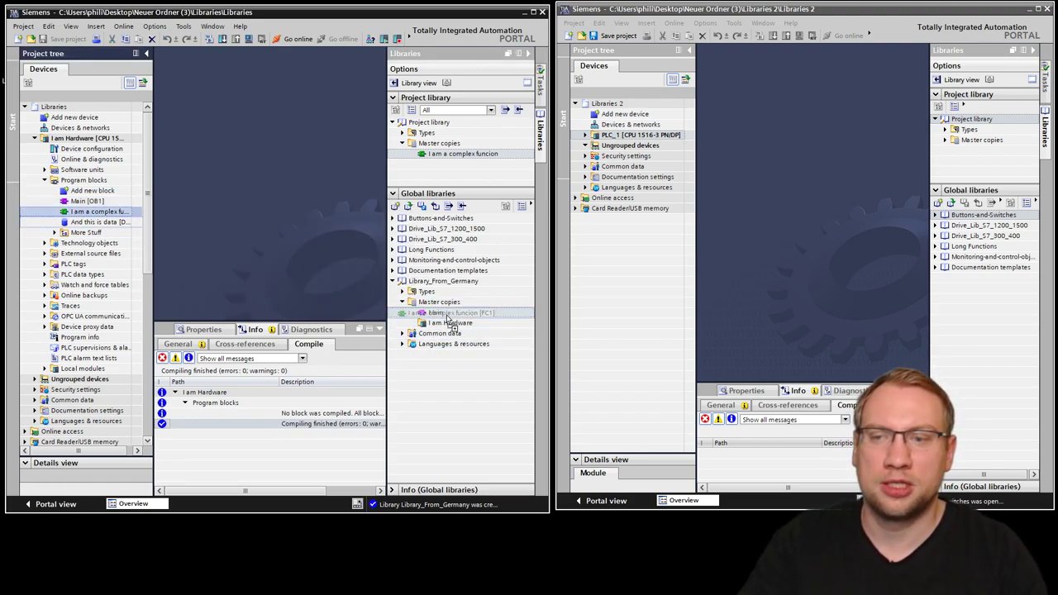
{"action": "left_click_drag", "start_coordinate": [79, 223], "coordinate": [438, 315]}
{"action": "left_click", "coordinate": [83, 234]}
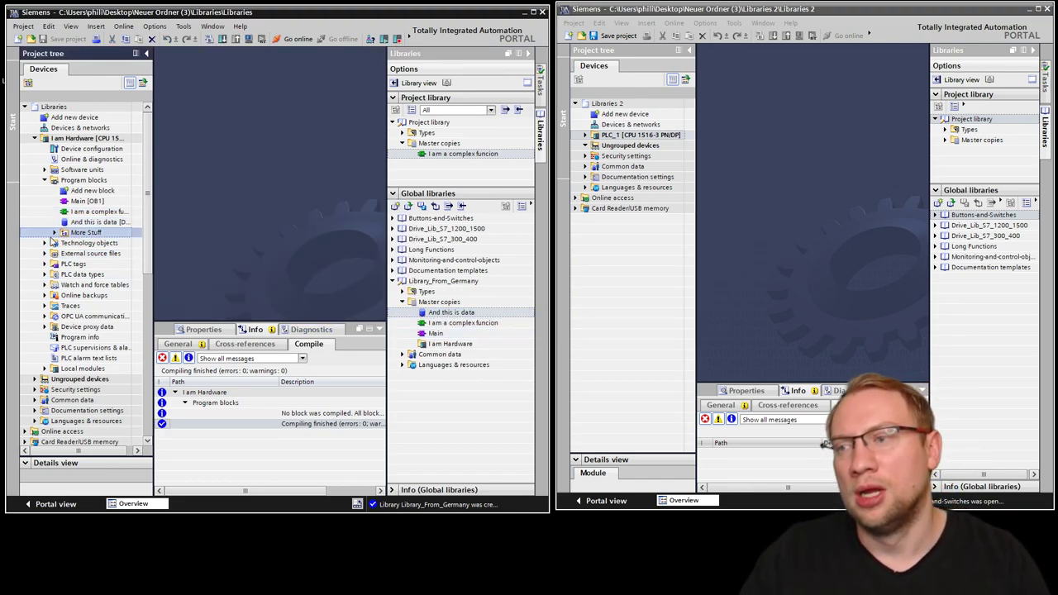
{"action": "left_click", "coordinate": [55, 233]}
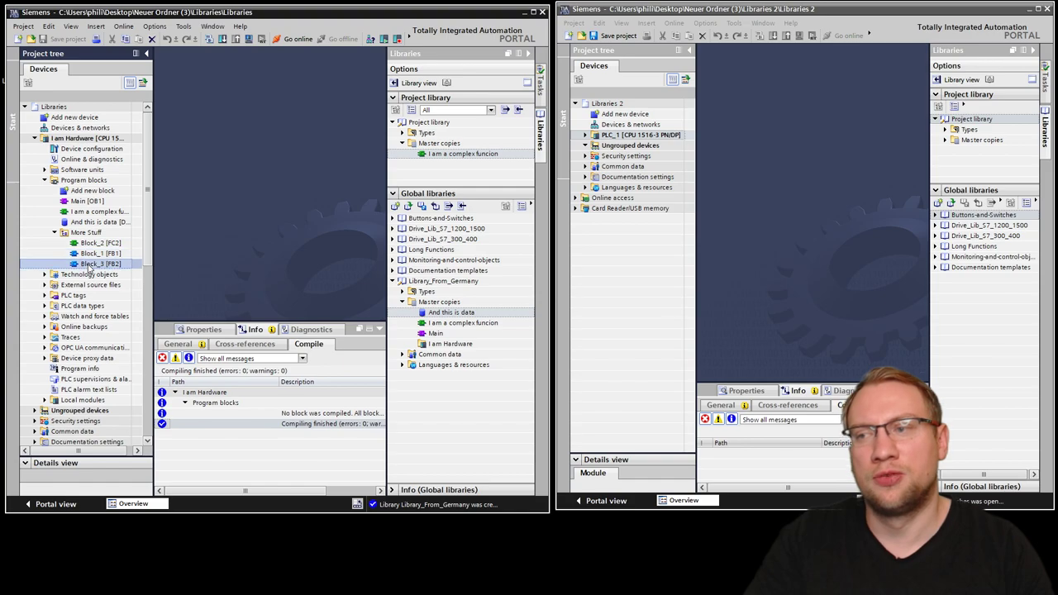
Add a test group Group_1 under Program blocks, then delete it
{"action": "left_click", "coordinate": [55, 233]}
{"action": "left_click", "coordinate": [79, 180]}
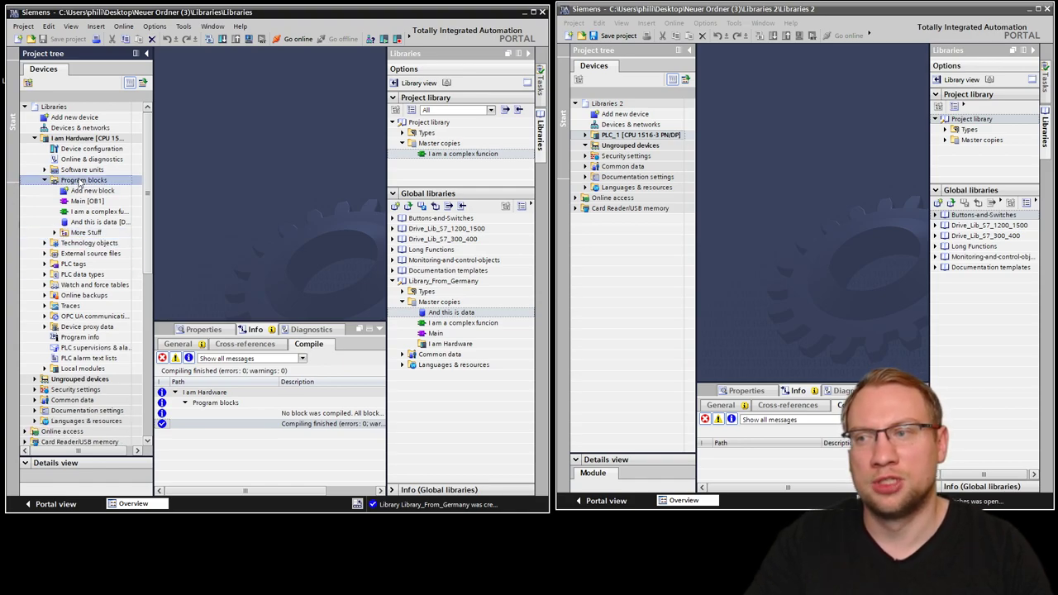
{"action": "right_click", "coordinate": [81, 182]}
{"action": "left_click", "coordinate": [110, 189]}
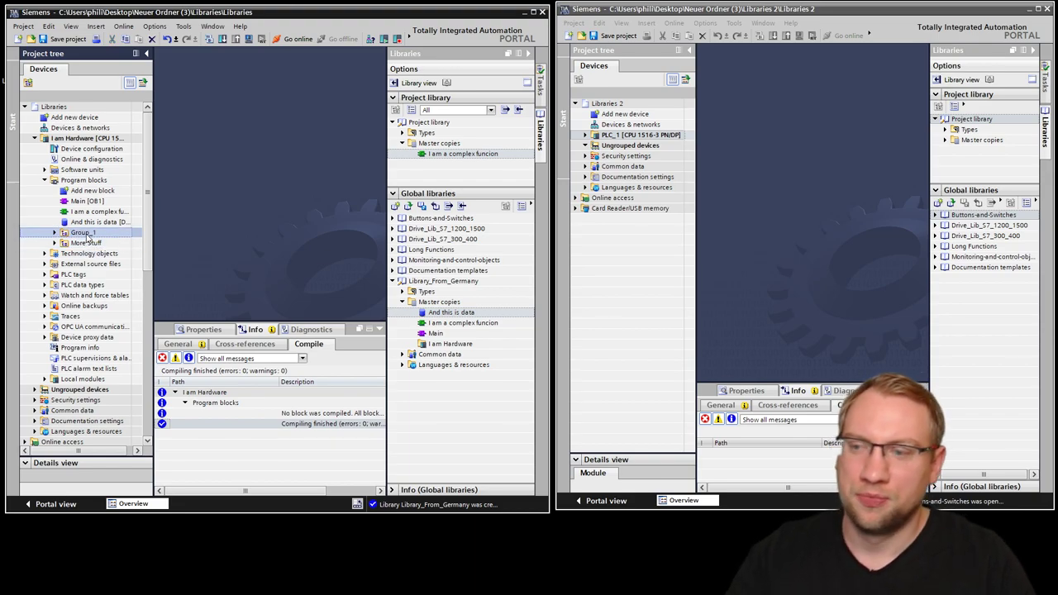
{"action": "key", "text": "BackSpace"}
{"action": "right_click", "coordinate": [68, 233]}
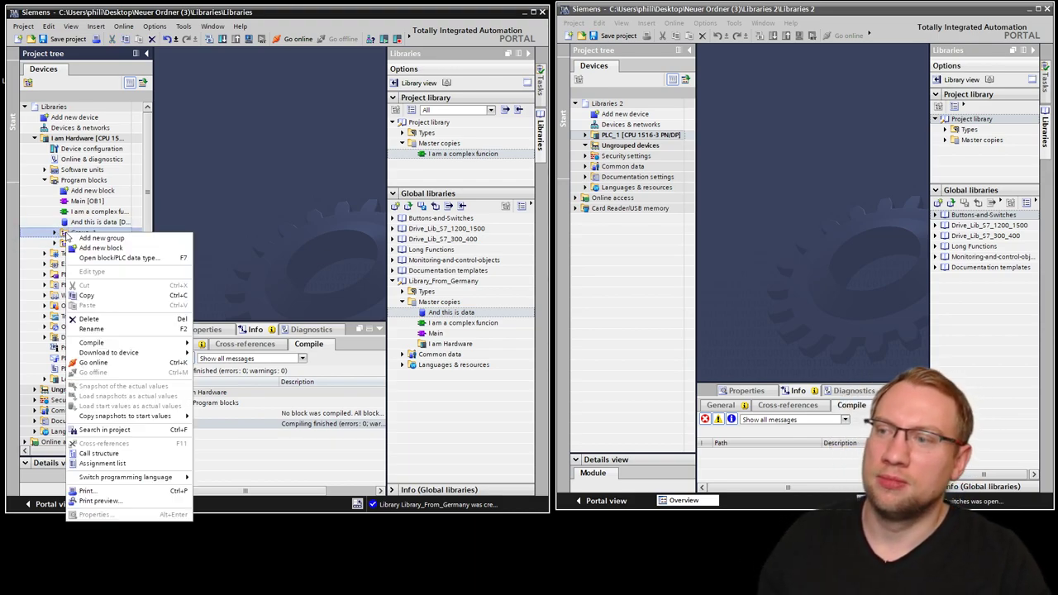
{"action": "left_click", "coordinate": [89, 320]}
{"action": "left_click", "coordinate": [294, 282]}
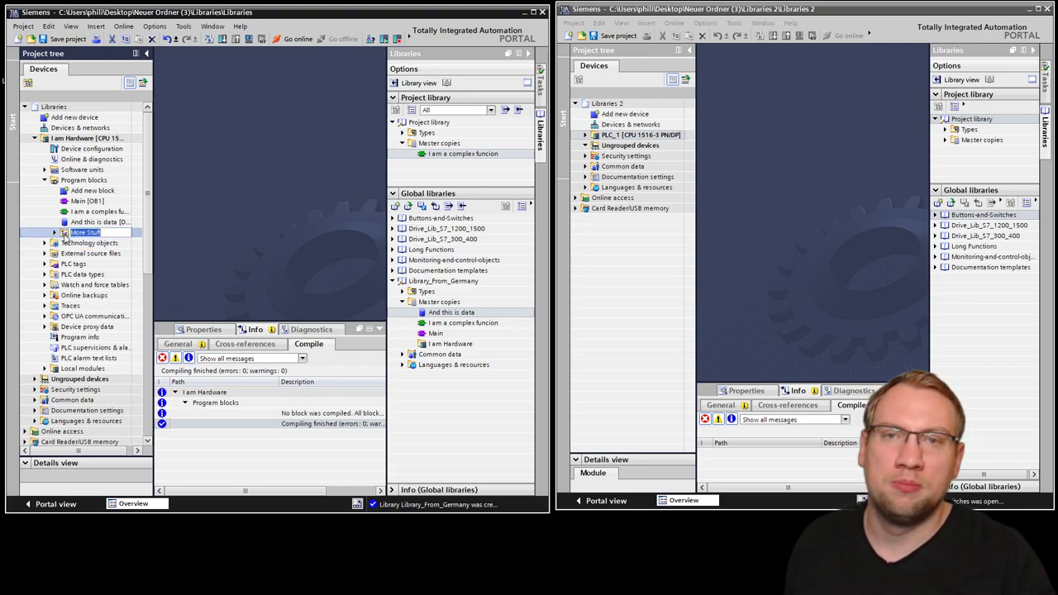
Copy the More Stuff blocks and the Default tag table into Library_From_Germany's master copies
{"action": "left_click", "coordinate": [231, 259]}
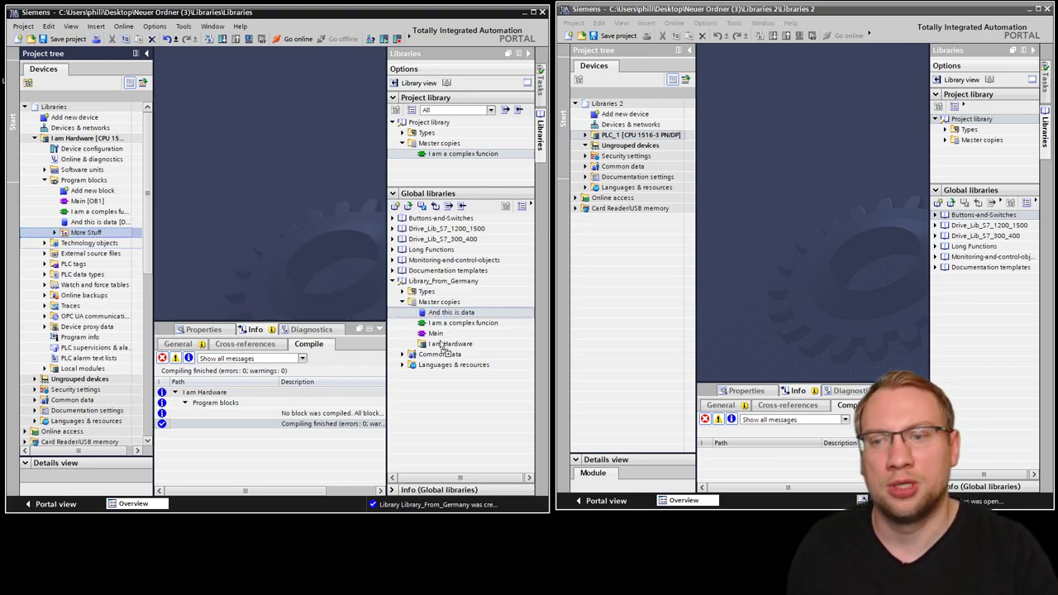
{"action": "left_click_drag", "start_coordinate": [440, 328], "coordinate": [443, 332]}
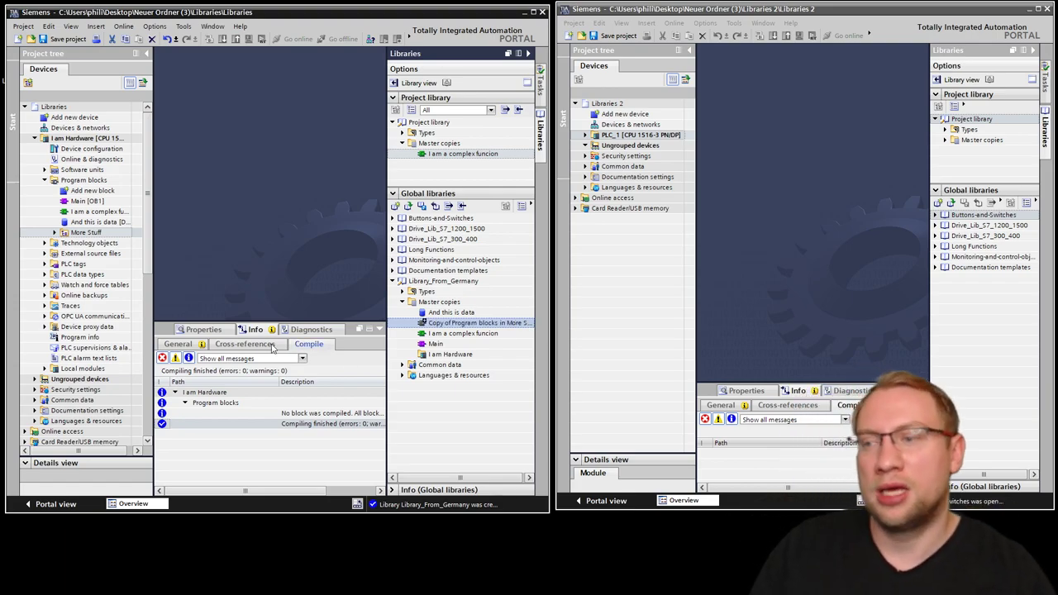
{"action": "left_click", "coordinate": [45, 263]}
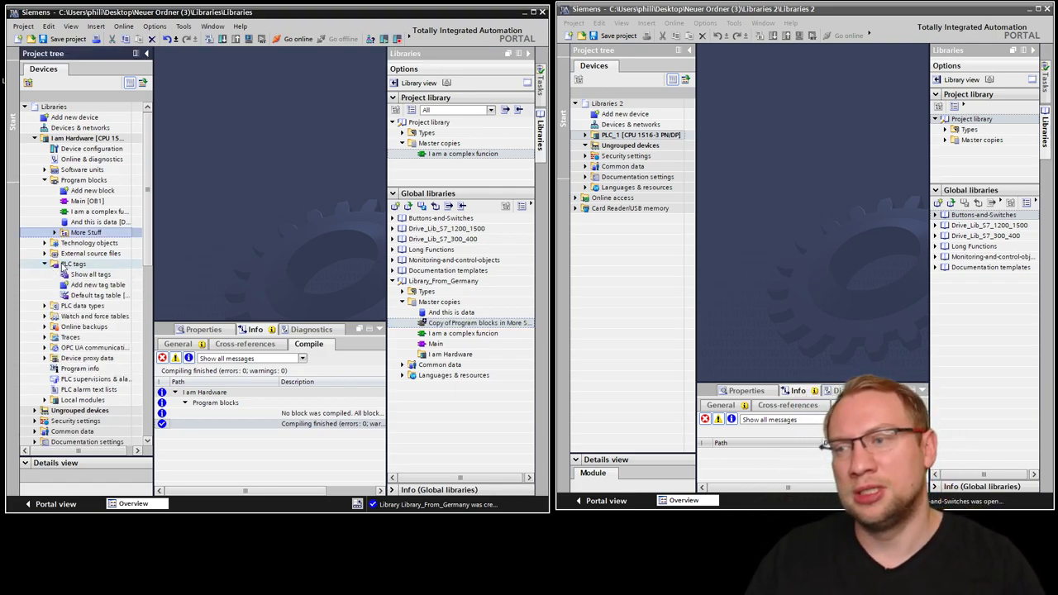
{"action": "left_click_drag", "start_coordinate": [72, 264], "coordinate": [85, 263]}
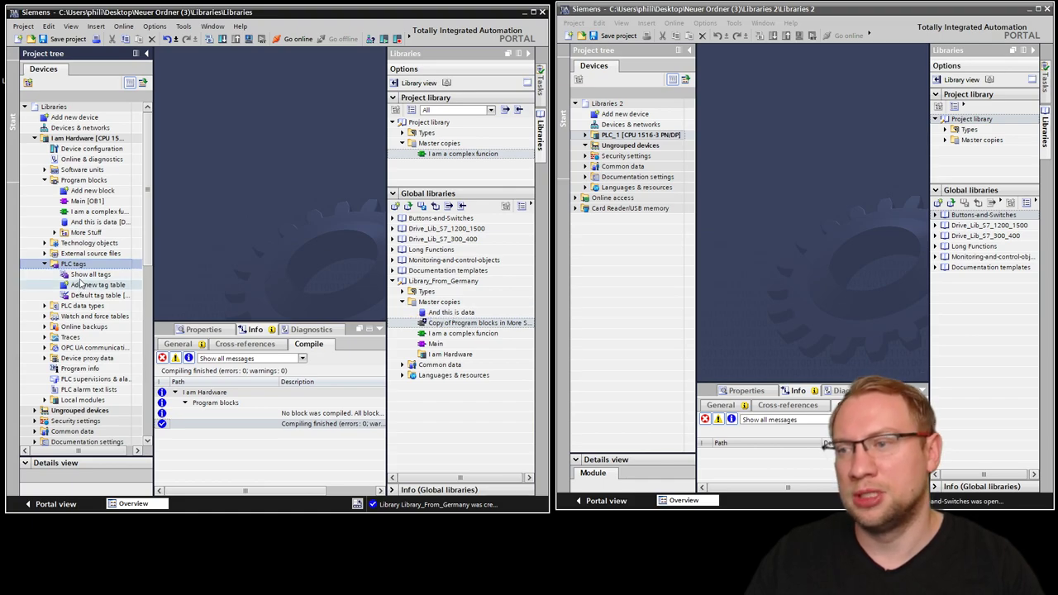
{"action": "left_click", "coordinate": [87, 296]}
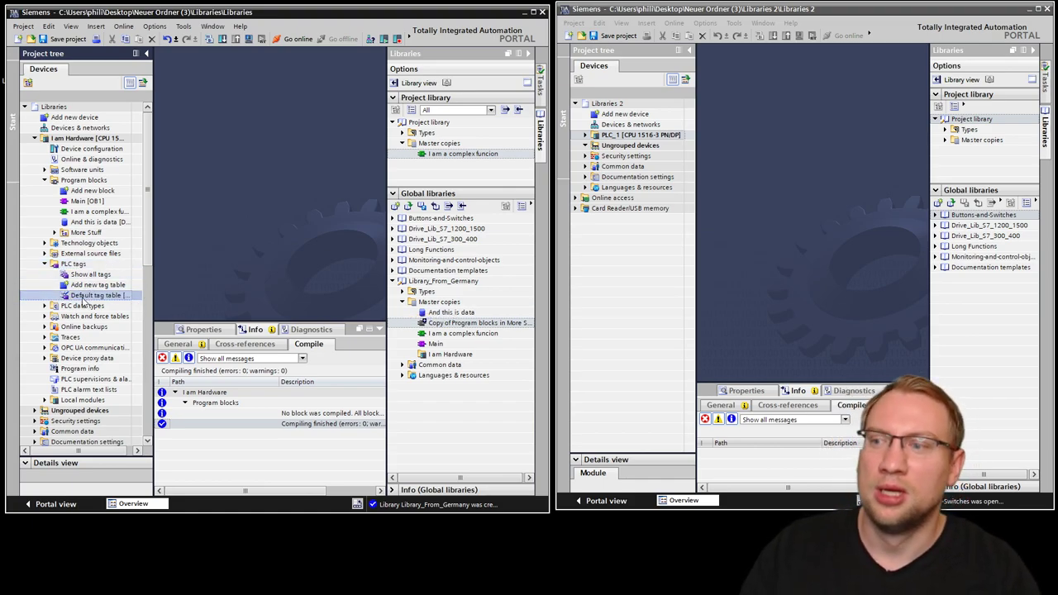
{"action": "left_click", "coordinate": [86, 276]}
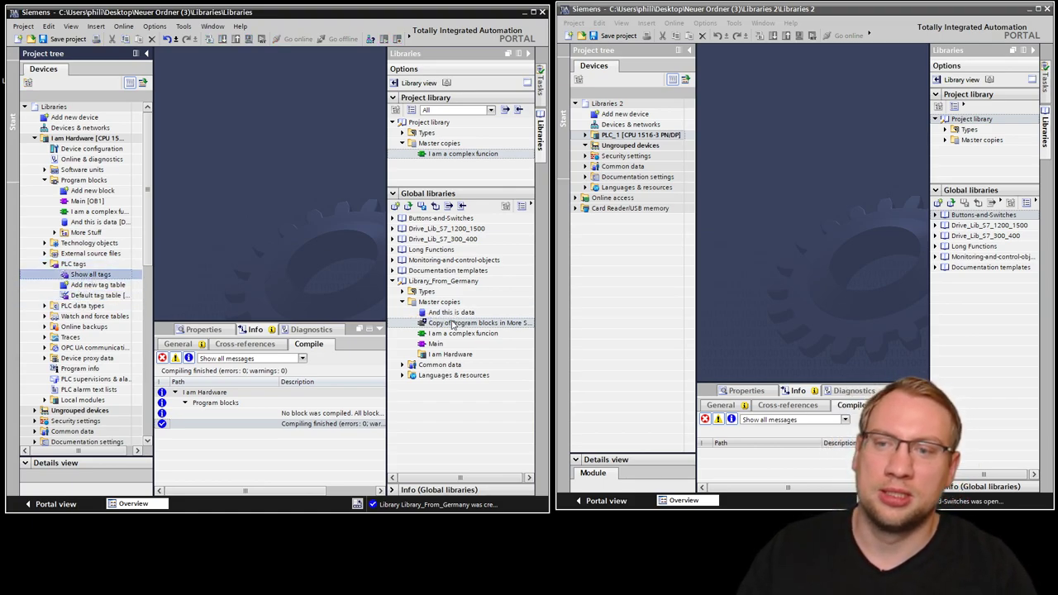
{"action": "left_click", "coordinate": [89, 298]}
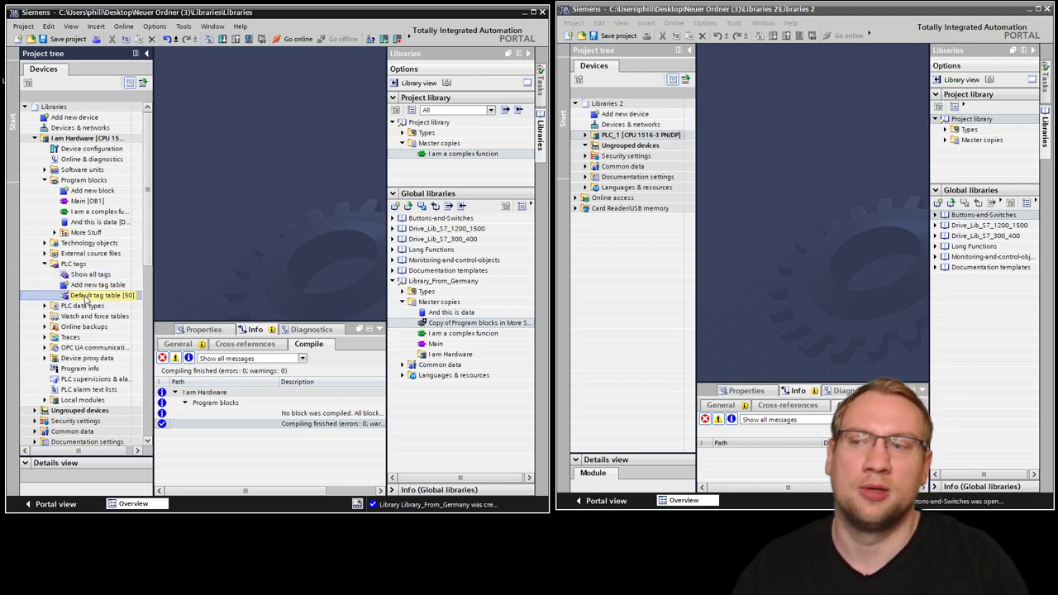
{"action": "left_click_drag", "start_coordinate": [467, 386], "coordinate": [455, 364]}
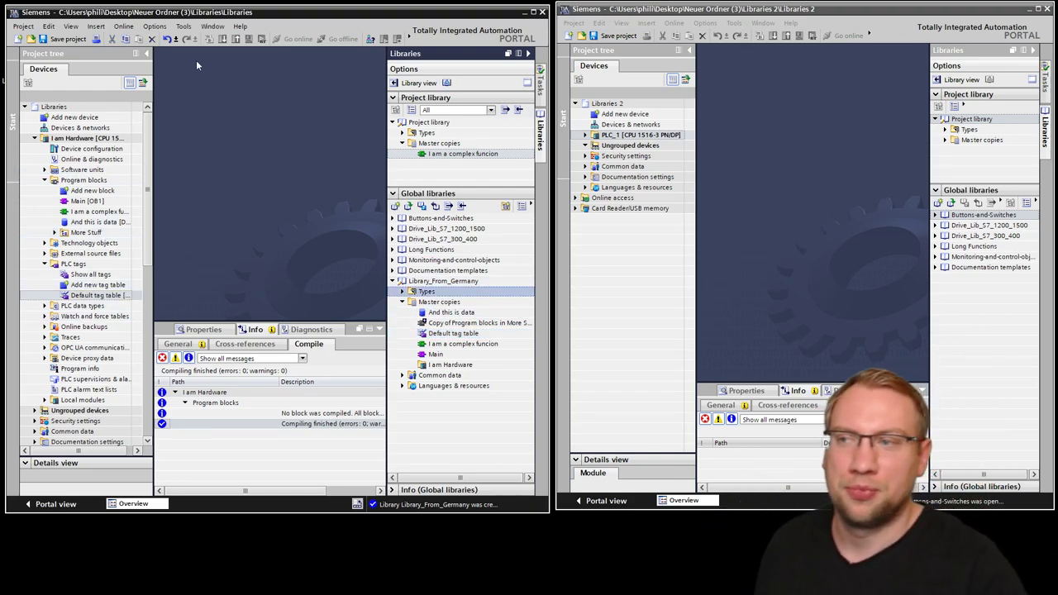
Save the Libraries project and the changes to Library_From_Germany
{"action": "left_click", "coordinate": [62, 39]}
{"action": "left_click", "coordinate": [427, 292]}
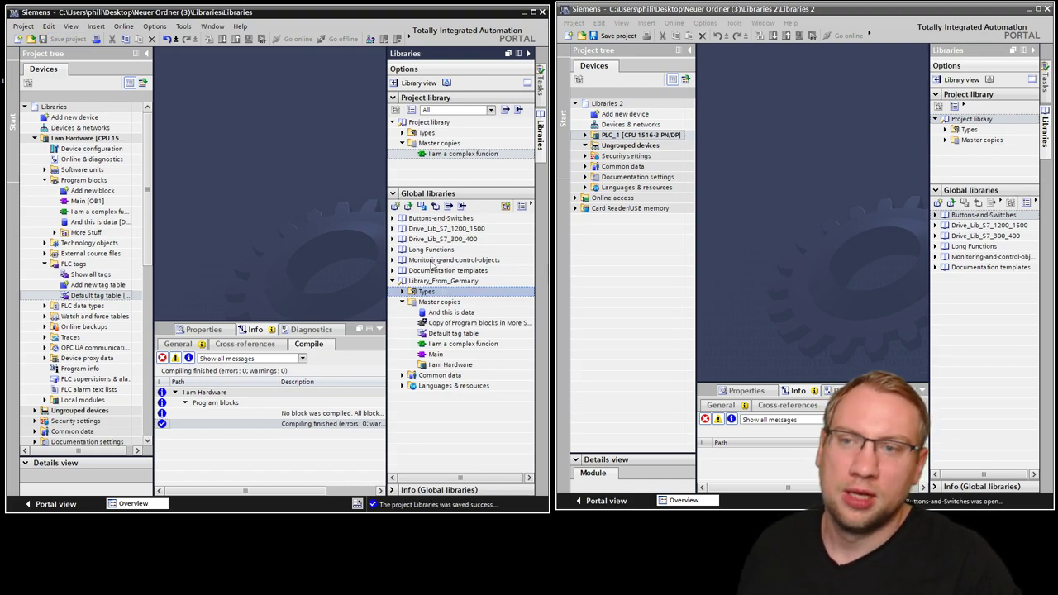
{"action": "left_click", "coordinate": [421, 210]}
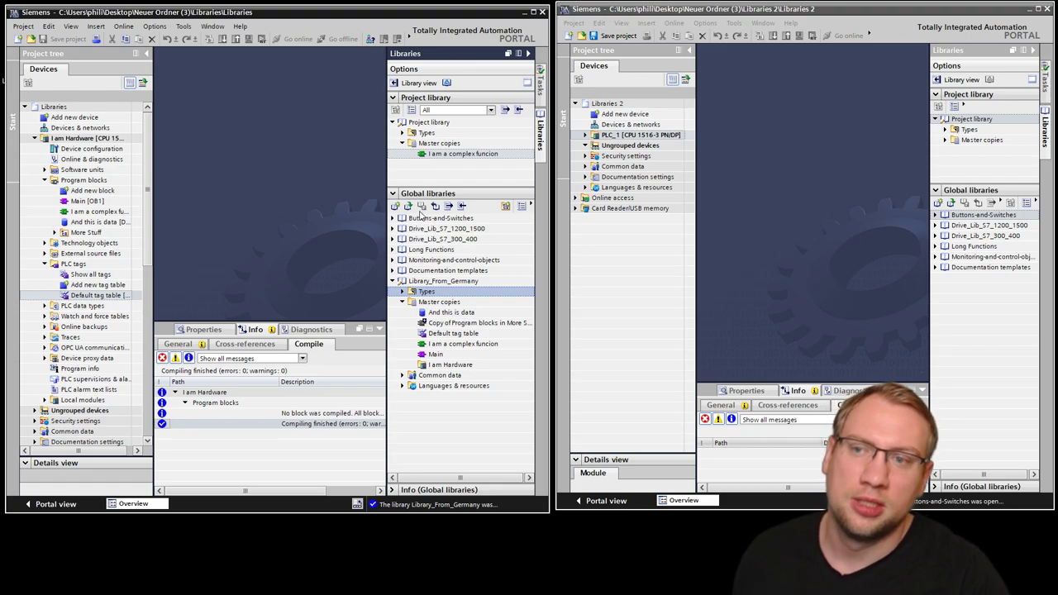
Rearrange windows to reveal the Library_From_Germany folder on the desktop, then restore them
{"action": "left_click", "coordinate": [791, 176]}
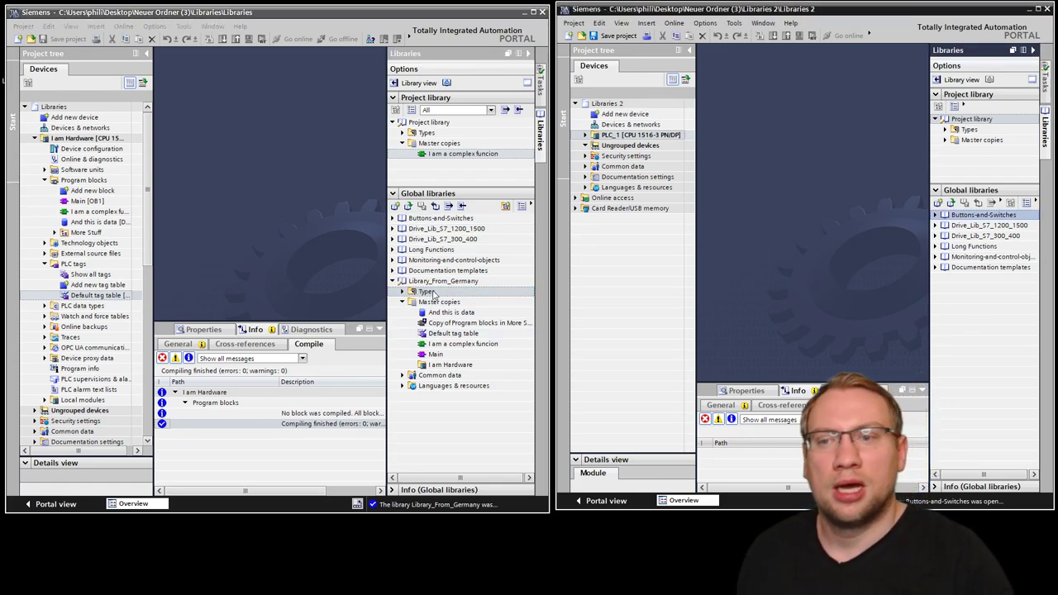
{"action": "left_click_drag", "start_coordinate": [277, 11], "coordinate": [303, 176]}
{"action": "left_click_drag", "start_coordinate": [32, 66], "coordinate": [239, 66]}
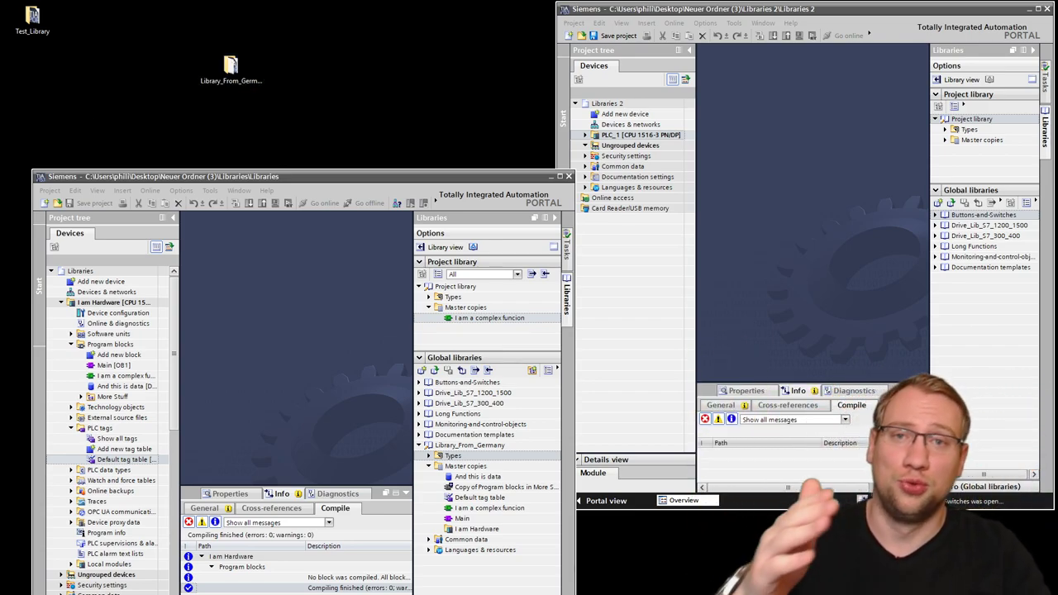
{"action": "left_click", "coordinate": [317, 180]}
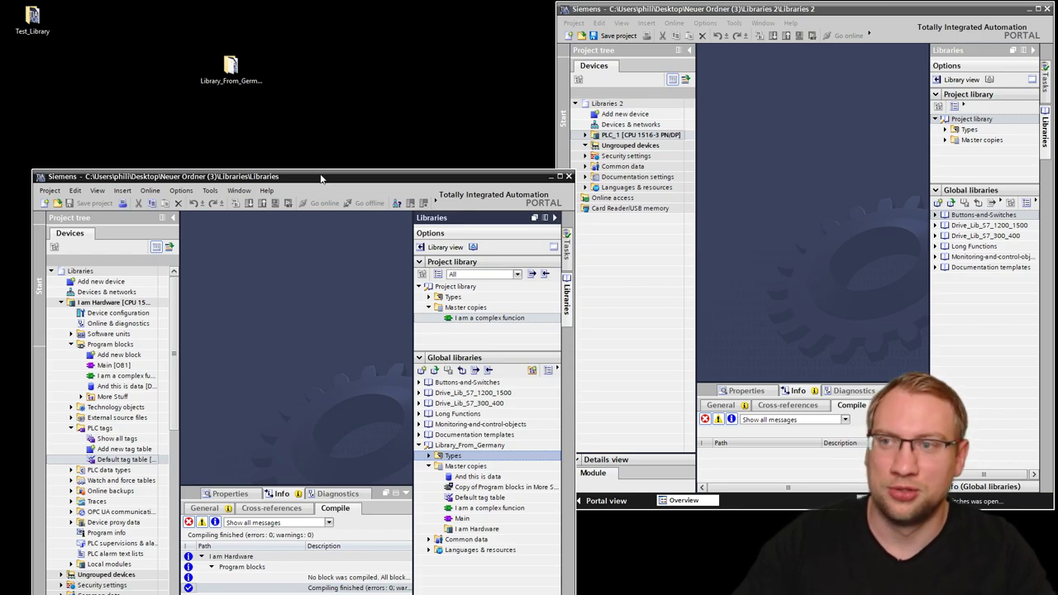
{"action": "left_click", "coordinate": [230, 68]}
{"action": "left_click_drag", "start_coordinate": [323, 171], "coordinate": [293, 15]}
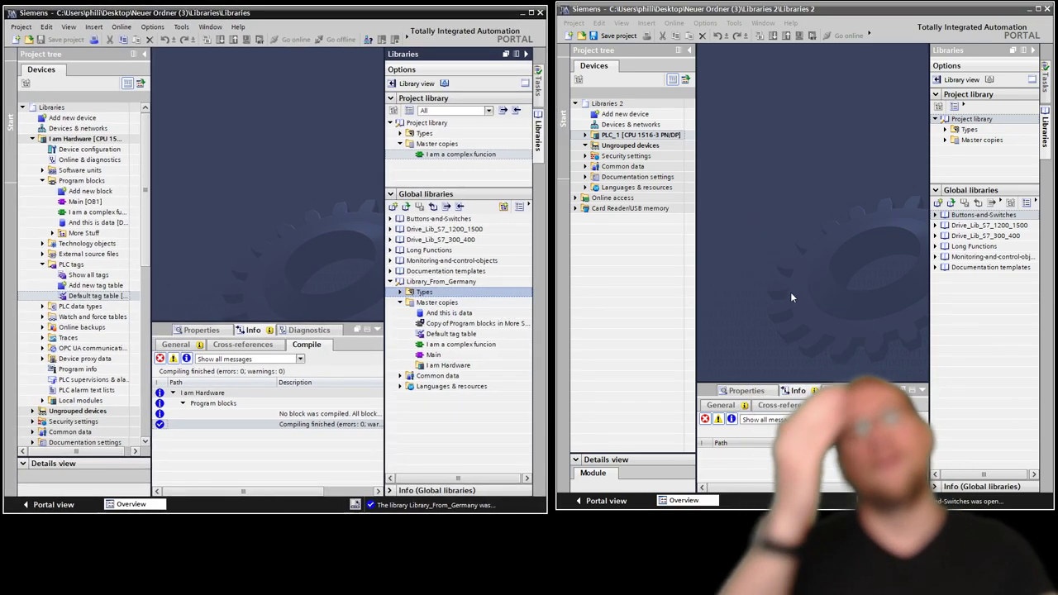
{"action": "left_click", "coordinate": [746, 177]}
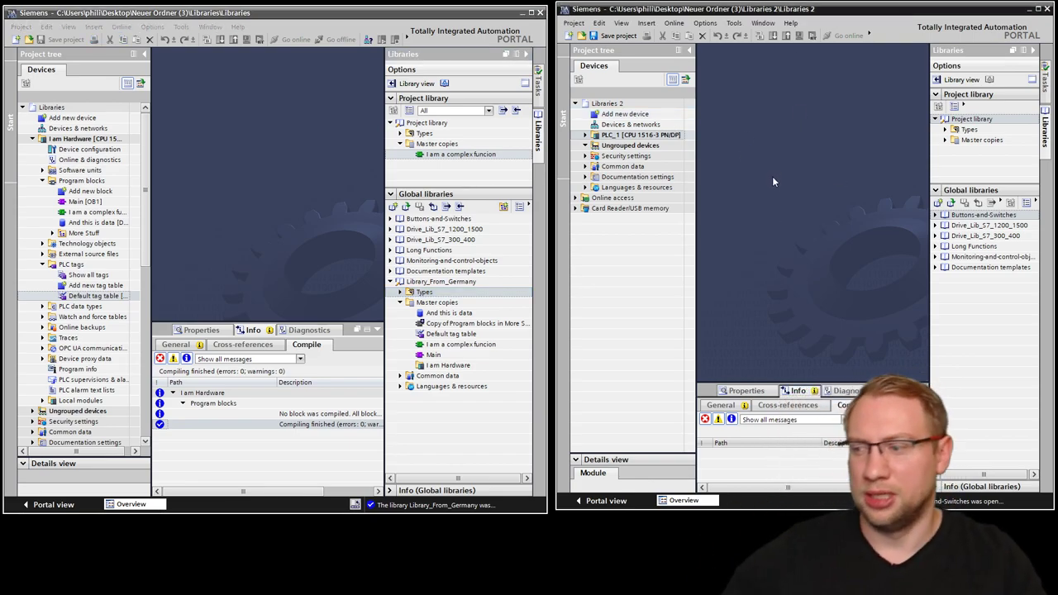
{"action": "left_click", "coordinate": [952, 204]}
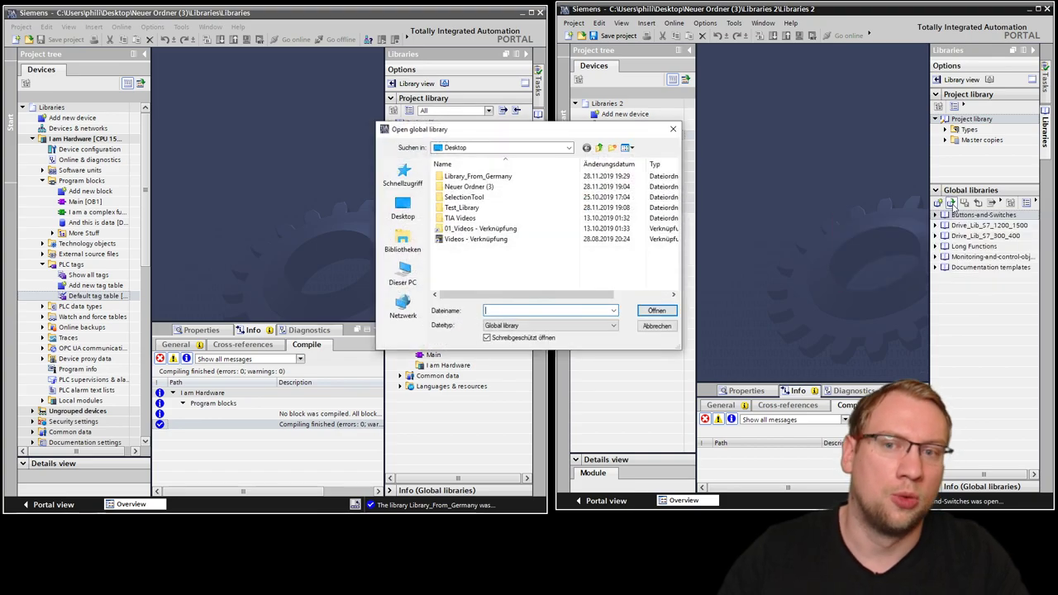
{"action": "left_click", "coordinate": [473, 180]}
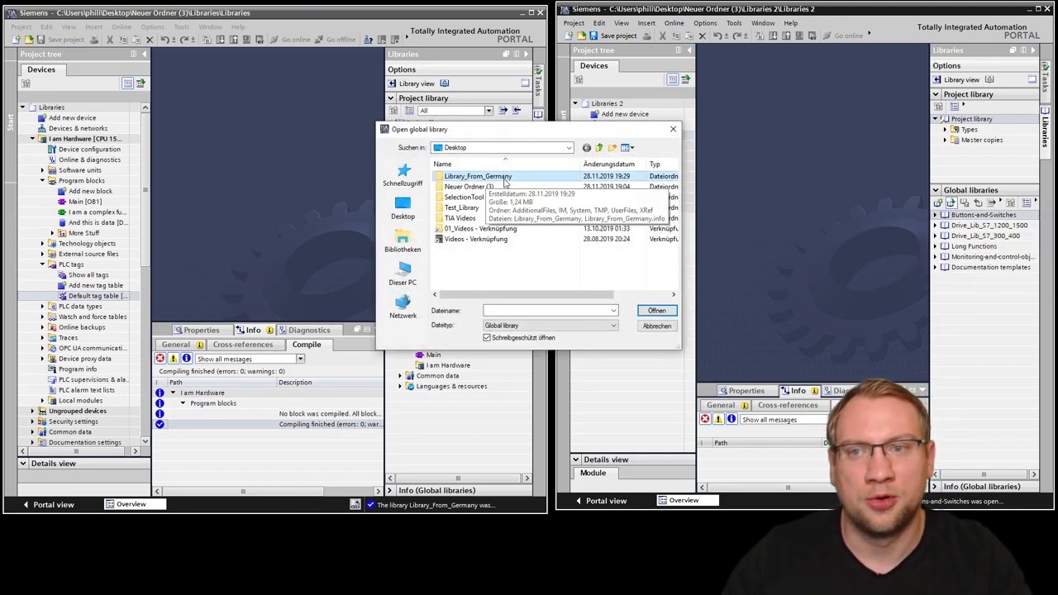
{"action": "double_click", "coordinate": [505, 180]}
{"action": "left_click", "coordinate": [467, 240]}
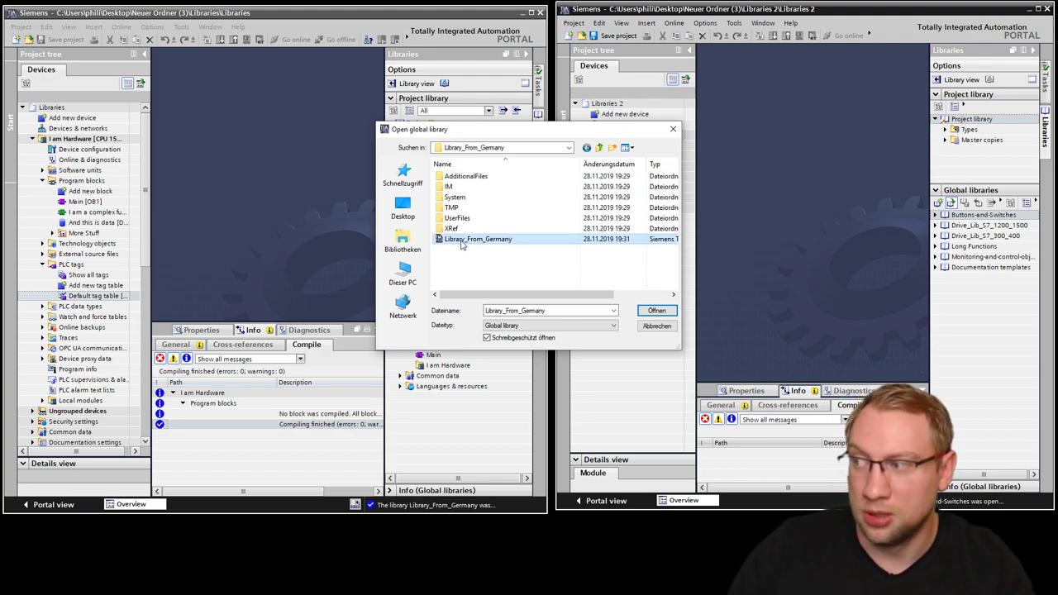
{"action": "left_click", "coordinate": [657, 311]}
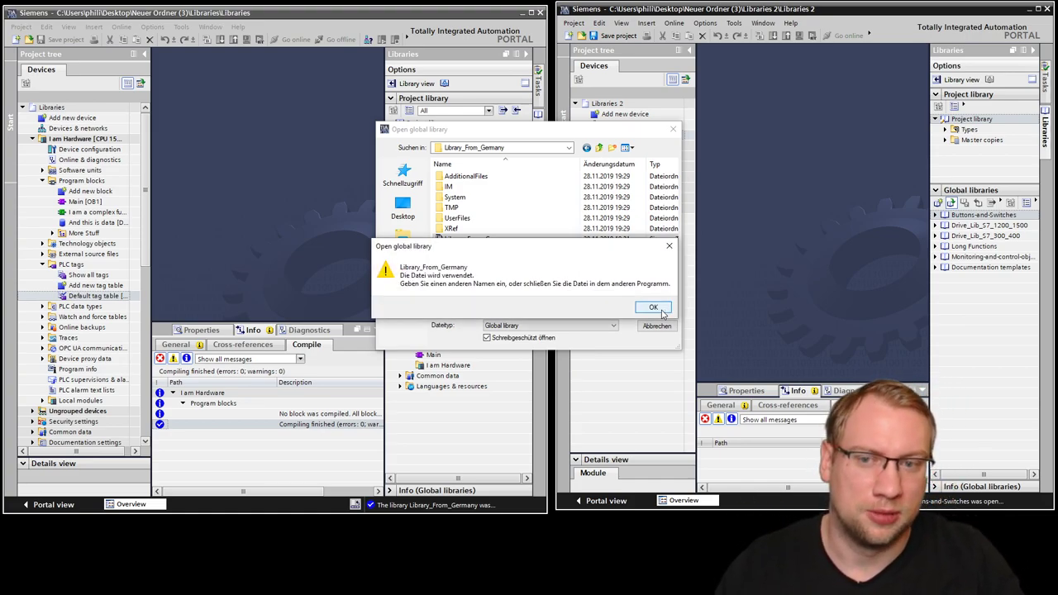
{"action": "left_click", "coordinate": [661, 311]}
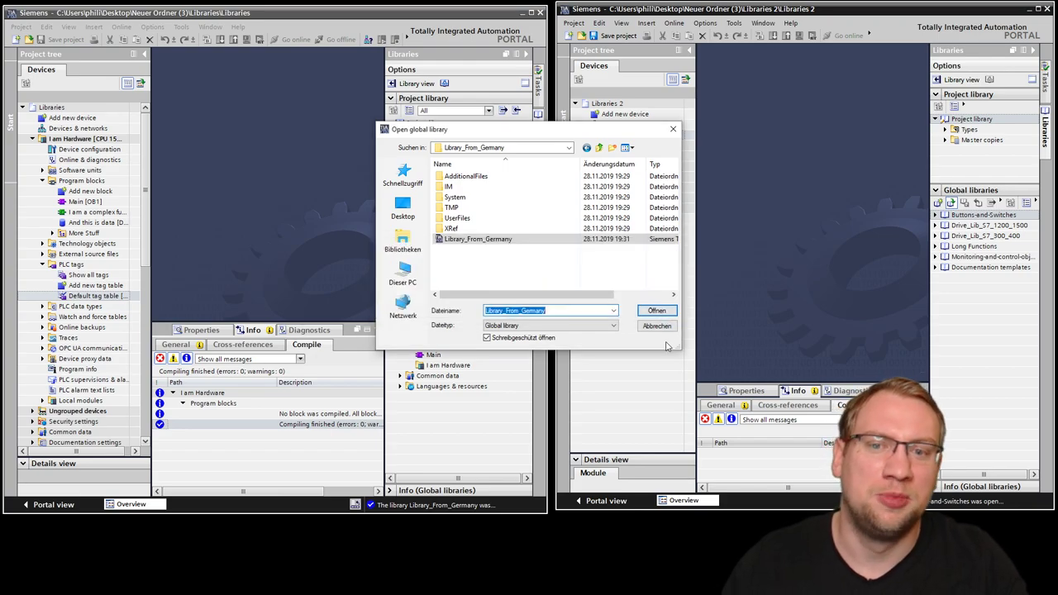
{"action": "left_click", "coordinate": [673, 326]}
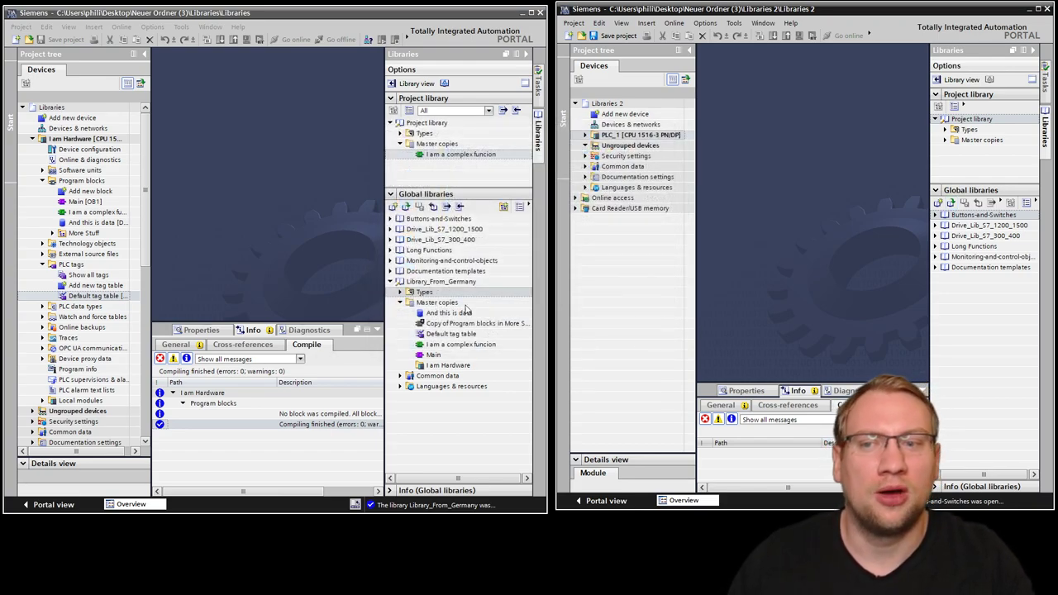
Close Library_From_Germany in the first project's Global libraries
{"action": "left_click", "coordinate": [400, 303]}
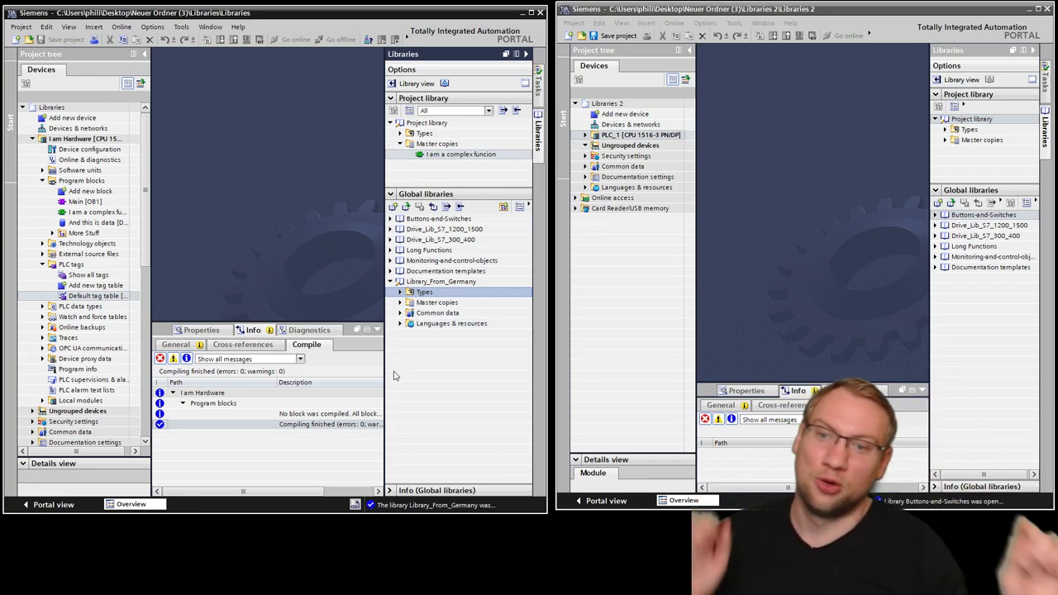
{"action": "left_click", "coordinate": [418, 282]}
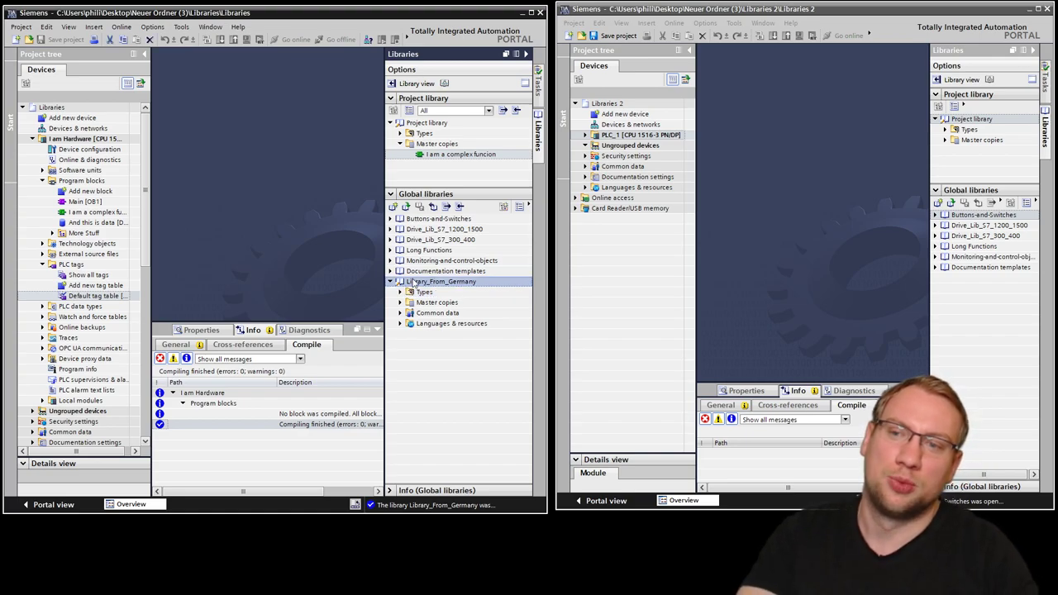
{"action": "left_click", "coordinate": [432, 211]}
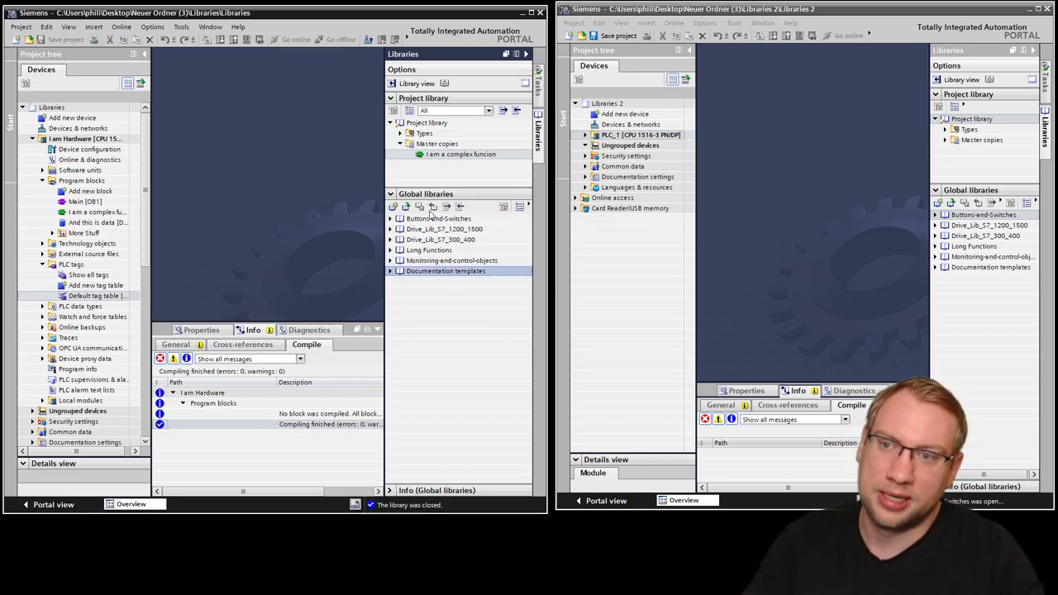
{"action": "left_click", "coordinate": [1022, 317]}
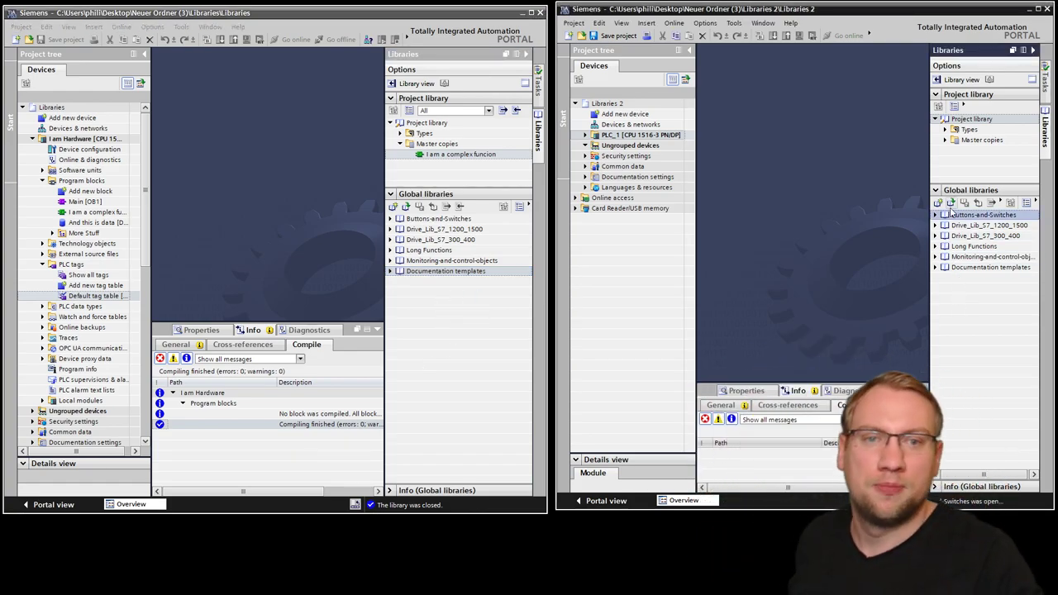
Open Library_From_Germany from its folder in the second project and show its master copies
{"action": "left_click", "coordinate": [951, 202]}
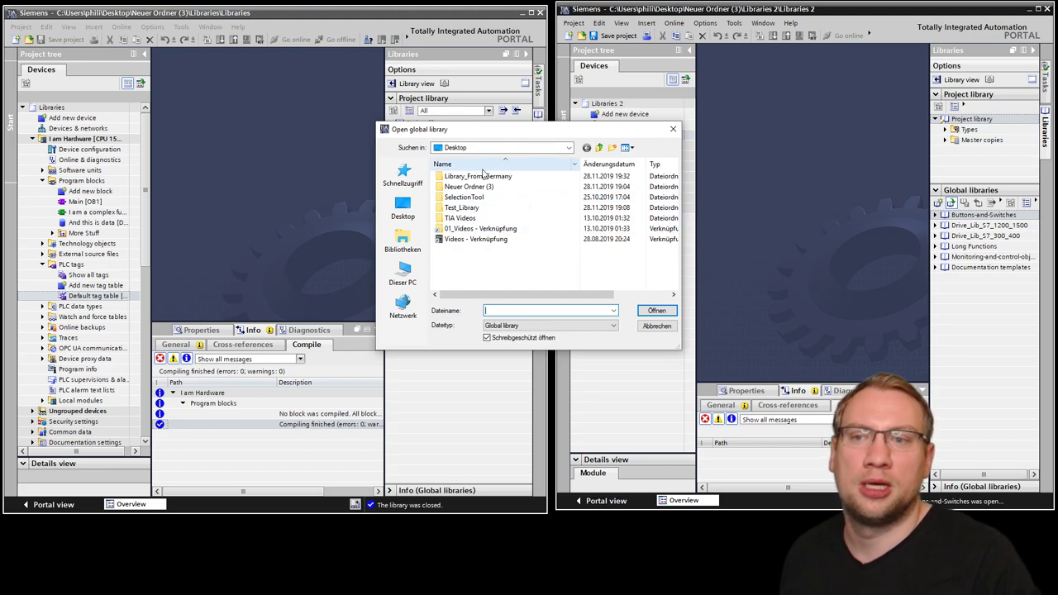
{"action": "double_click", "coordinate": [478, 176]}
{"action": "double_click", "coordinate": [477, 239]}
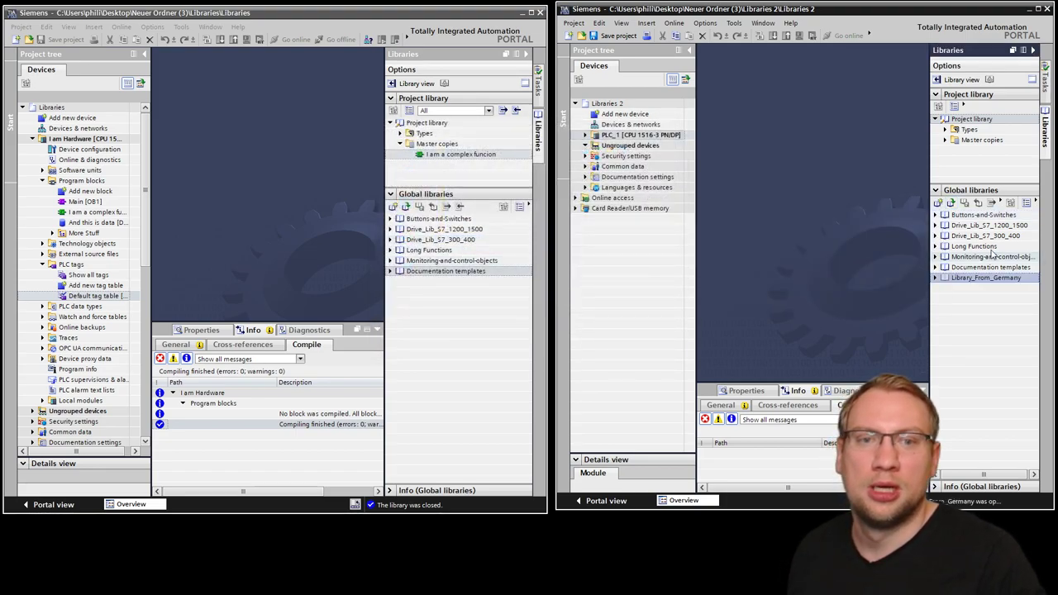
{"action": "left_click", "coordinate": [937, 279]}
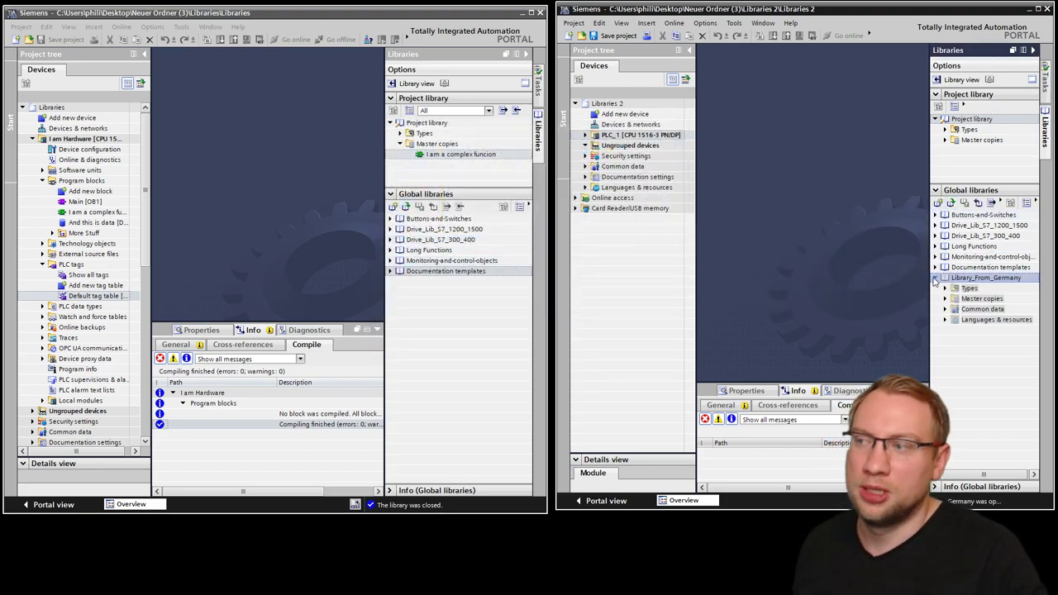
{"action": "left_click", "coordinate": [946, 299]}
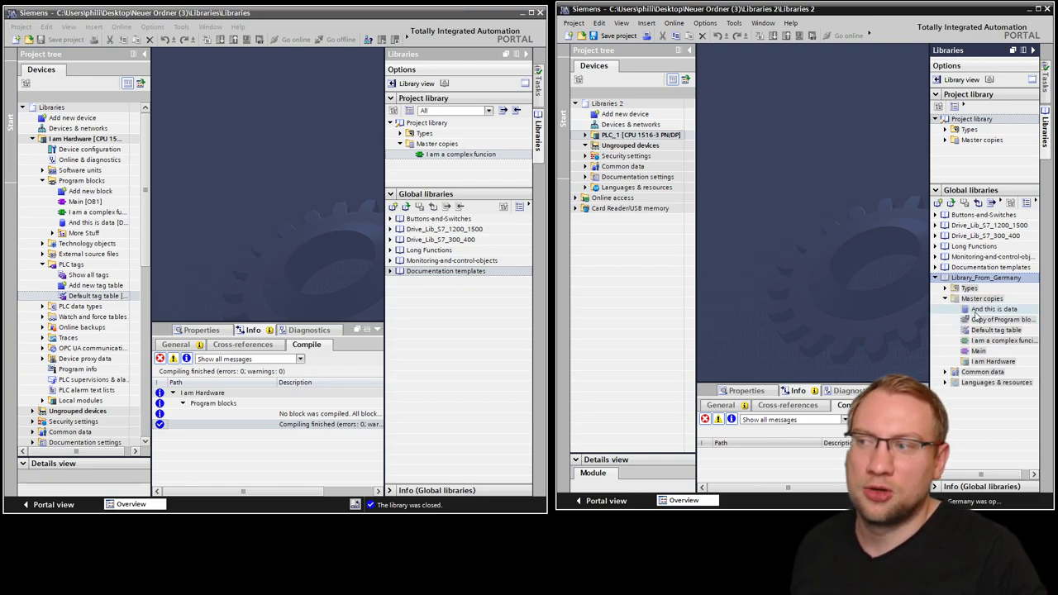
Copy the I am a complex funcion, I am Hardware and Default tag table master copies into the project
{"action": "left_click", "coordinate": [585, 136]}
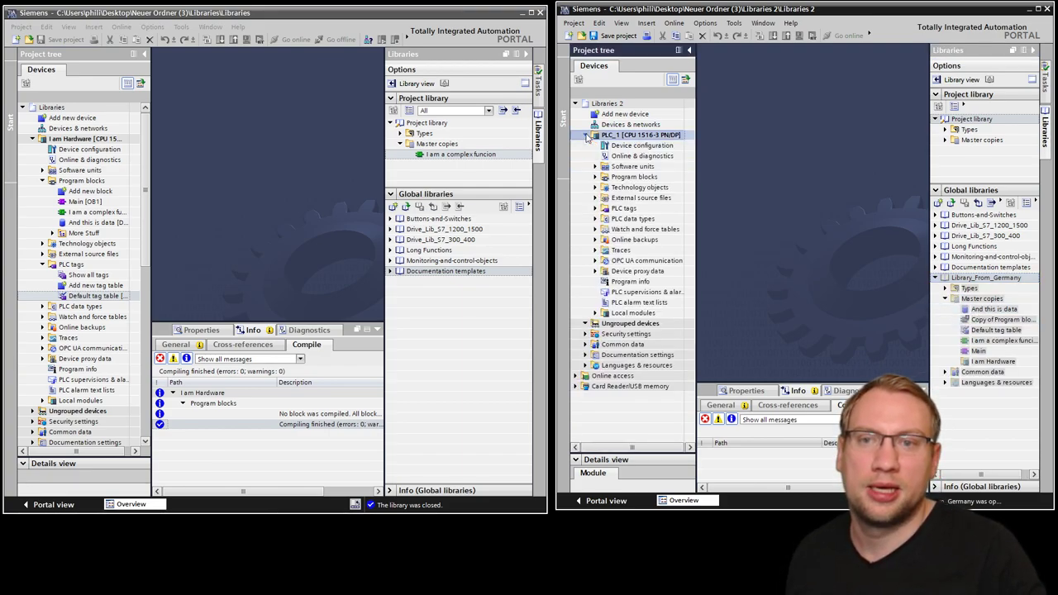
{"action": "left_click", "coordinate": [594, 177]}
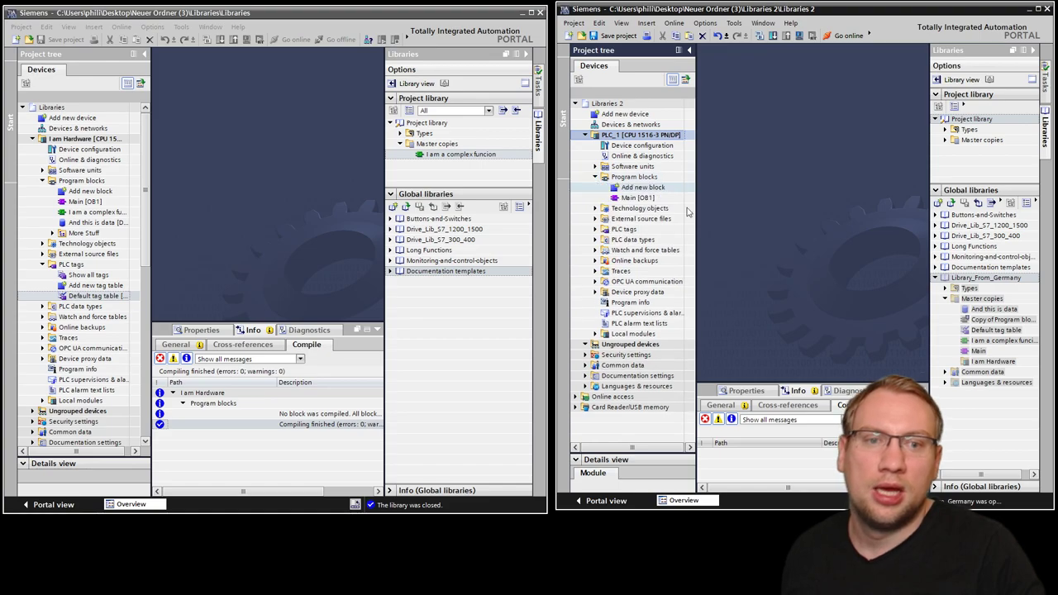
{"action": "left_click", "coordinate": [1005, 341]}
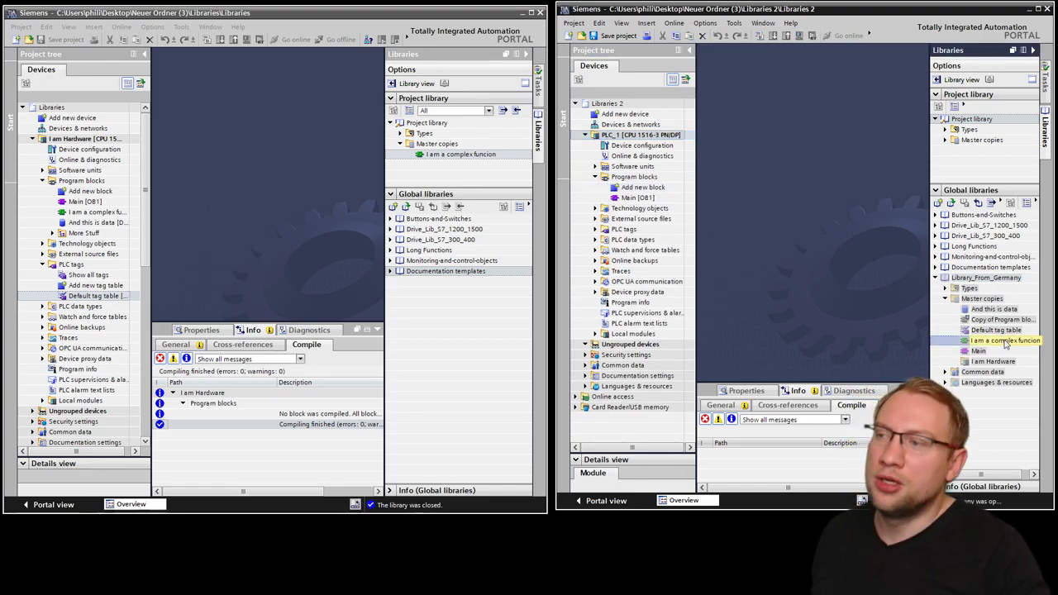
{"action": "left_click_drag", "start_coordinate": [752, 278], "coordinate": [631, 201]}
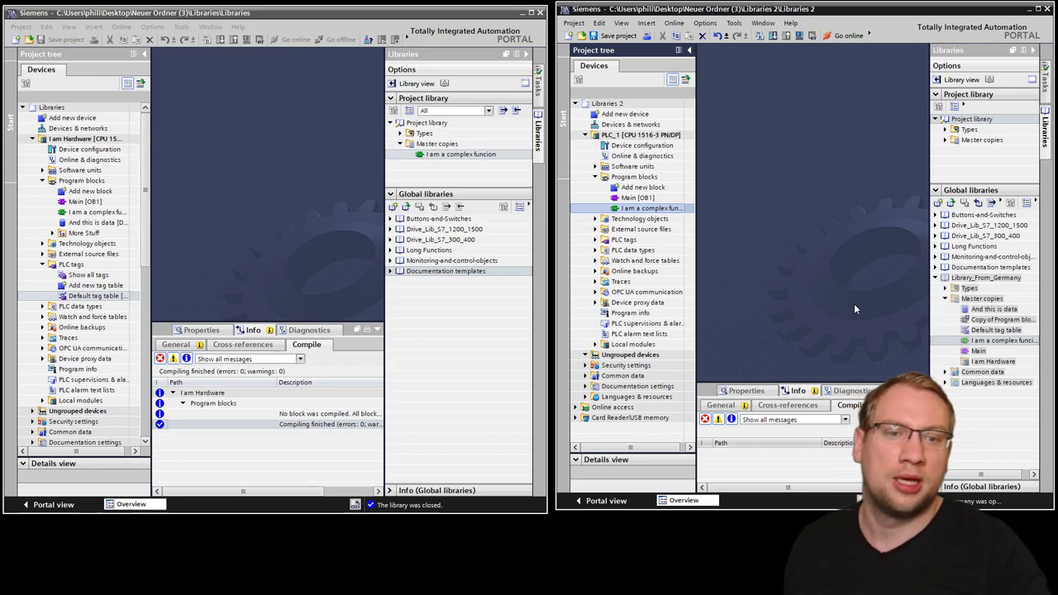
{"action": "left_click", "coordinate": [992, 362]}
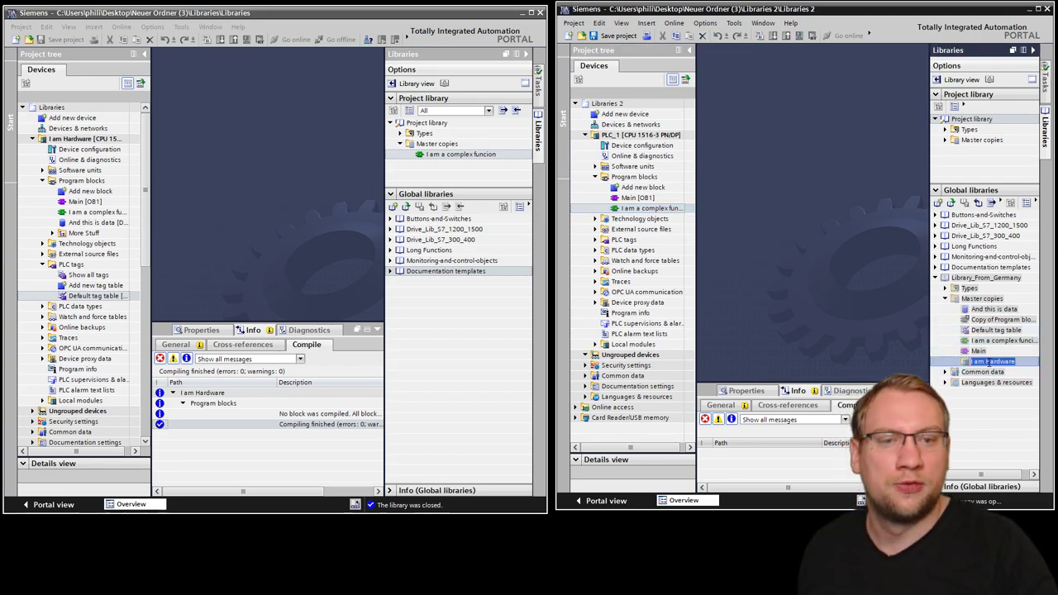
{"action": "left_click", "coordinate": [966, 365]}
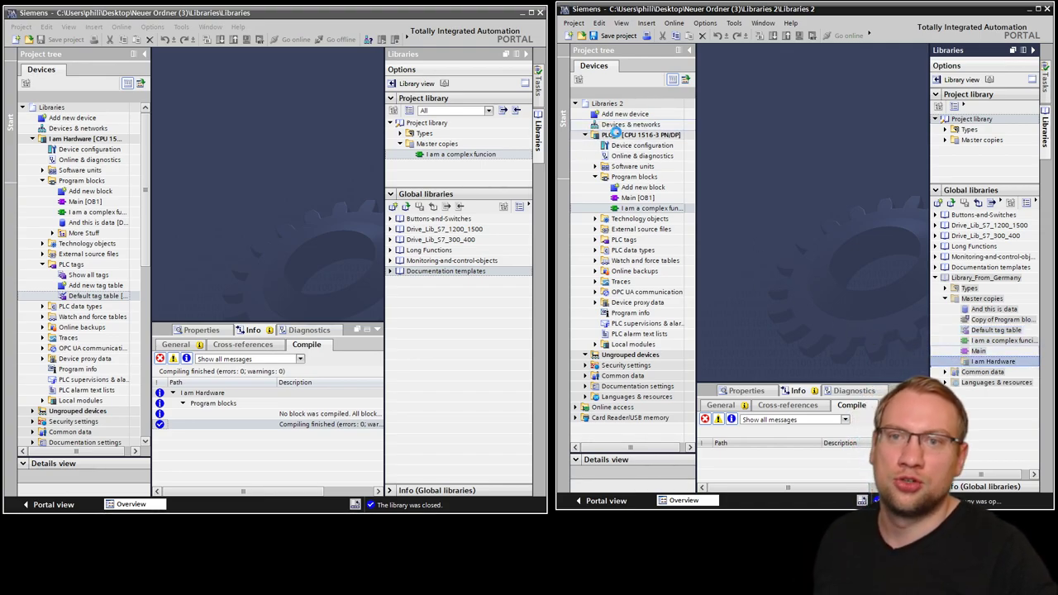
{"action": "left_click", "coordinate": [990, 331]}
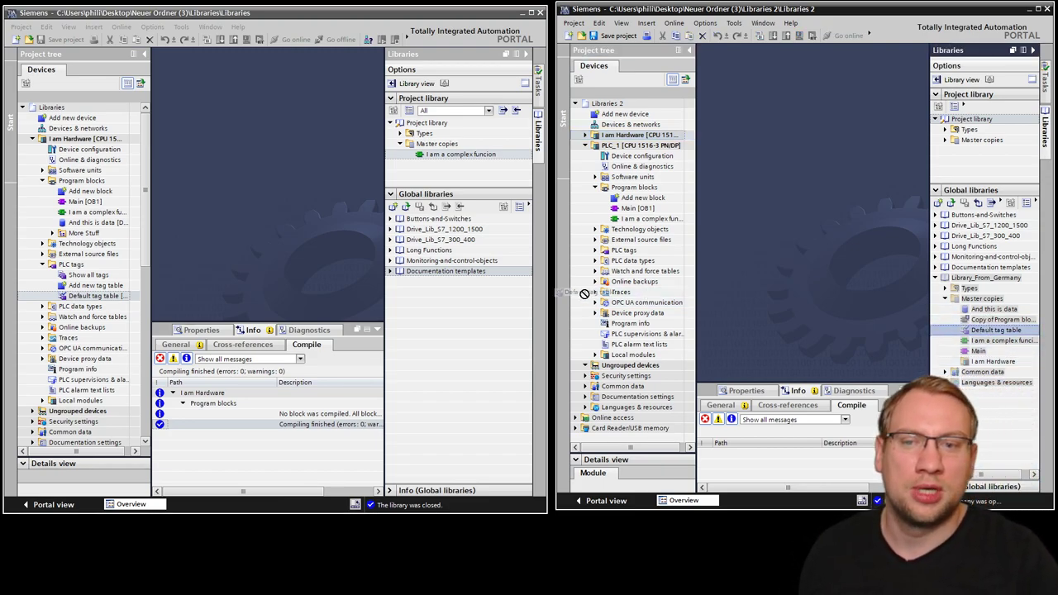
{"action": "left_click_drag", "start_coordinate": [626, 250], "coordinate": [626, 252]}
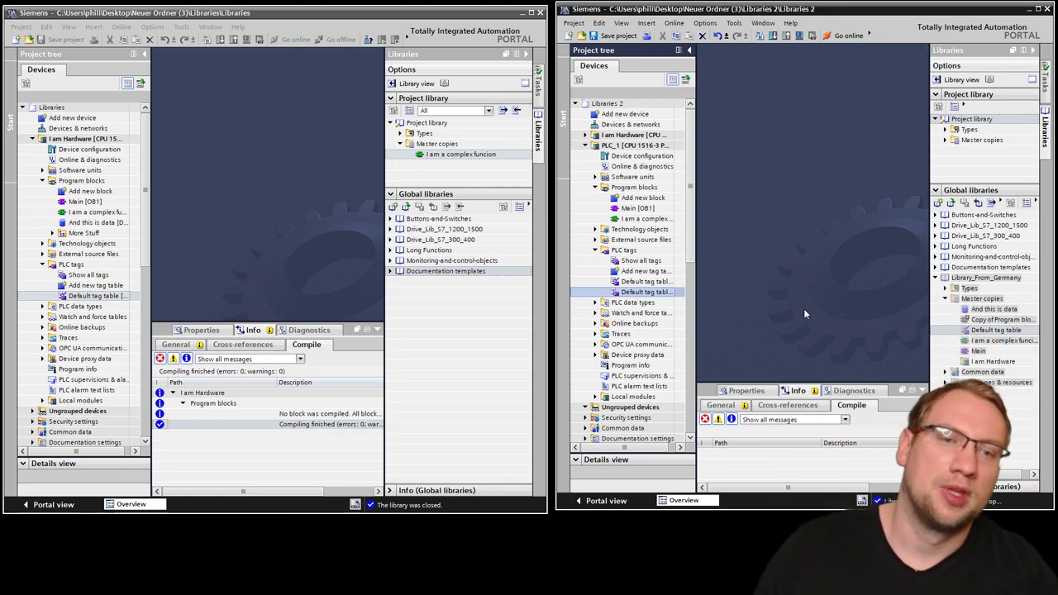
{"action": "left_click", "coordinate": [804, 314]}
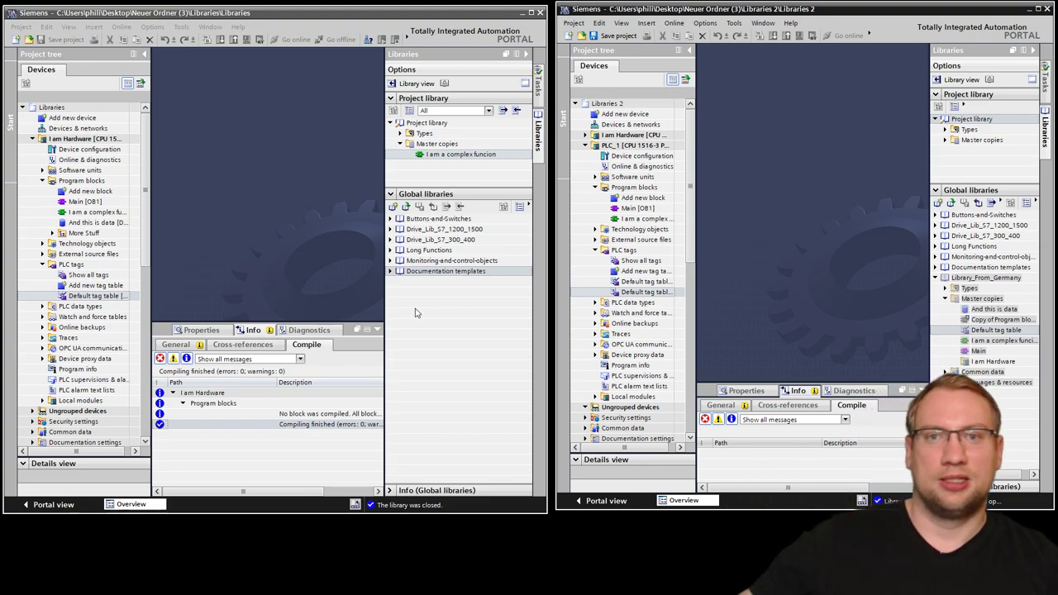
Collapse the library's master copies and save the Libraries 2 project
{"action": "left_click", "coordinate": [945, 299]}
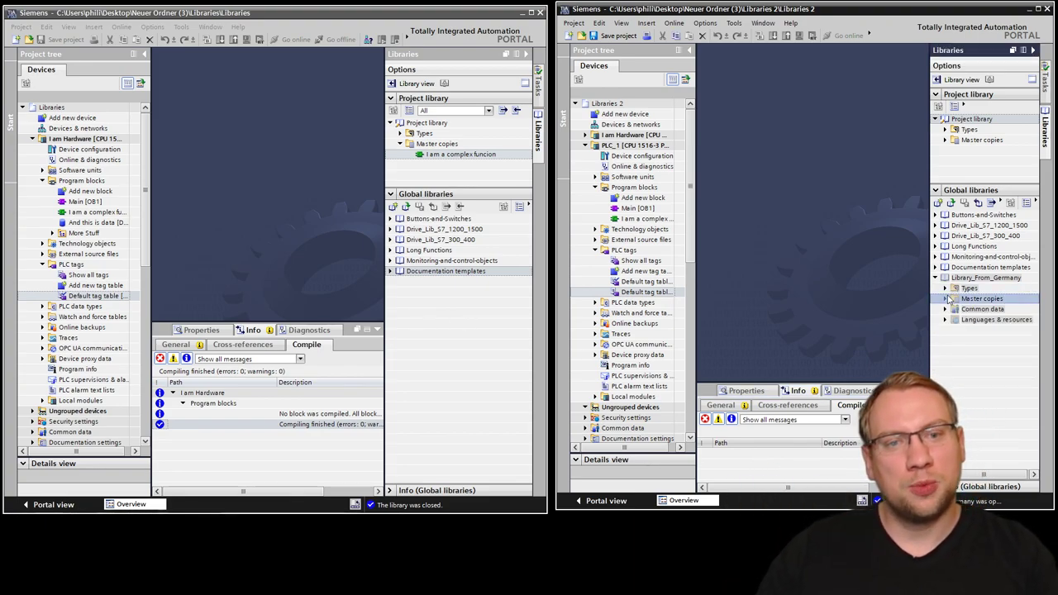
{"action": "left_click", "coordinate": [492, 291]}
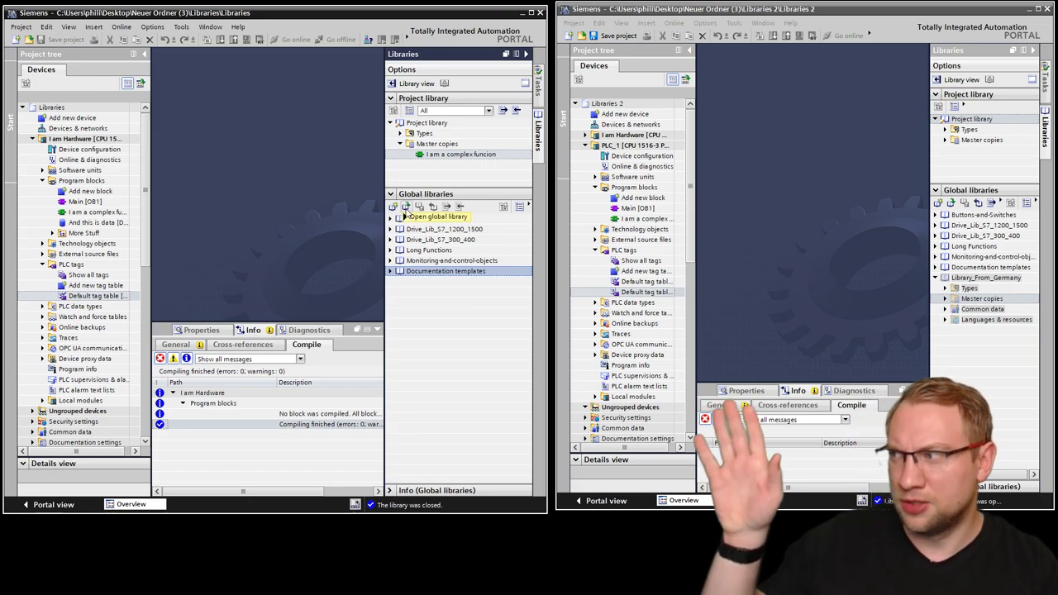
{"action": "mouse_move", "coordinate": [405, 212]}
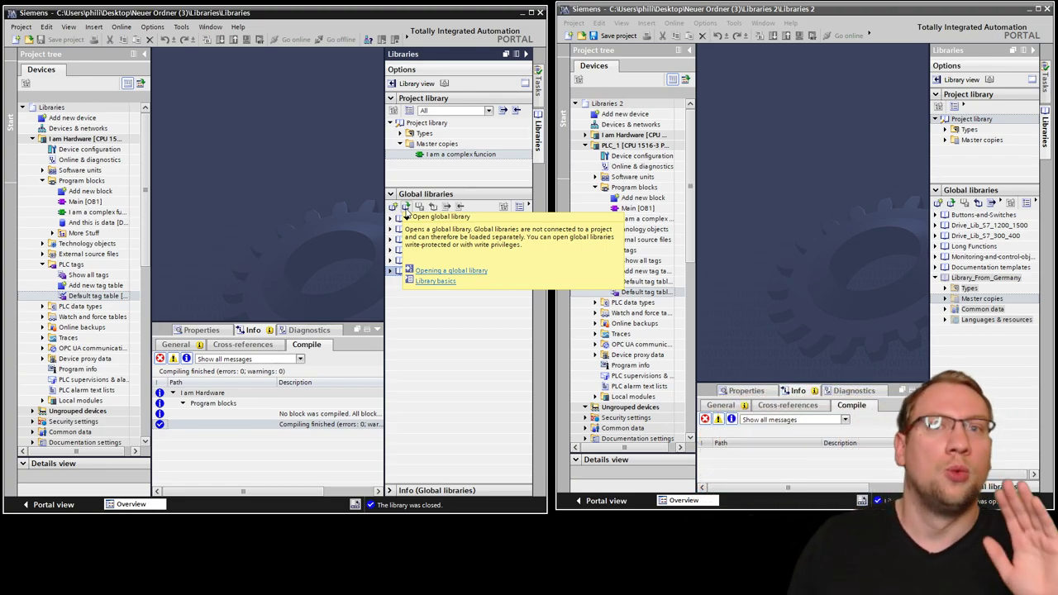
{"action": "left_click", "coordinate": [637, 48]}
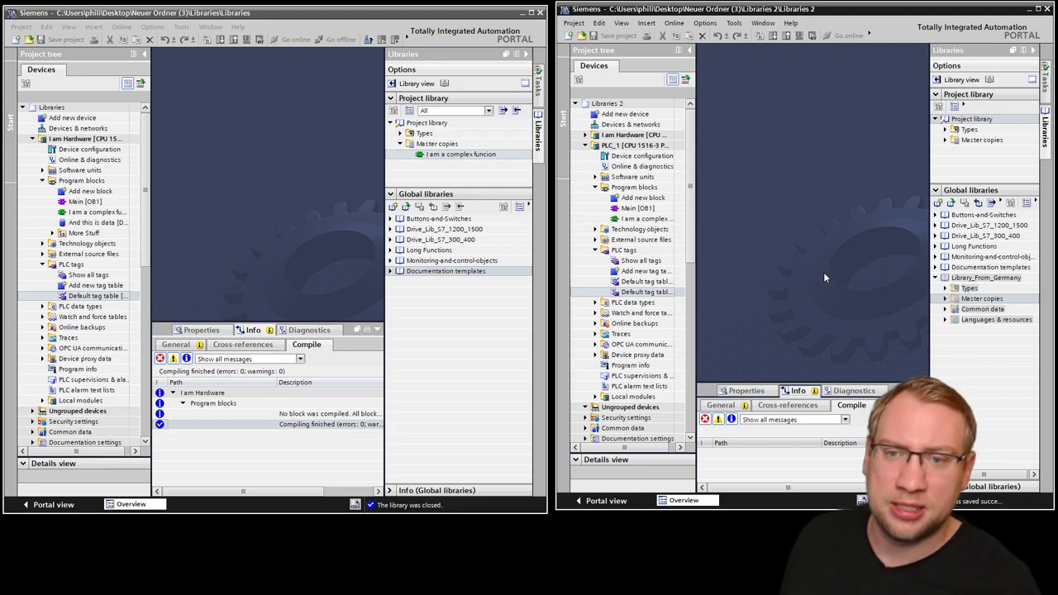
Move FC1's Network 1 contact to the rung end, then try dragging FC1 into the library
{"action": "double_click", "coordinate": [636, 219]}
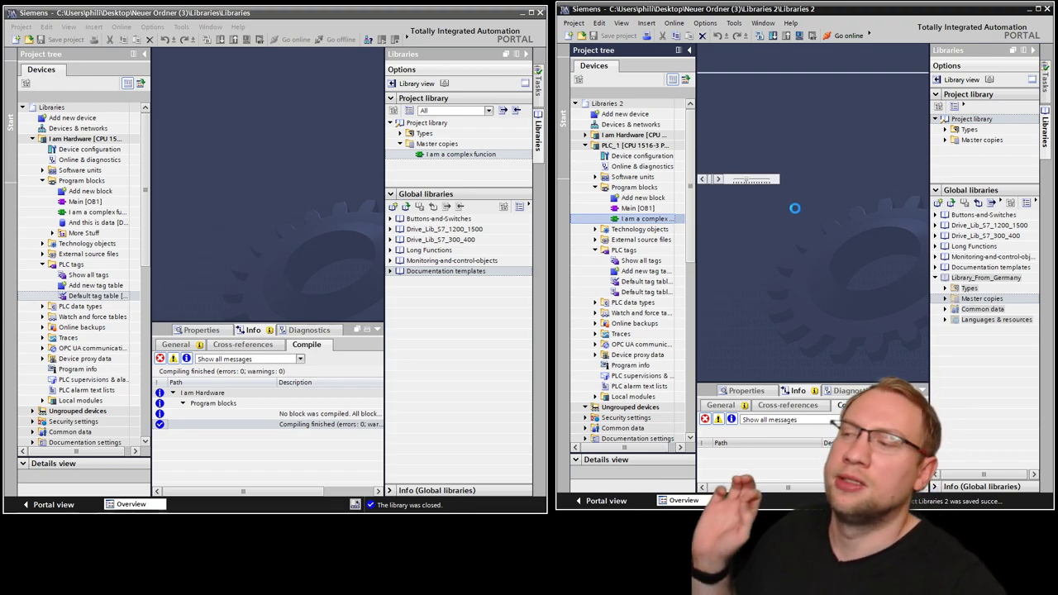
{"action": "left_click", "coordinate": [746, 205]}
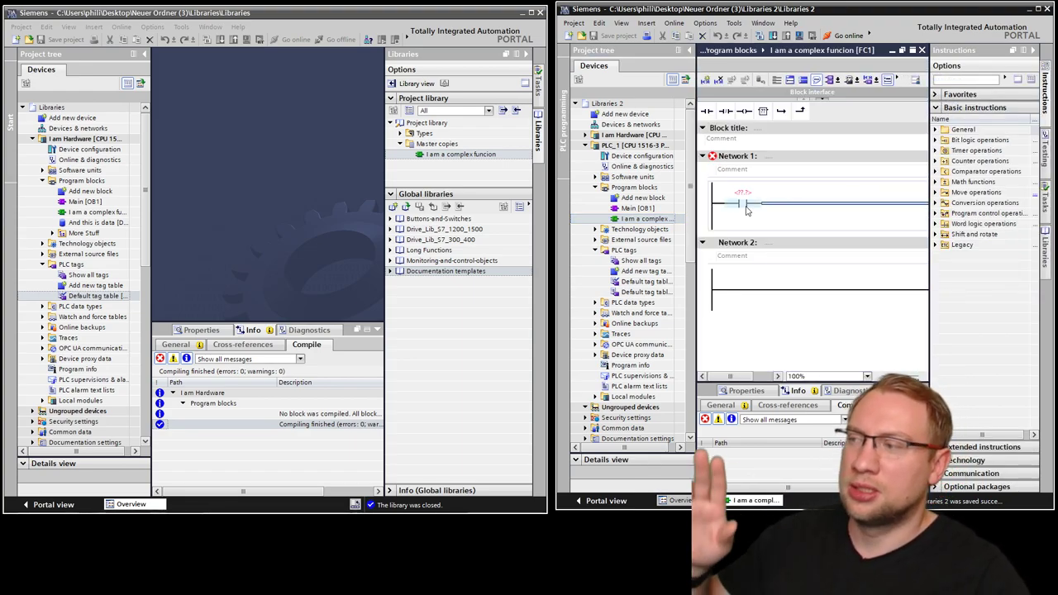
{"action": "left_click_drag", "start_coordinate": [747, 205], "coordinate": [893, 204]}
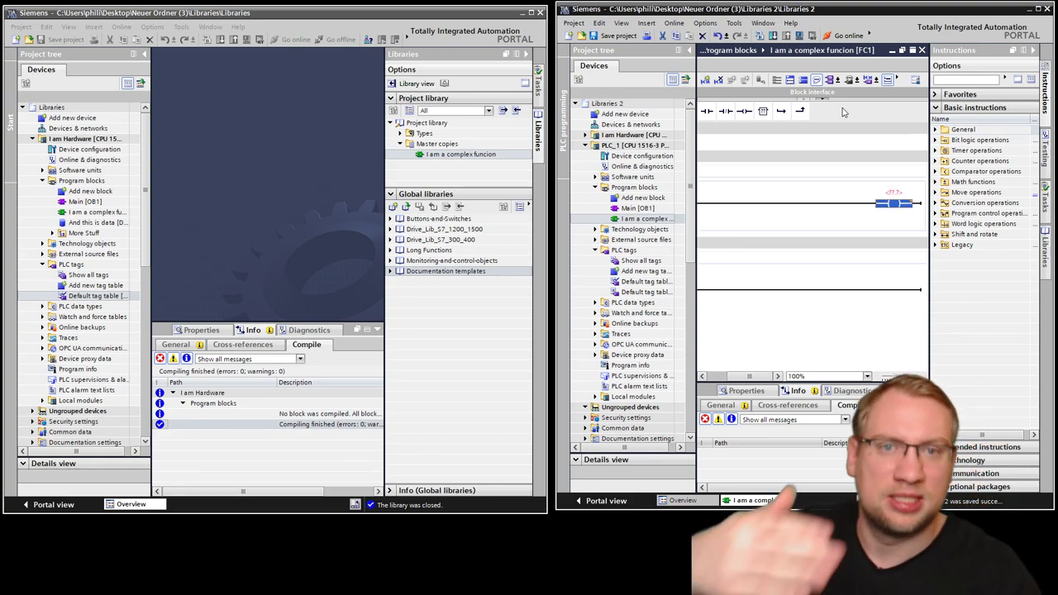
{"action": "left_click", "coordinate": [922, 49]}
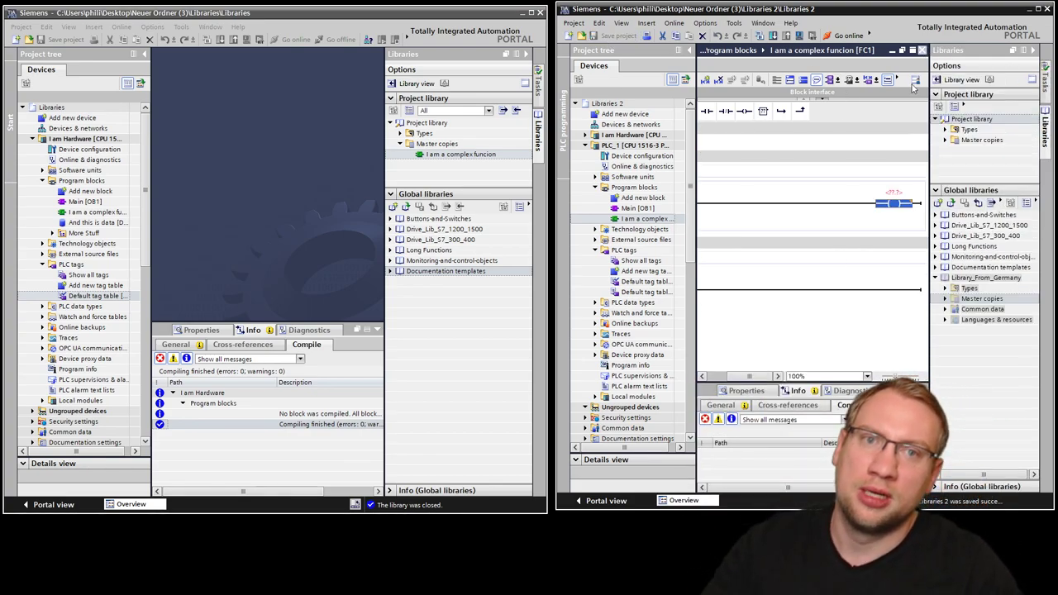
{"action": "left_click_drag", "start_coordinate": [637, 222], "coordinate": [981, 303]}
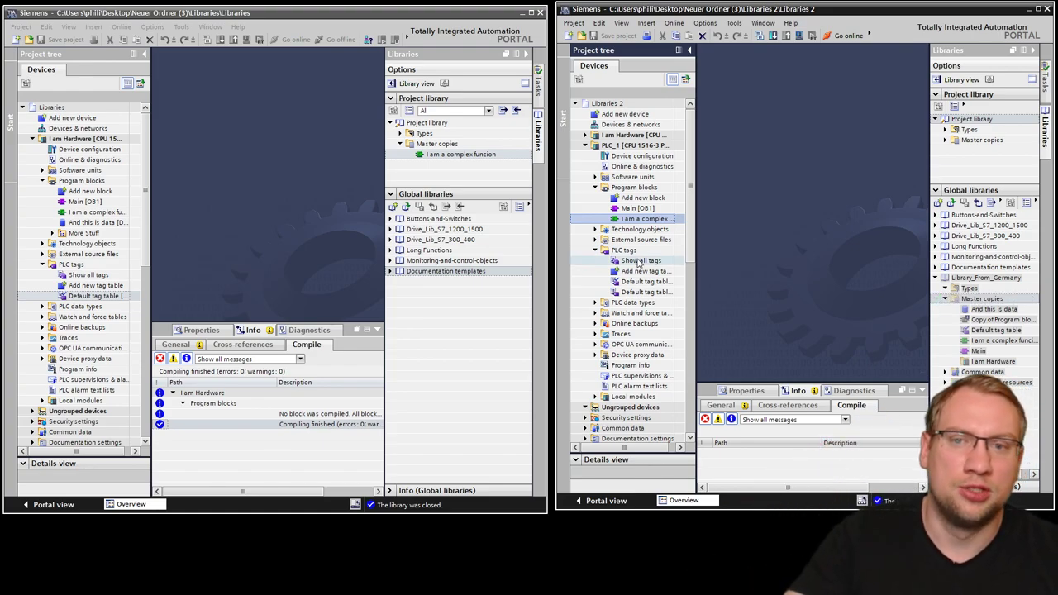
{"action": "left_click", "coordinate": [430, 365]}
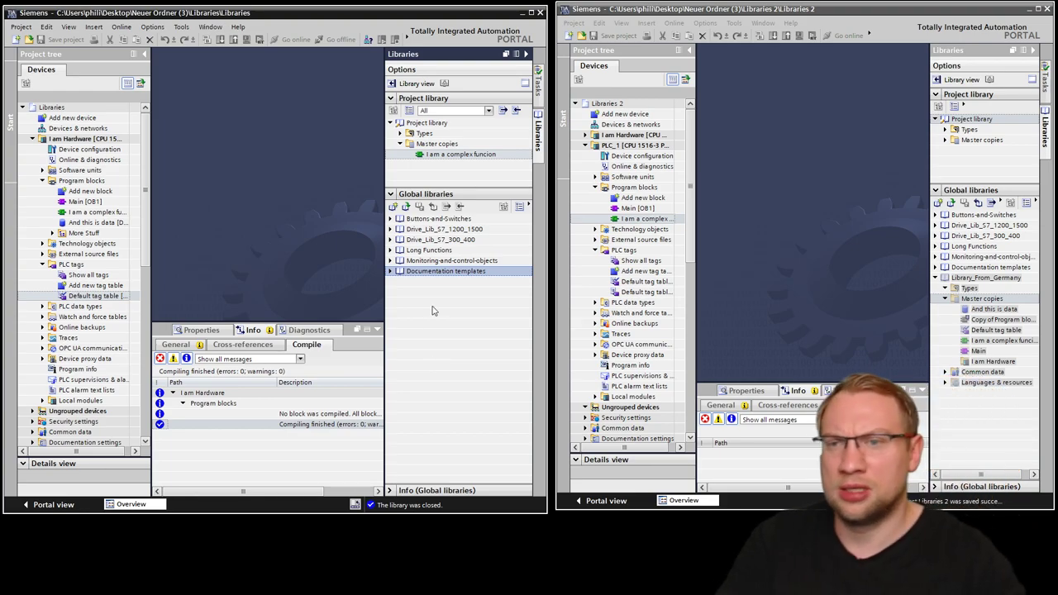
{"action": "left_click", "coordinate": [406, 207]}
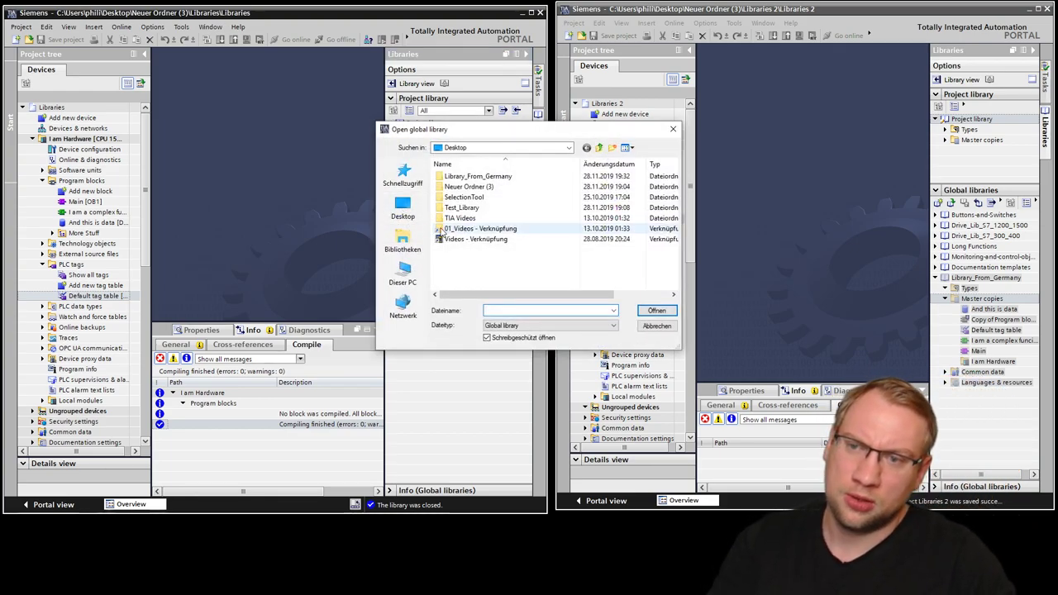
{"action": "double_click", "coordinate": [474, 176]}
{"action": "double_click", "coordinate": [467, 237]}
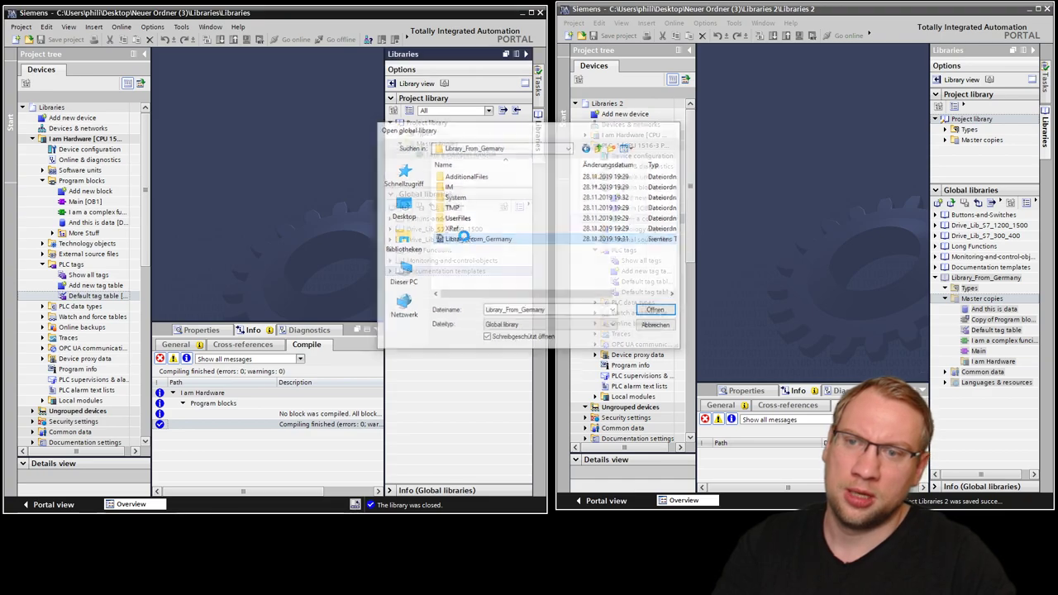
{"action": "left_click", "coordinate": [392, 282]}
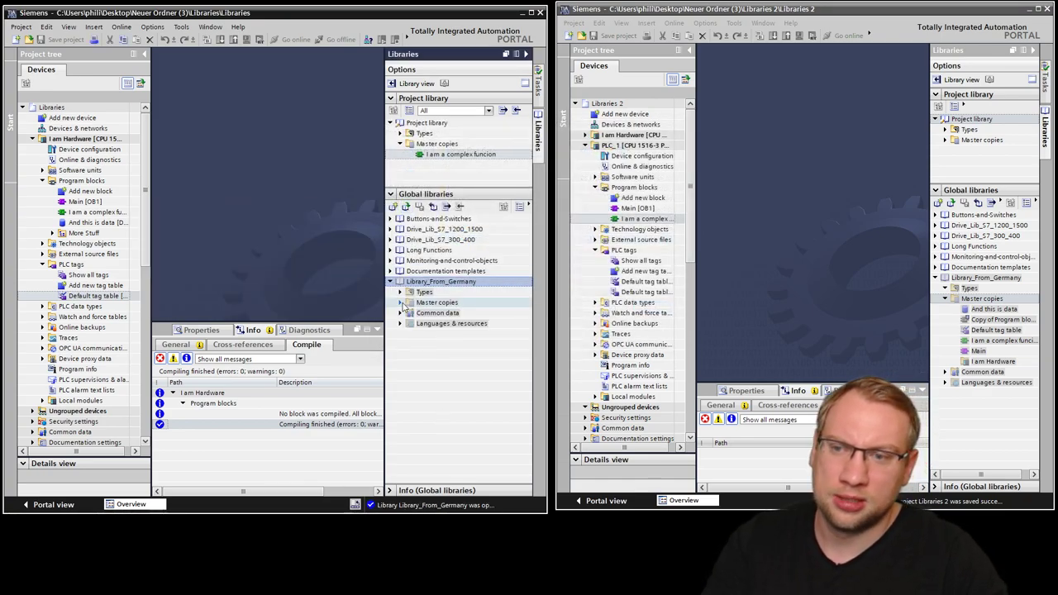
{"action": "left_click", "coordinate": [400, 303]}
{"action": "left_click_drag", "start_coordinate": [89, 223], "coordinate": [455, 286]}
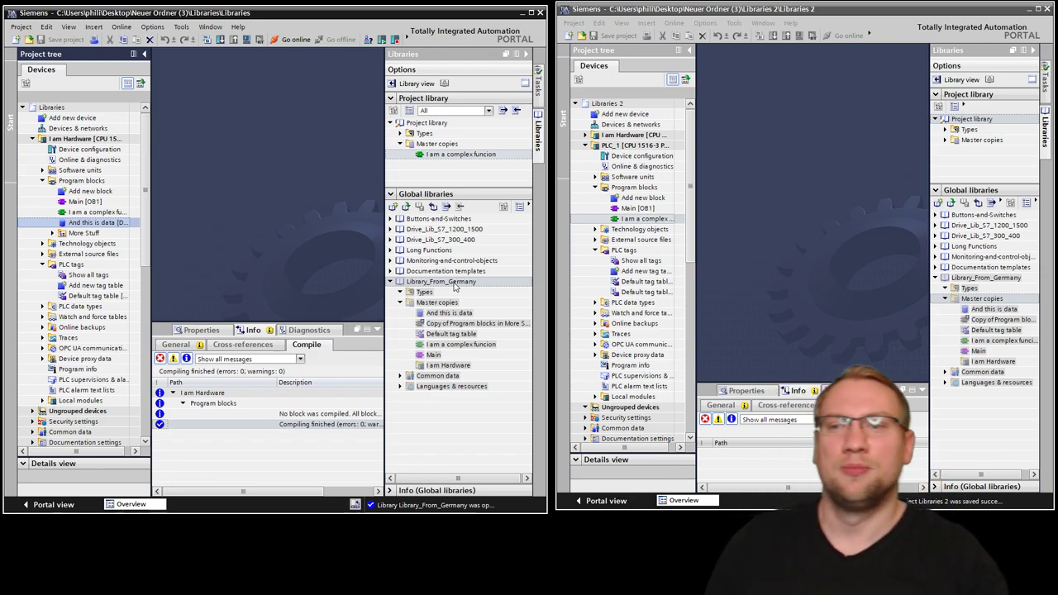
{"action": "left_click", "coordinate": [431, 207]}
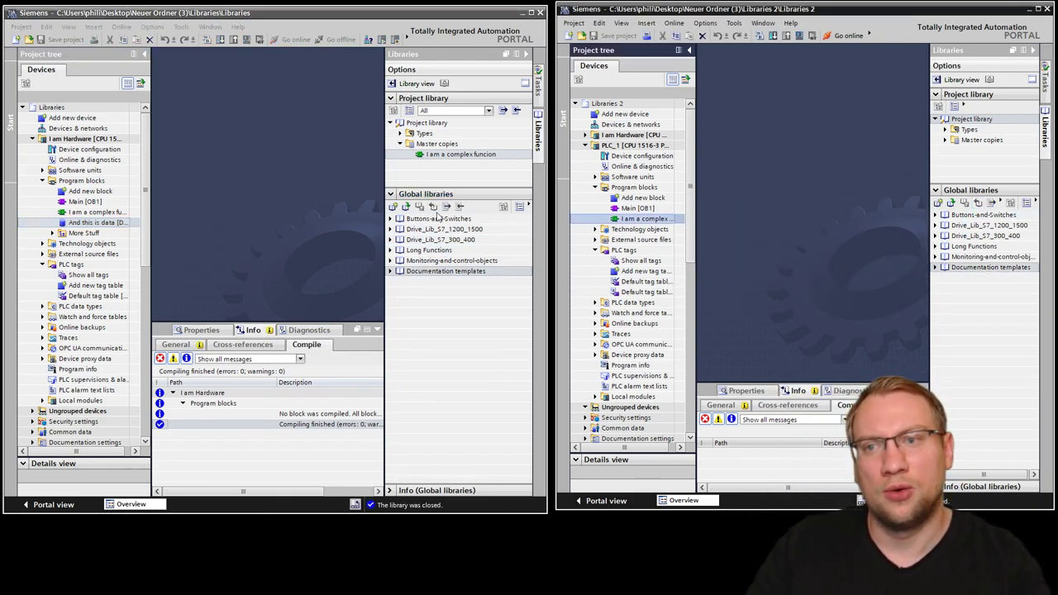
Open Library_From_Germany from its folder as a global library in the first project
{"action": "left_click", "coordinate": [406, 206]}
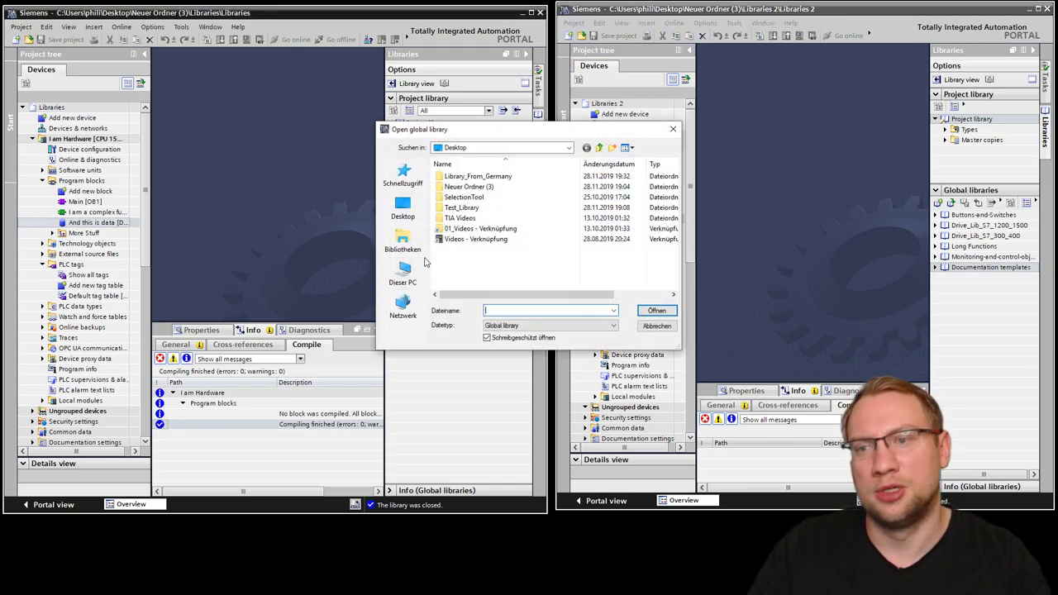
{"action": "double_click", "coordinate": [476, 177]}
{"action": "left_click", "coordinate": [465, 240]}
{"action": "double_click", "coordinate": [466, 240]}
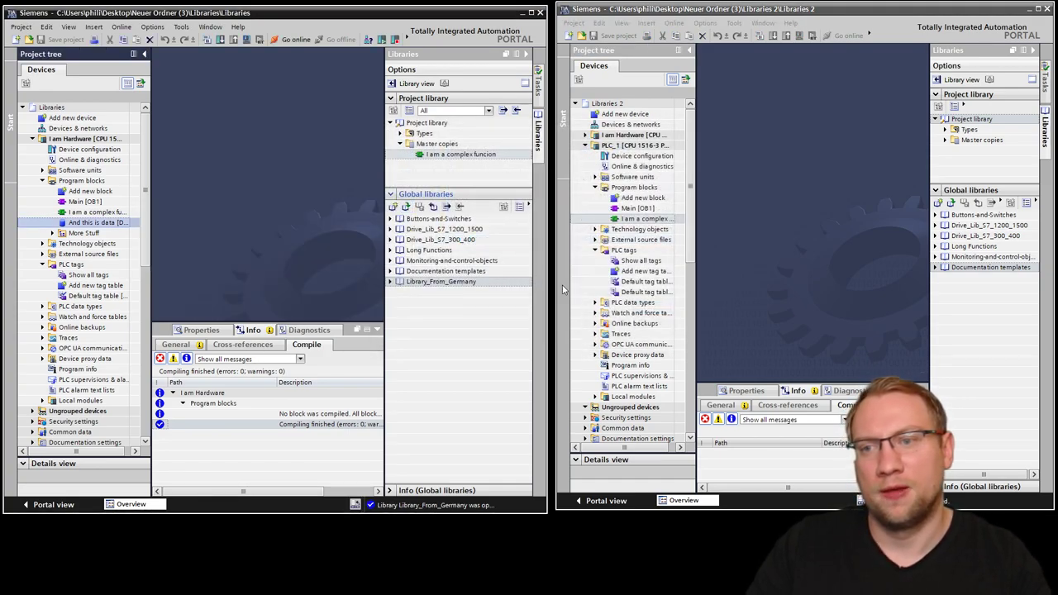
{"action": "left_click", "coordinate": [396, 281]}
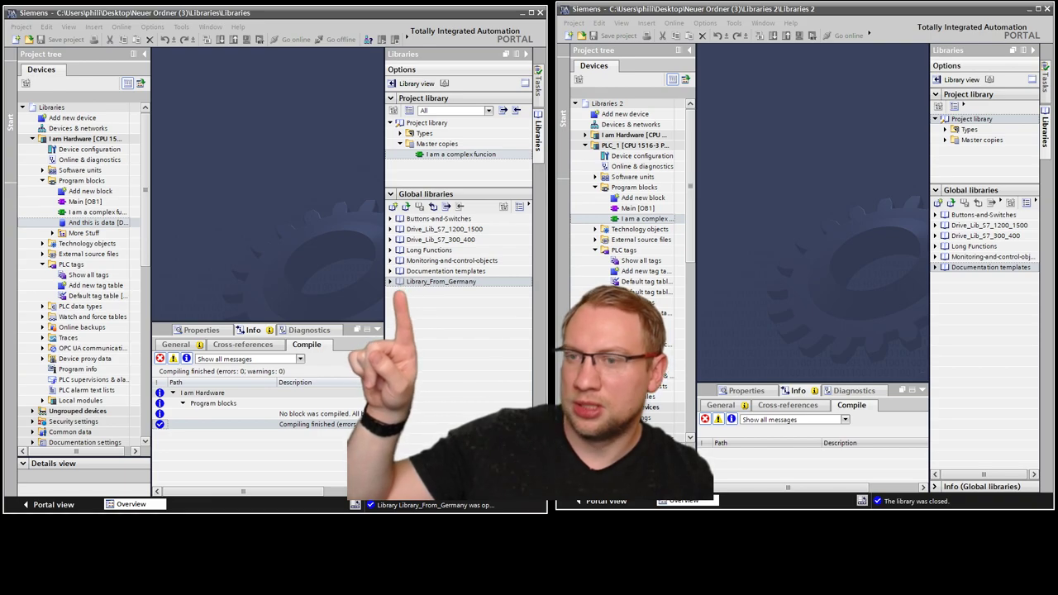
Close Library_From_Germany in the first project and reopen it
{"action": "right_click", "coordinate": [436, 283]}
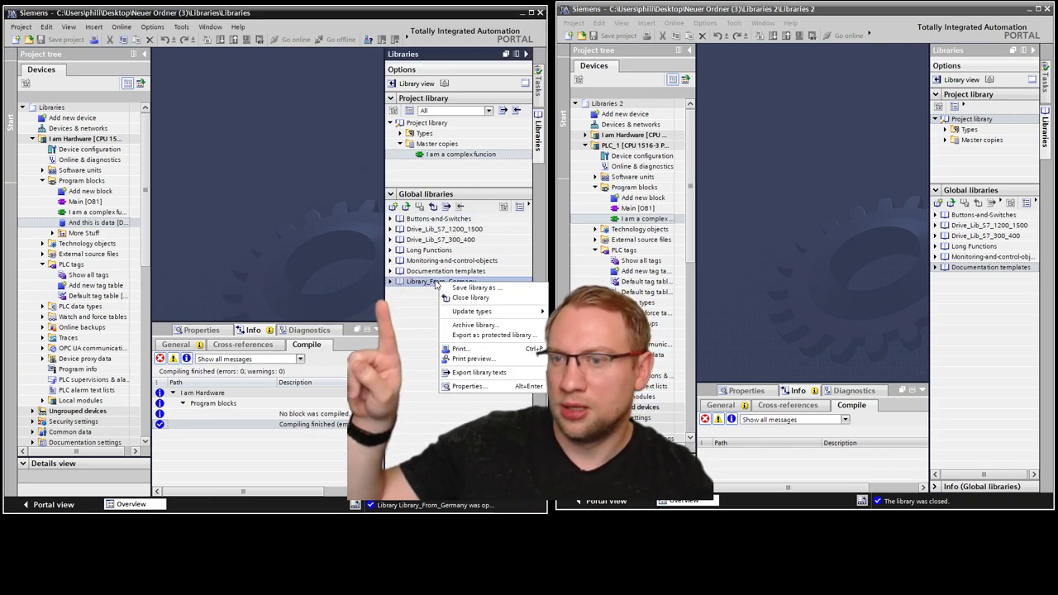
{"action": "left_click", "coordinate": [476, 300]}
{"action": "left_click", "coordinate": [407, 207]}
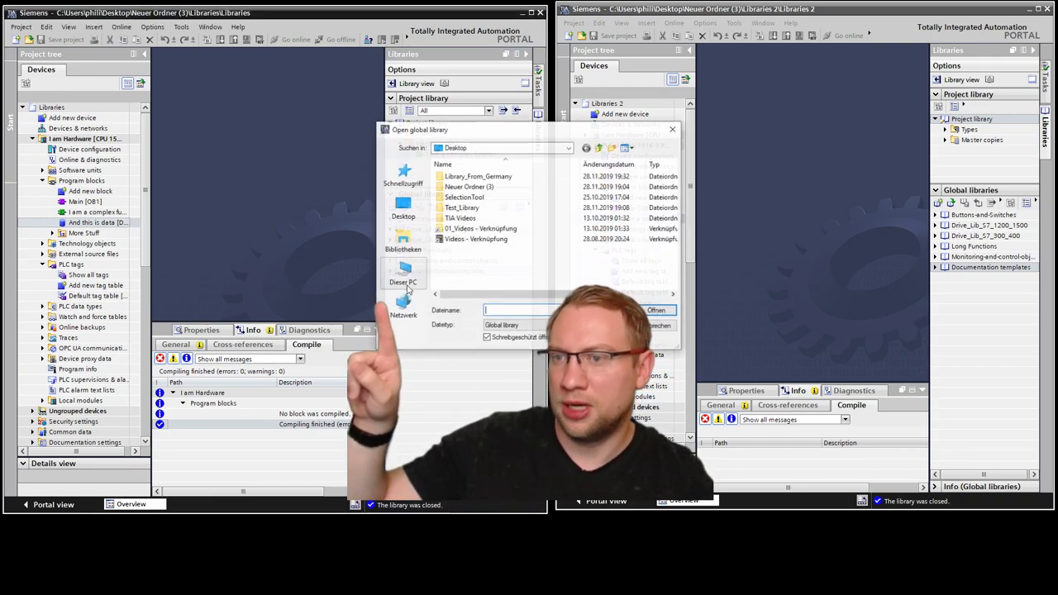
{"action": "double_click", "coordinate": [478, 176]}
{"action": "double_click", "coordinate": [467, 239]}
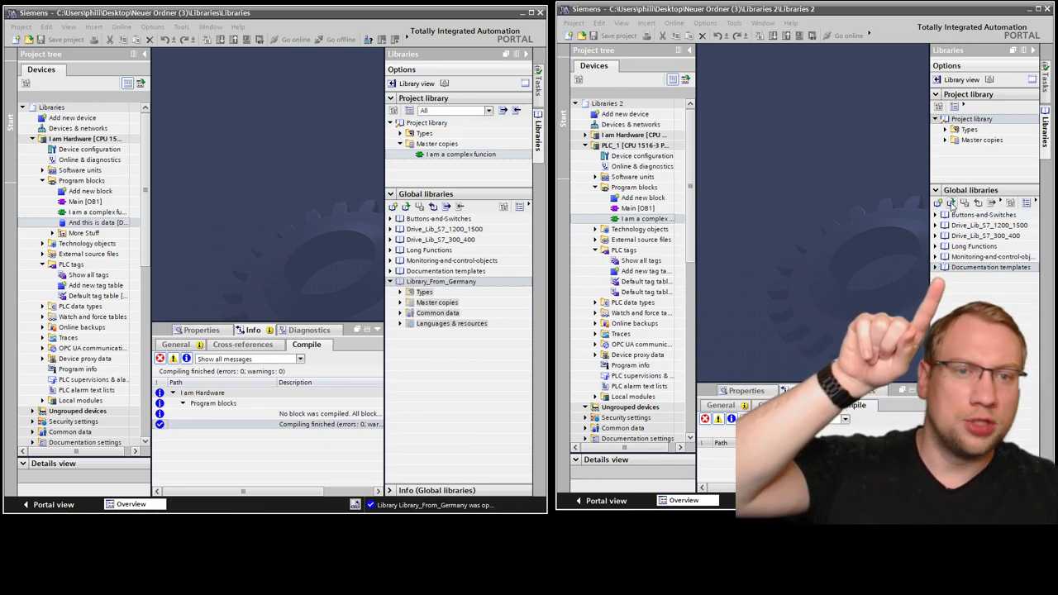
In the second project, choose the Library_From_Germany file in the open-library dialog
{"action": "left_click", "coordinate": [952, 203]}
{"action": "double_click", "coordinate": [451, 177]}
{"action": "left_click", "coordinate": [468, 239]}
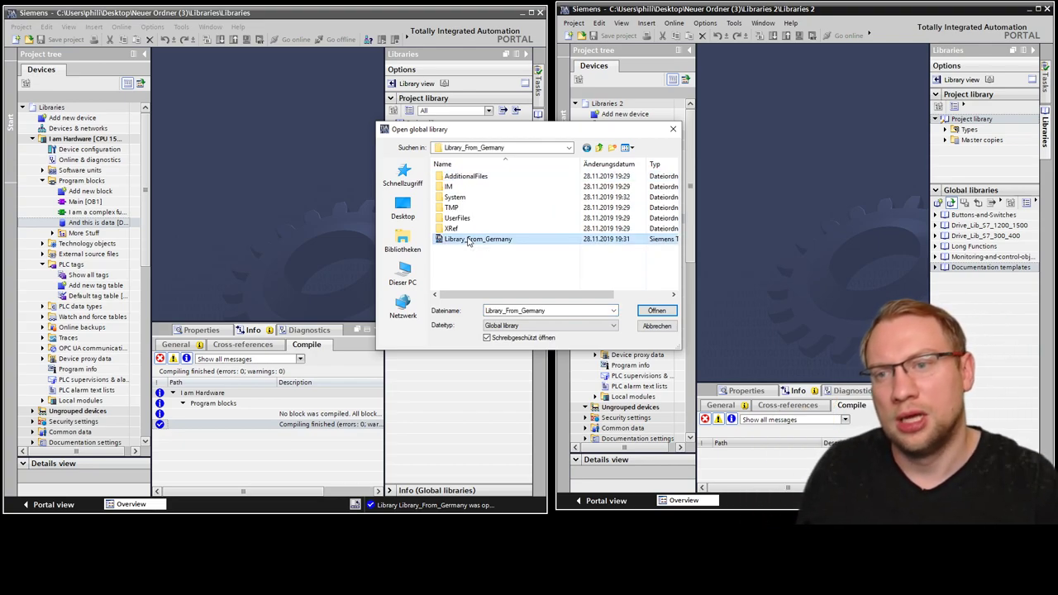
Open Library_From_Germany in the second project, then choose its library file in a fresh open-library dialog
{"action": "double_click", "coordinate": [468, 239]}
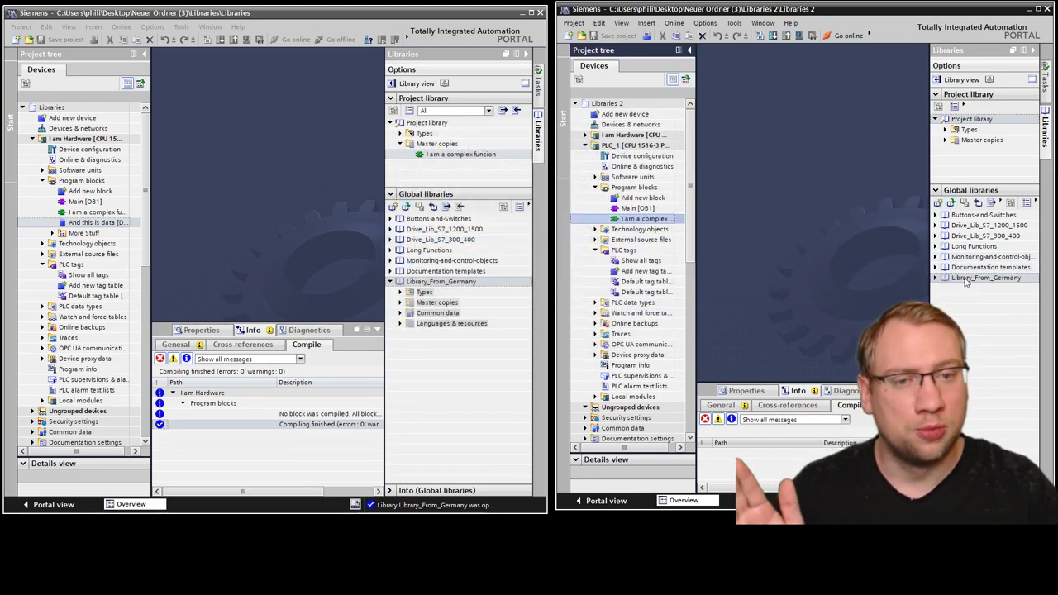
{"action": "left_click", "coordinate": [966, 281]}
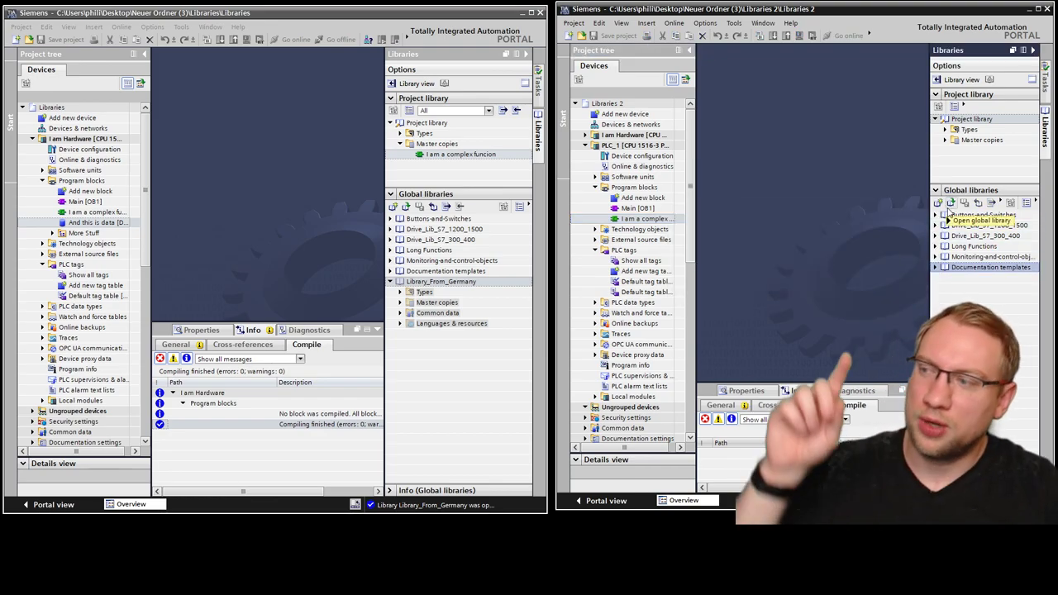
{"action": "left_click", "coordinate": [951, 204]}
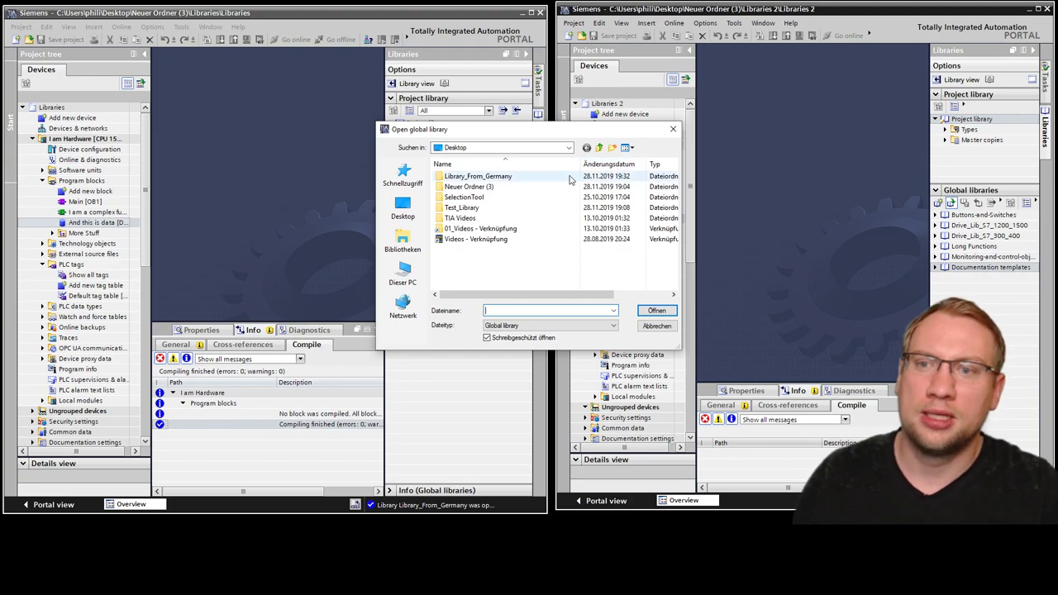
{"action": "double_click", "coordinate": [497, 177]}
{"action": "left_click", "coordinate": [488, 239]}
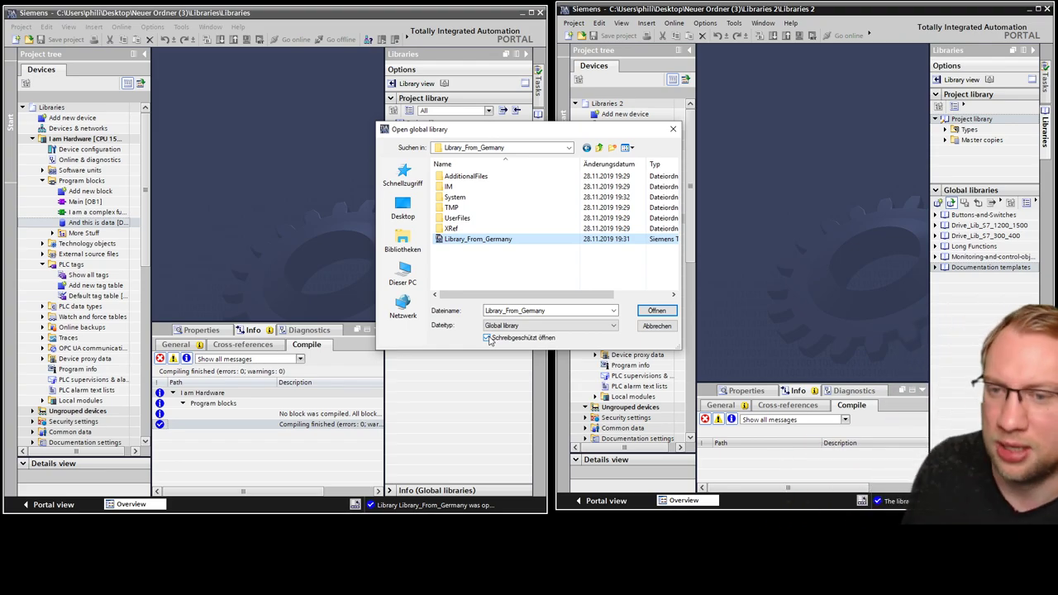
Answer the read-only and failed-opening prompts, then close Library_From_Germany in the first project
{"action": "left_click", "coordinate": [658, 311]}
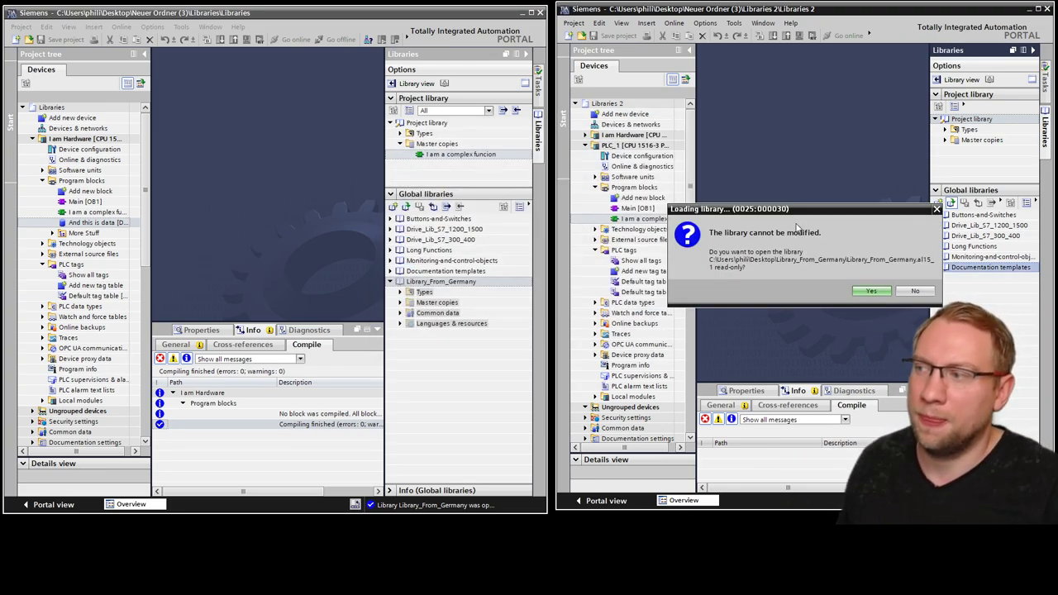
{"action": "left_click", "coordinate": [870, 292]}
{"action": "left_click", "coordinate": [876, 282]}
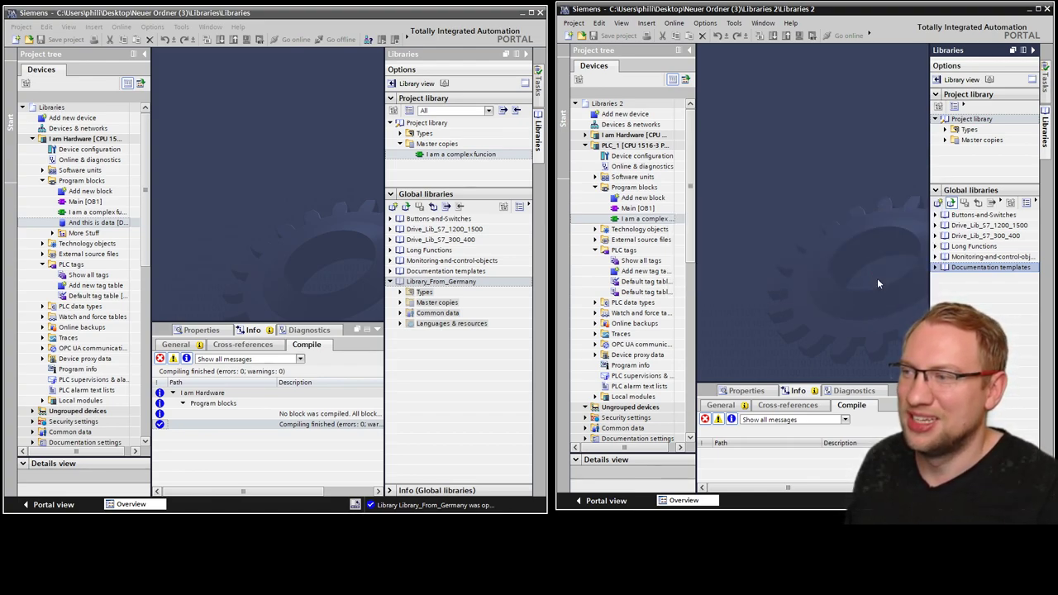
{"action": "left_click", "coordinate": [448, 282]}
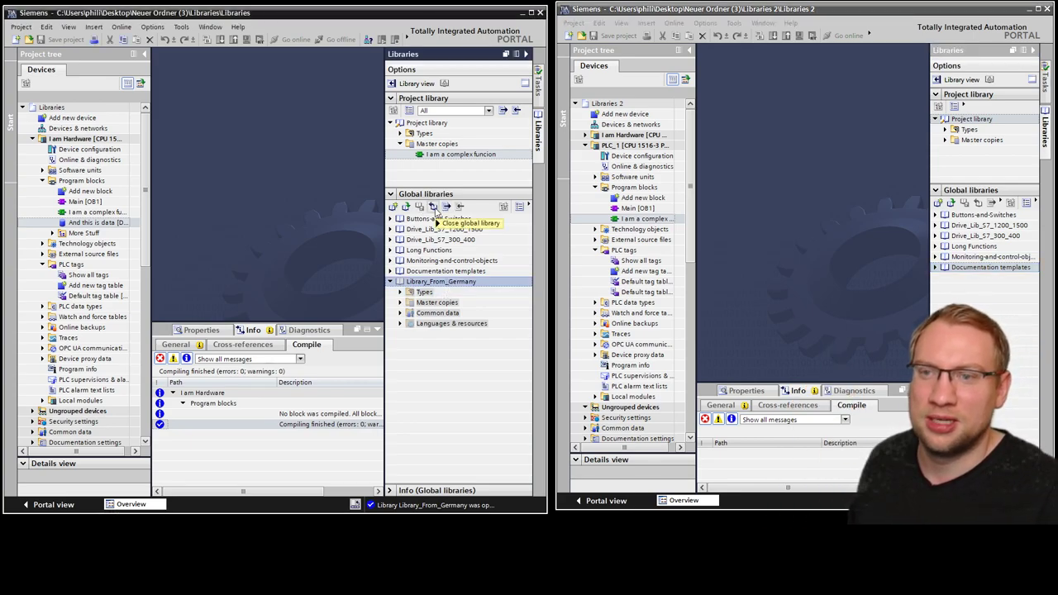
{"action": "left_click", "coordinate": [434, 206]}
Choose Library_From_Germany again with Schreibgeschützt öffnen unchecked and open it with write access
{"action": "left_click", "coordinate": [406, 206]}
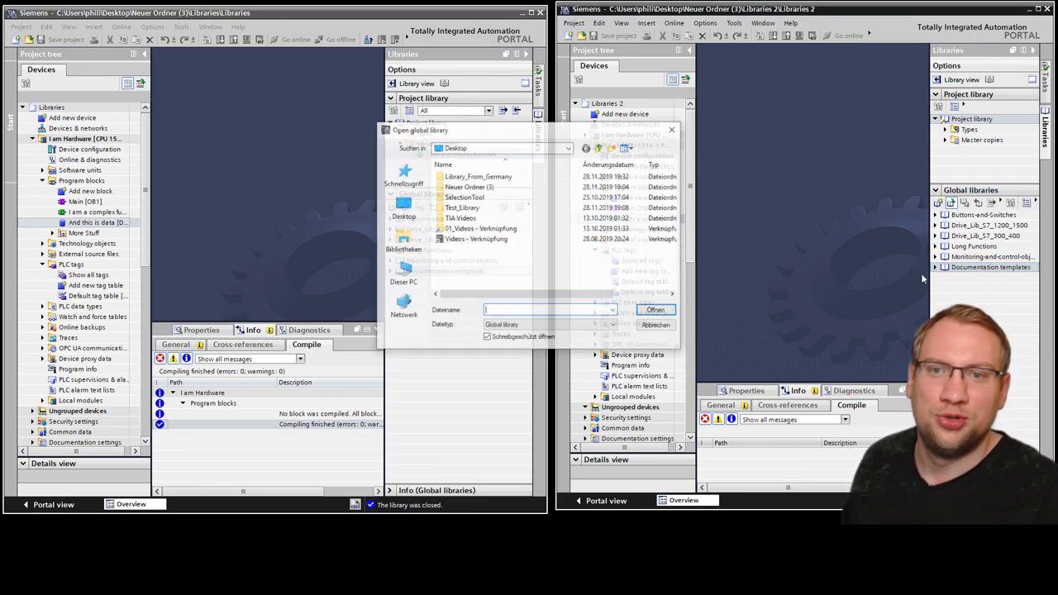
{"action": "double_click", "coordinate": [478, 176]}
{"action": "left_click", "coordinate": [478, 239]}
{"action": "left_click", "coordinate": [514, 339]}
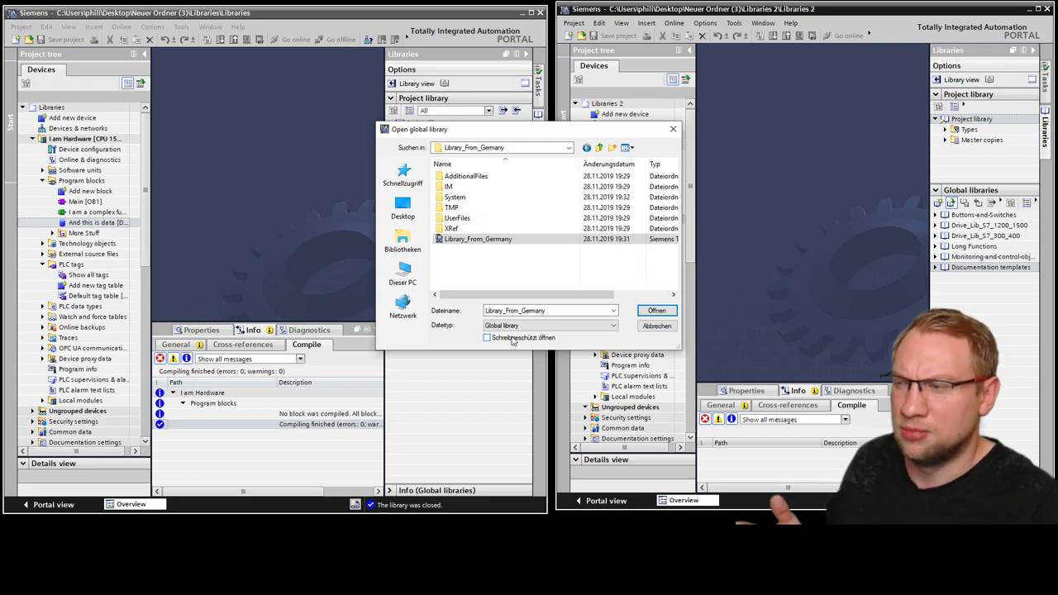
{"action": "left_click", "coordinate": [655, 311]}
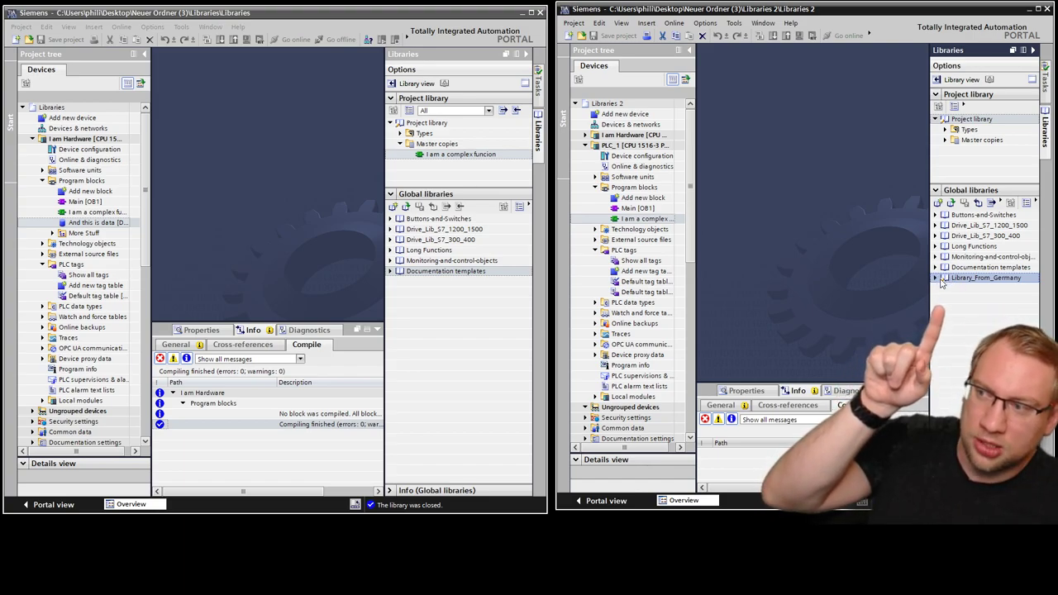
Add the 'I am a complex funcion' block to Library_From_Germany's master copies, then close the library
{"action": "left_click", "coordinate": [937, 279]}
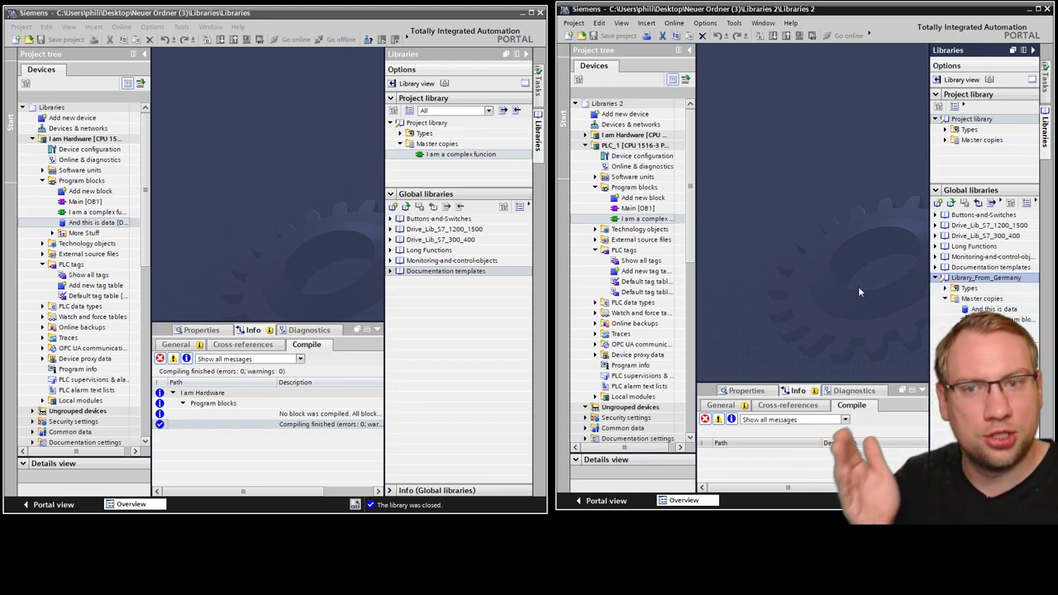
{"action": "left_click_drag", "start_coordinate": [645, 218], "coordinate": [951, 320]}
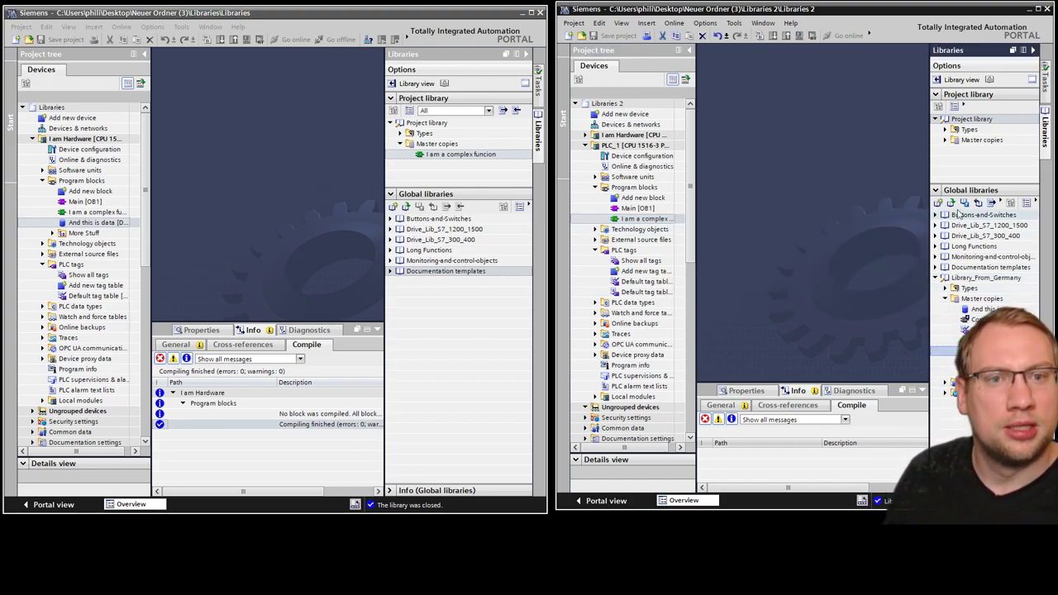
{"action": "left_click", "coordinate": [978, 203]}
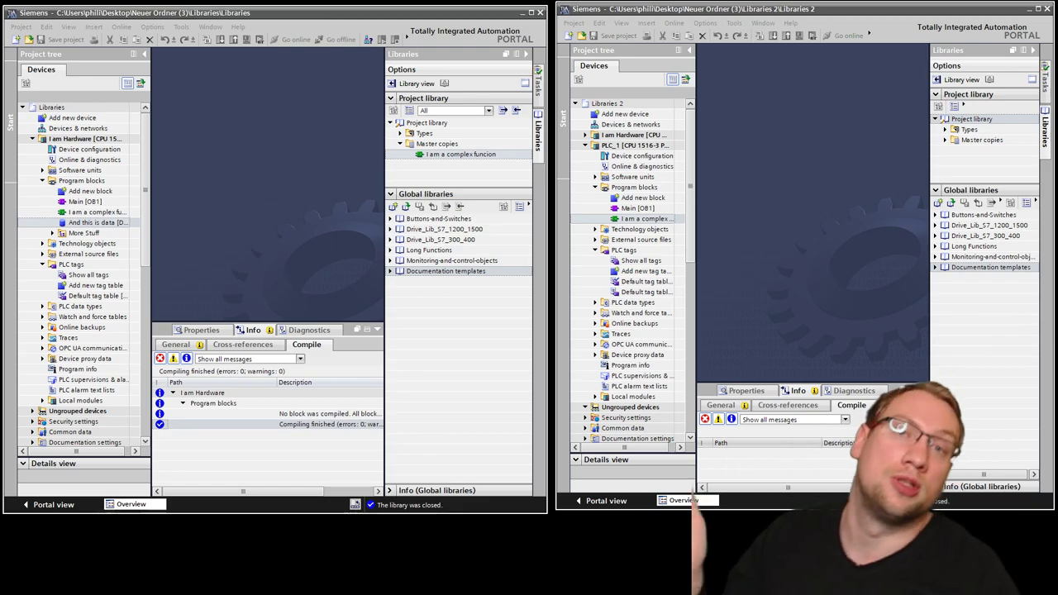
{"action": "left_click", "coordinate": [341, 253]}
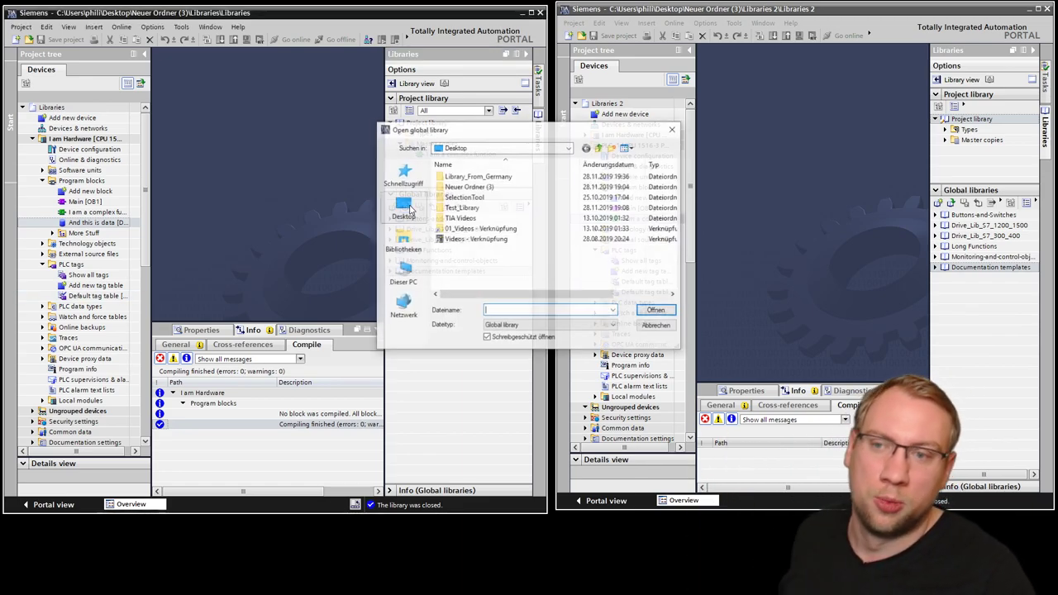
Reopen Library_From_Germany in the first project and check its master copies for 'I am a complex funcion_1'
{"action": "left_click", "coordinate": [406, 206]}
{"action": "double_click", "coordinate": [467, 176]}
{"action": "double_click", "coordinate": [478, 239]}
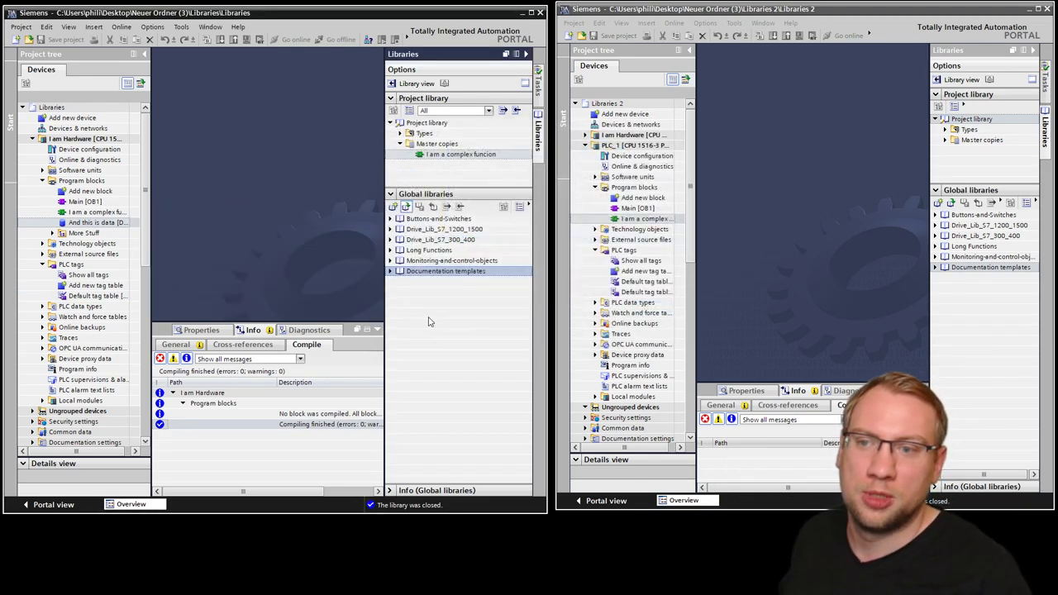
{"action": "left_click", "coordinate": [392, 282]}
{"action": "left_click", "coordinate": [400, 303]}
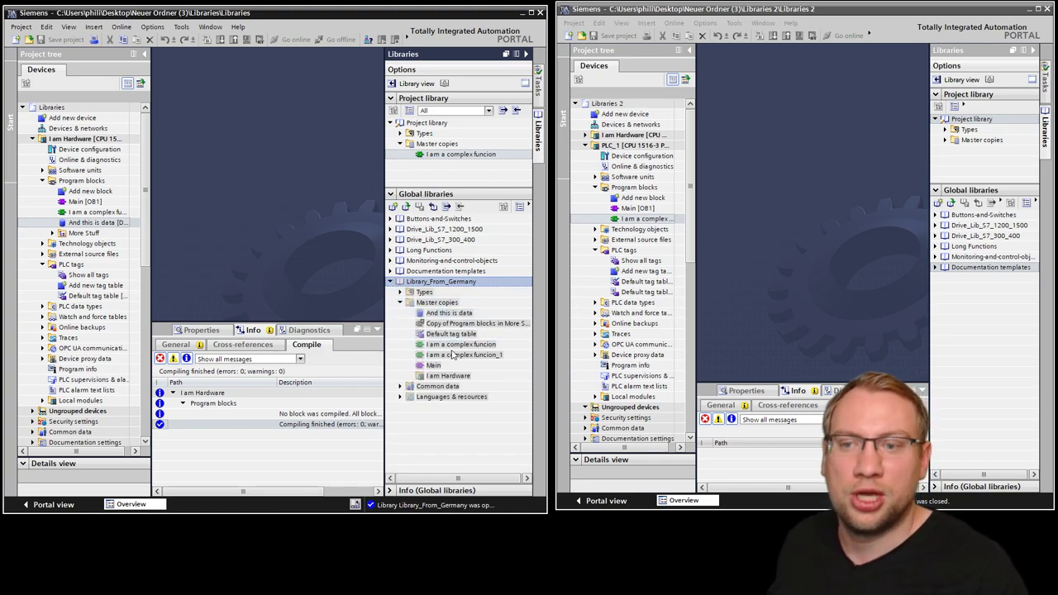
{"action": "left_click", "coordinate": [463, 354]}
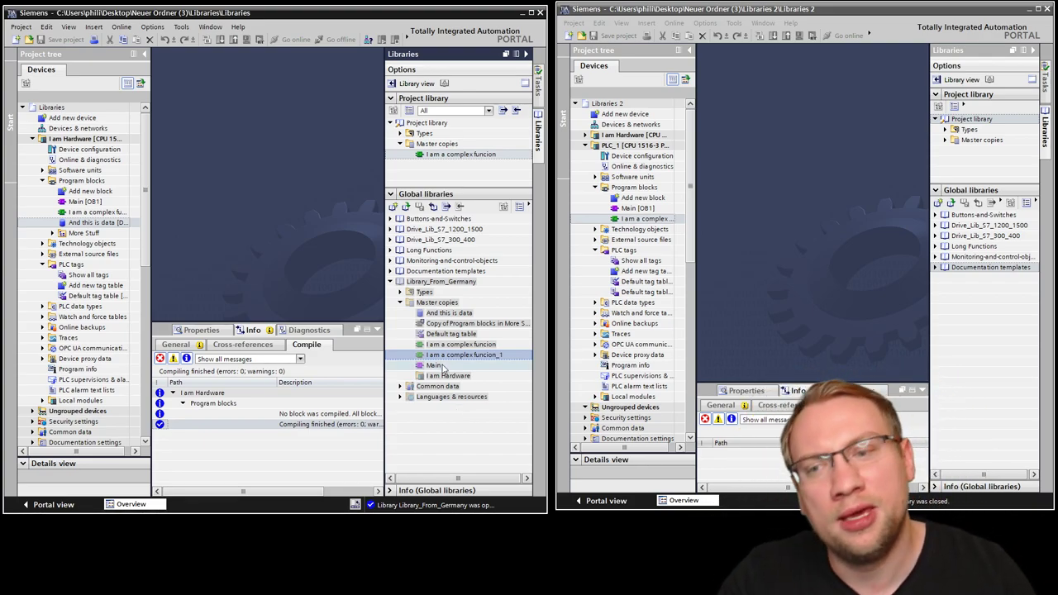
{"action": "left_click", "coordinate": [401, 303]}
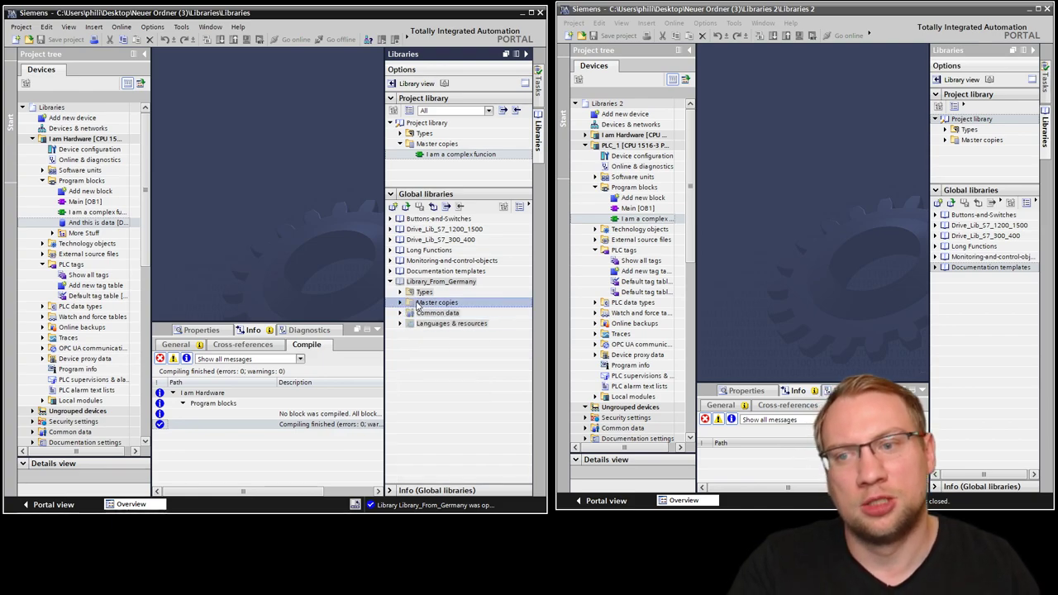
{"action": "left_click", "coordinate": [422, 295]}
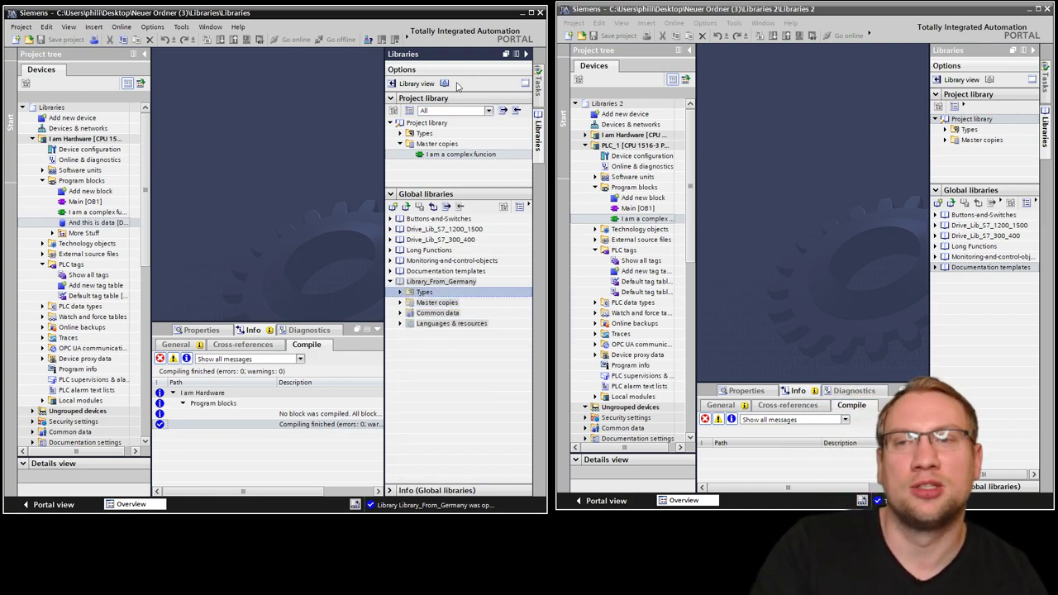
Switch the first project's window to the library view
{"action": "left_click", "coordinate": [415, 83]}
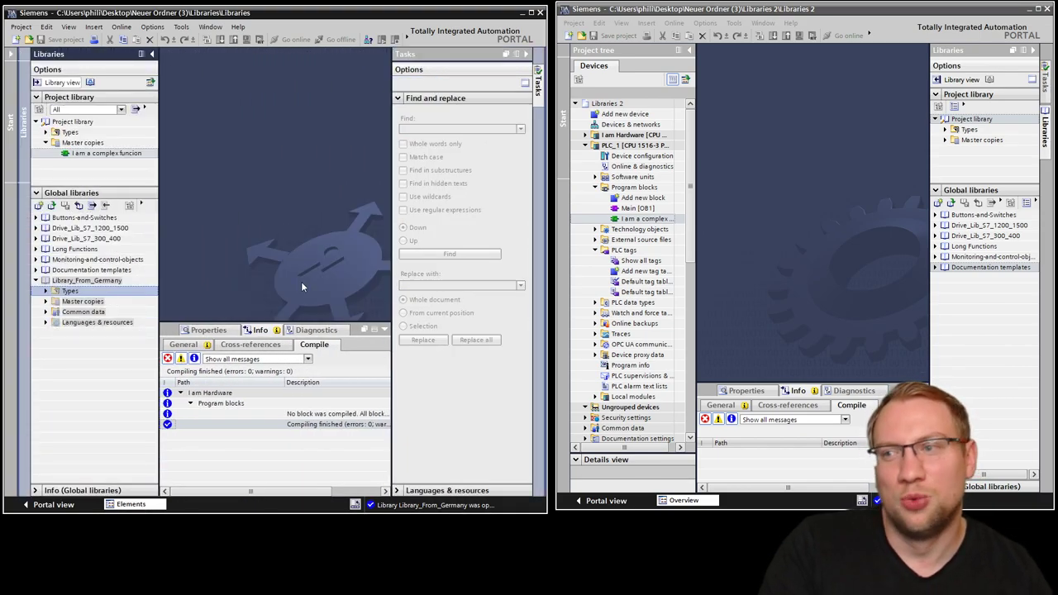